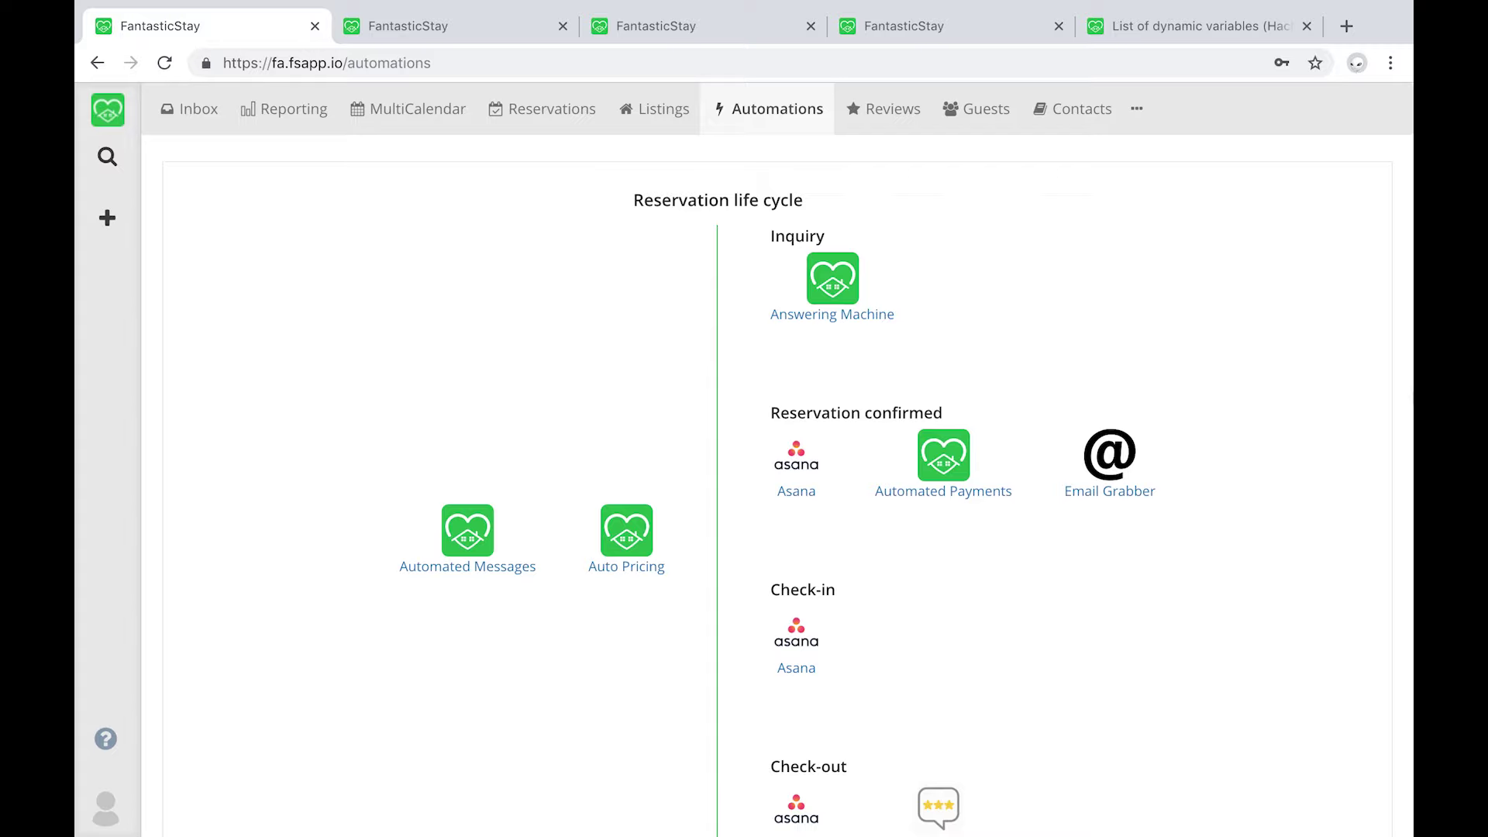
Scroll through the account-wide Auto messages list, then start a new automated message
scroll(1257, 374, "down", 2)
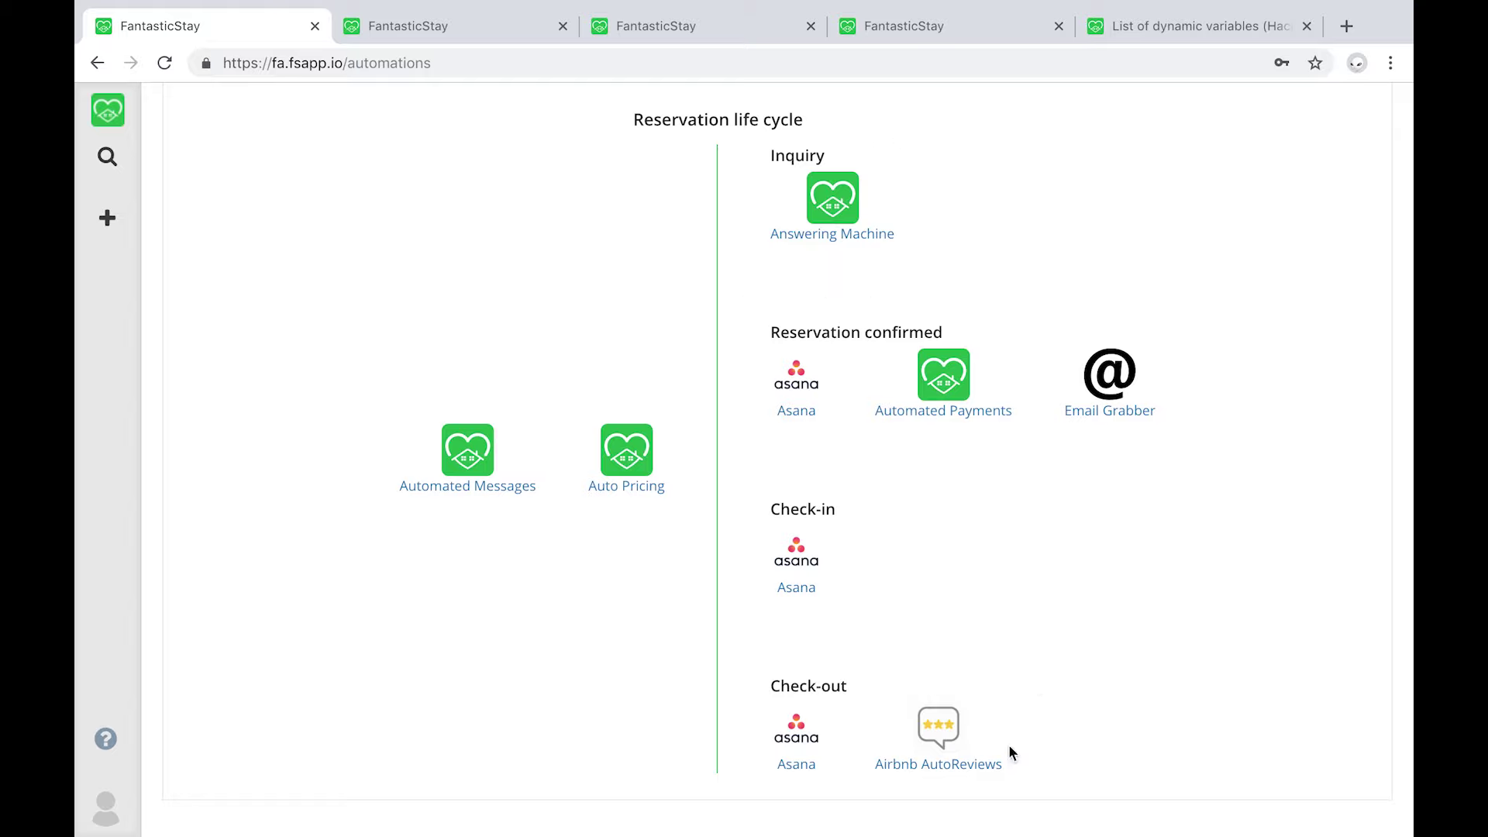
scroll(944, 589, "up", 2)
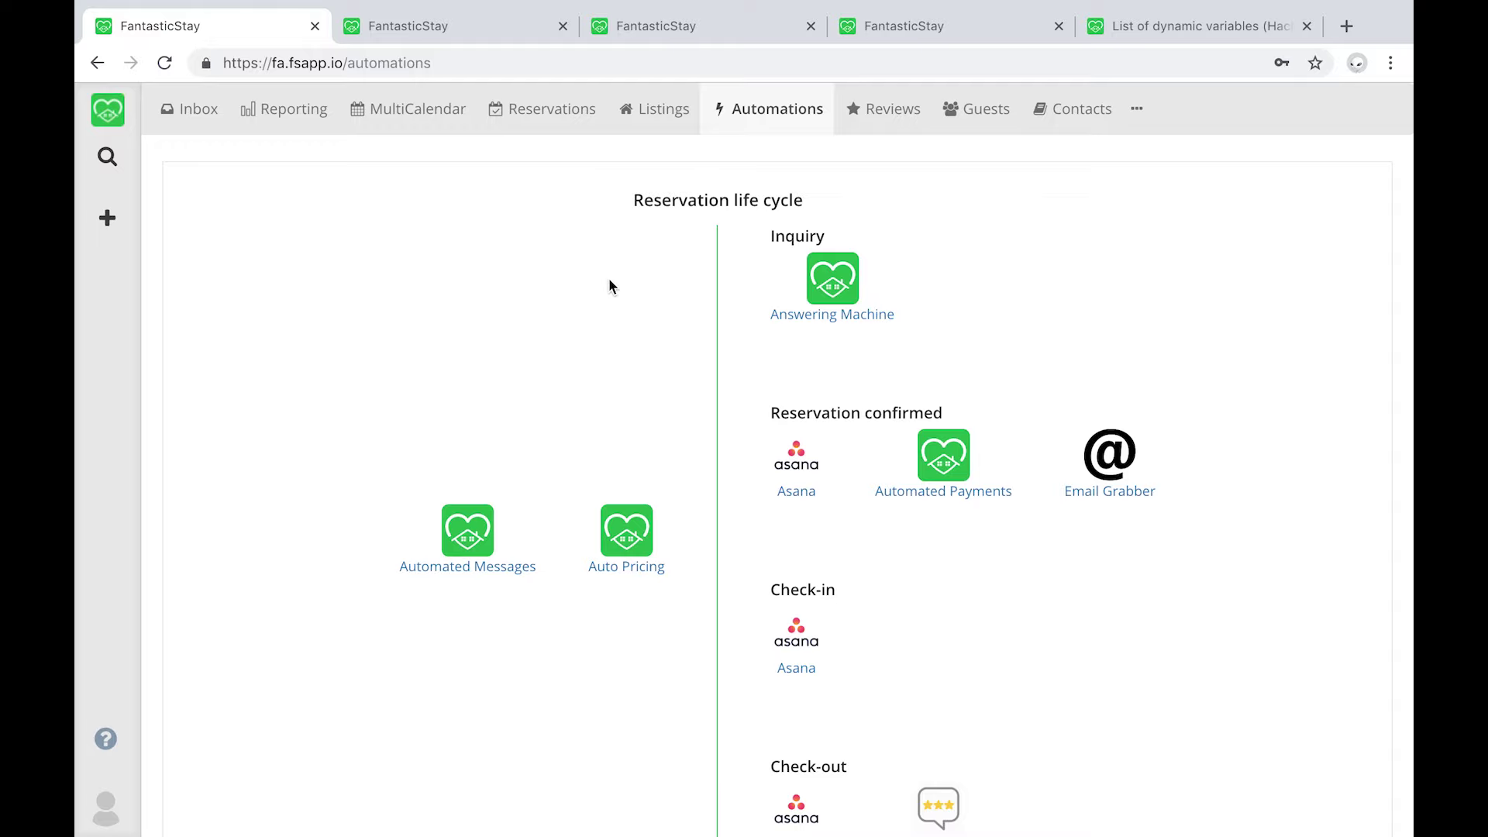
scroll(609, 286, "down", 2)
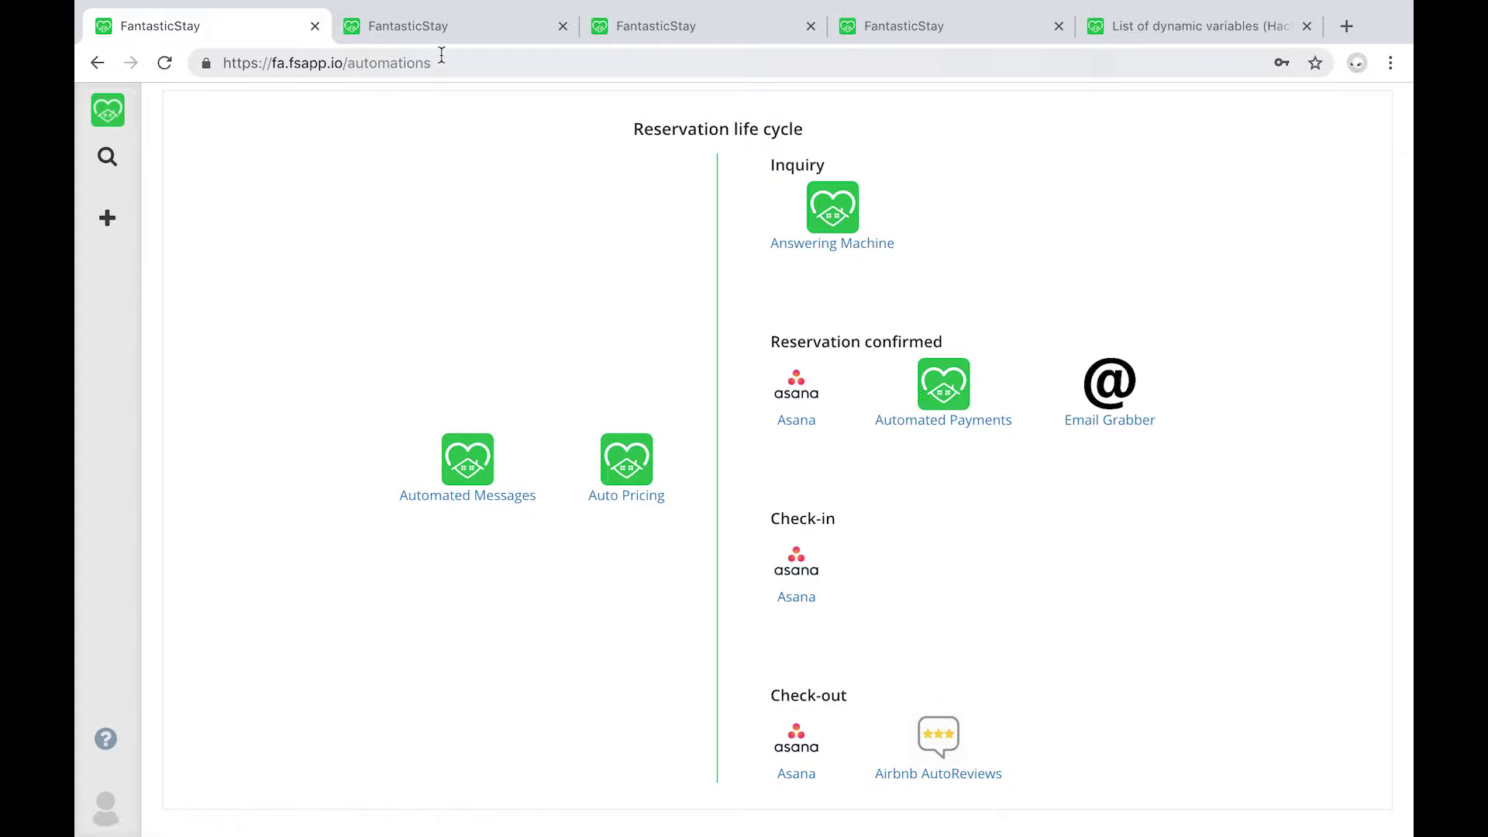
left_click(435, 26)
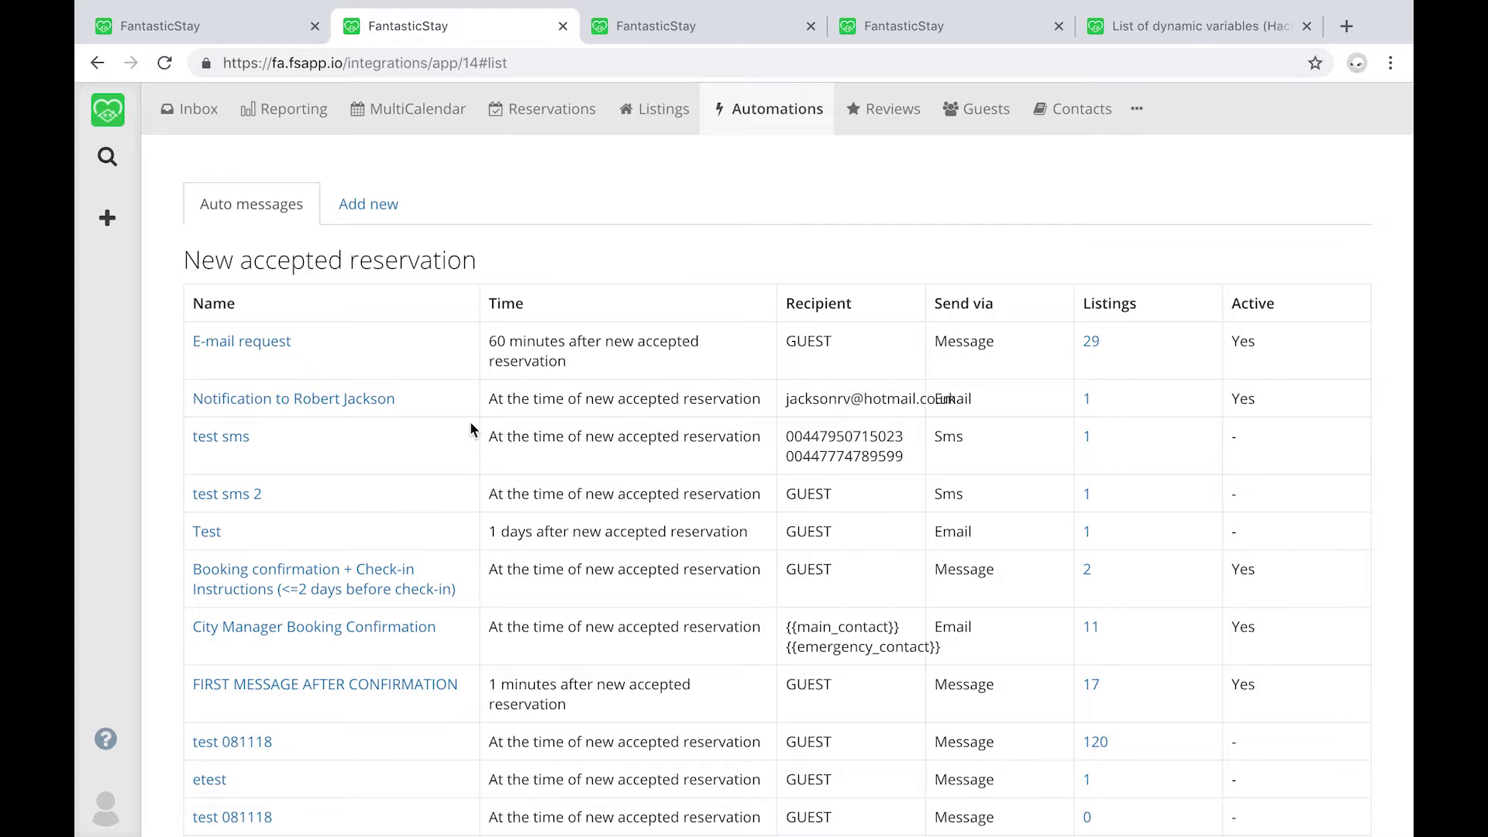
scroll(429, 341, "down", 1)
scroll(430, 341, "down", 15)
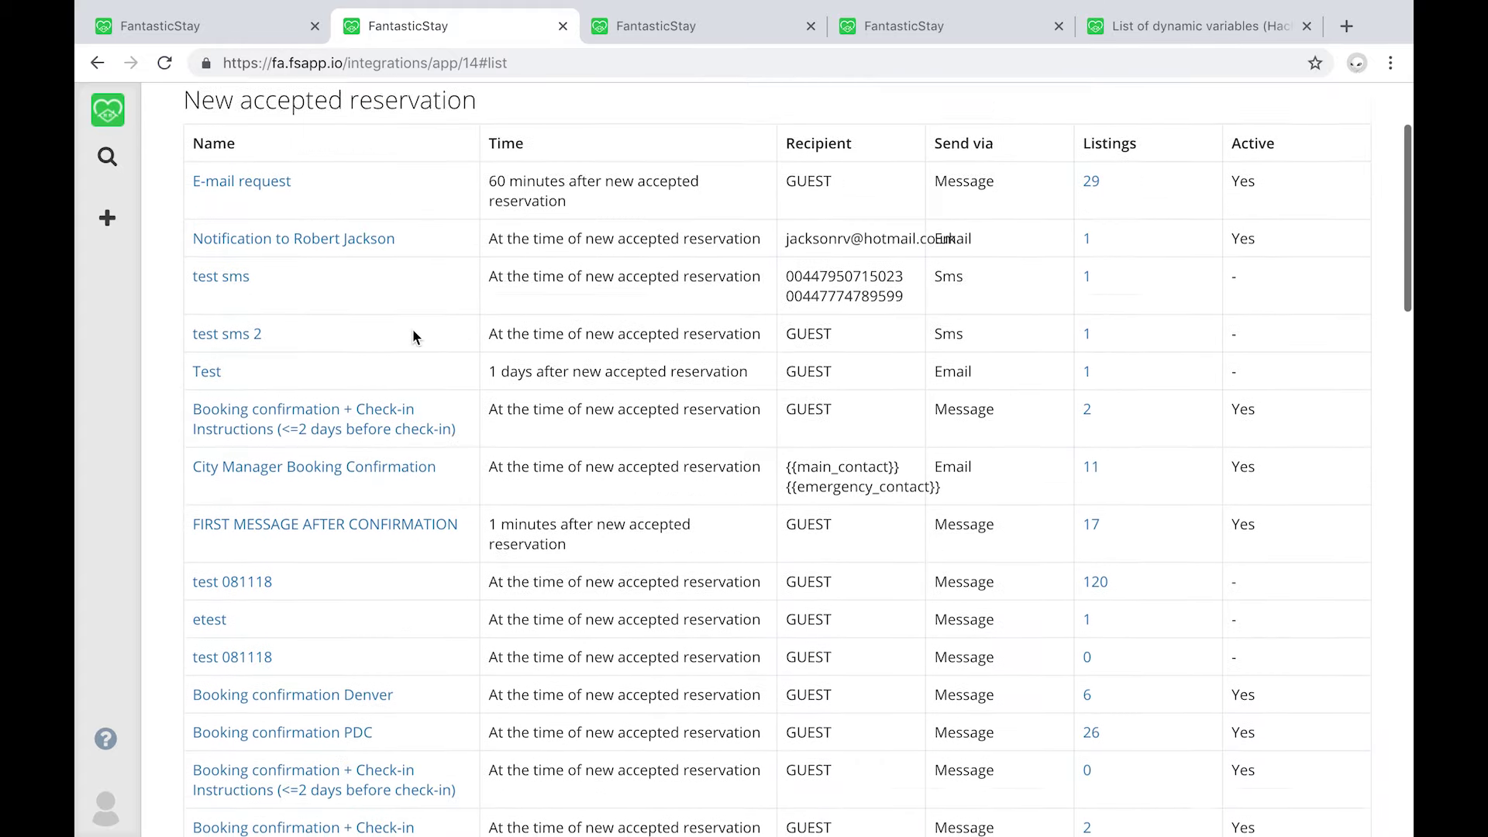
scroll(414, 335, "down", 10)
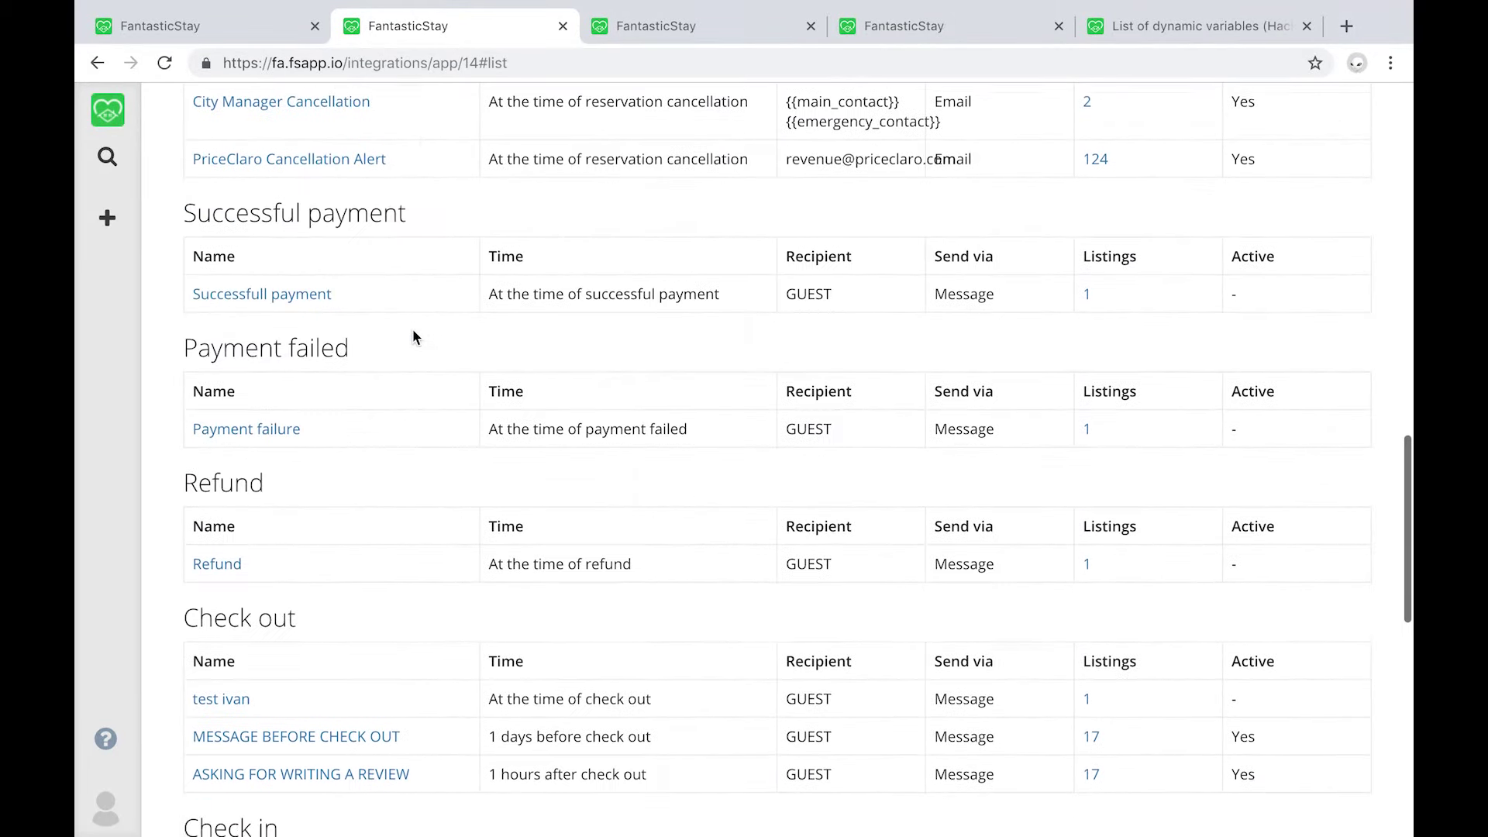
scroll(414, 336, "down", 5)
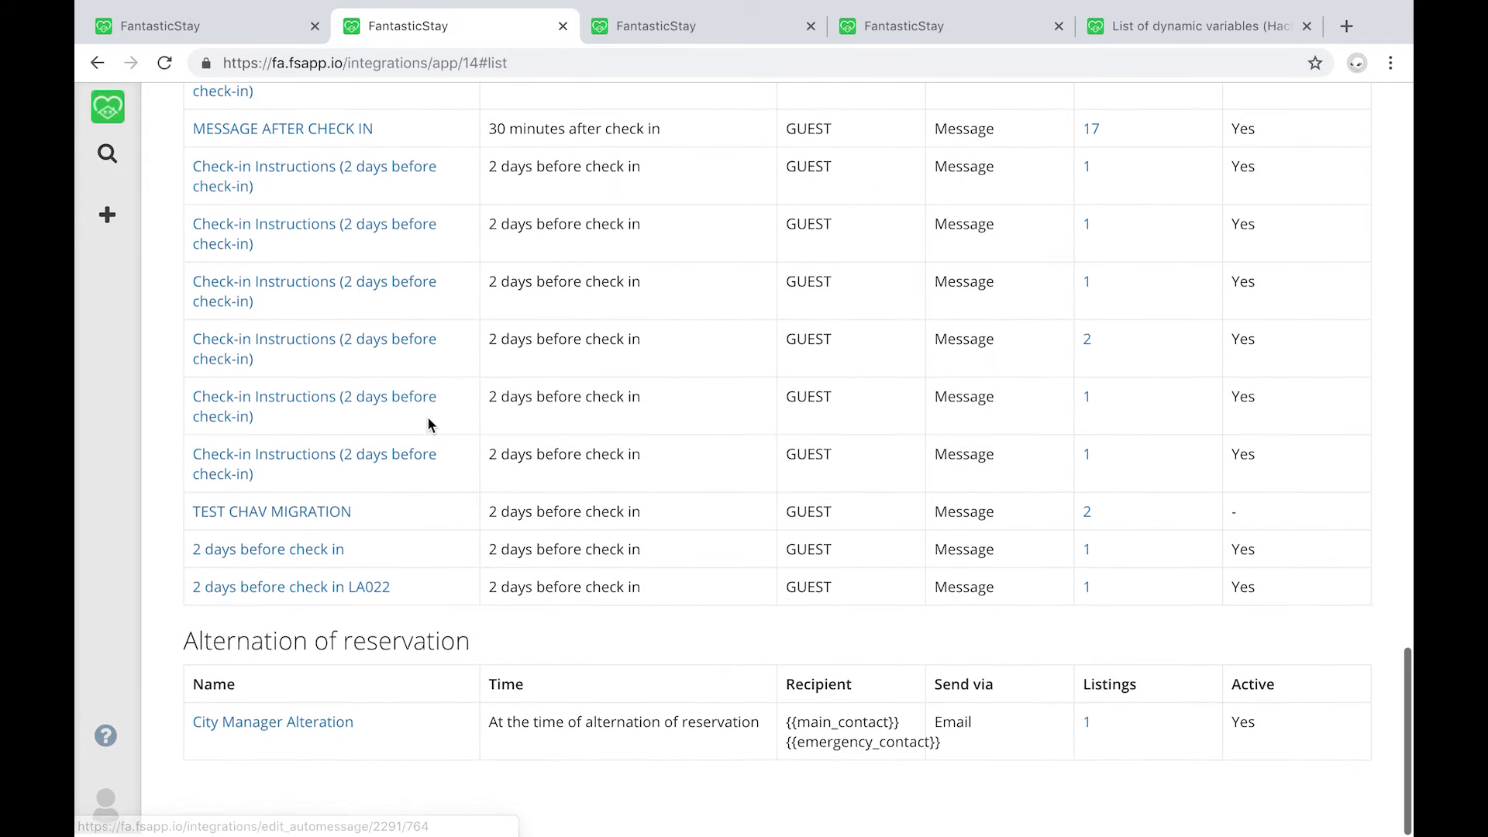
scroll(398, 530, "up", 20)
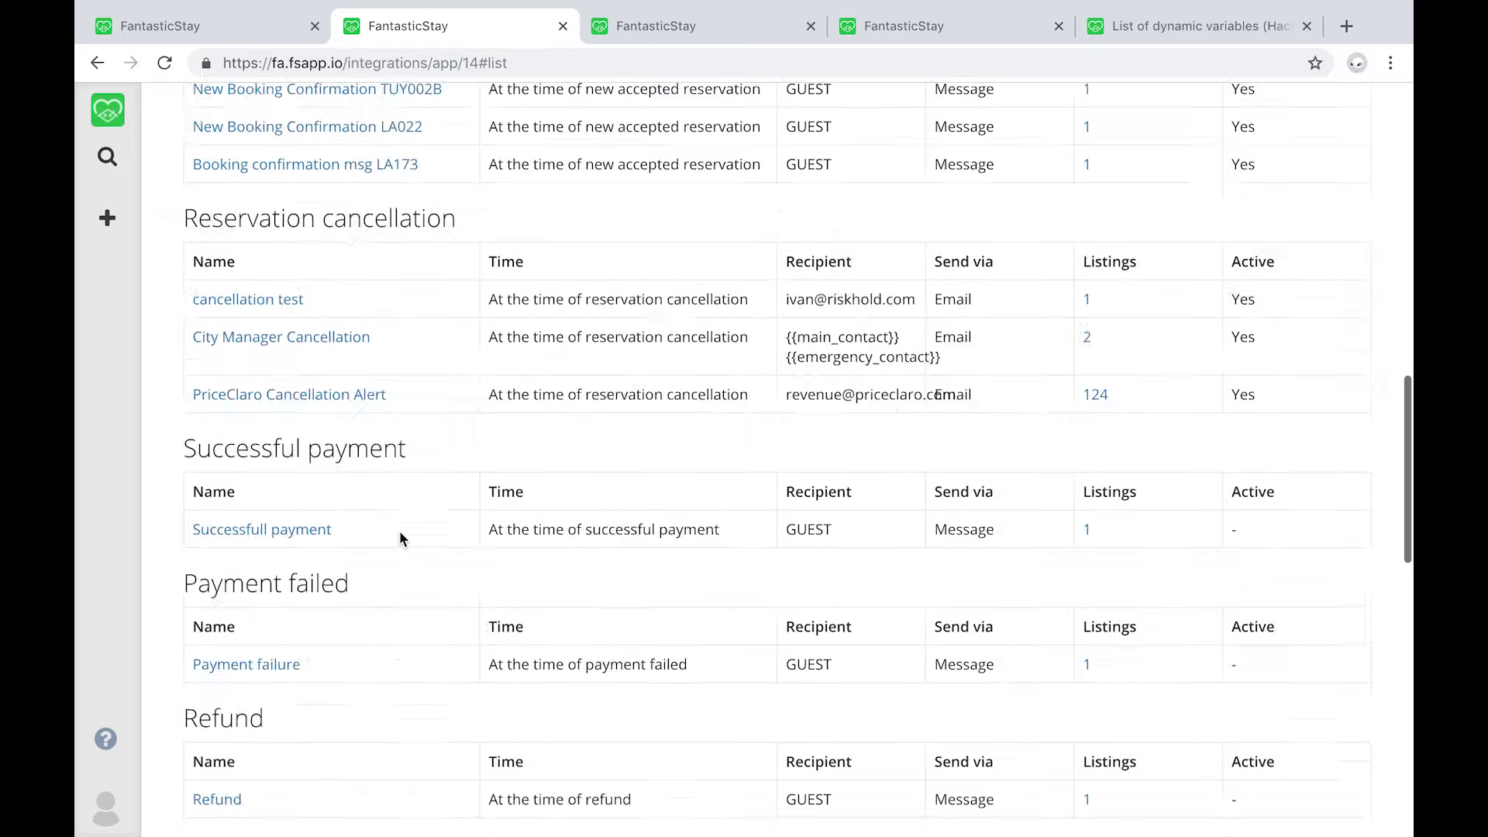
left_click(368, 206)
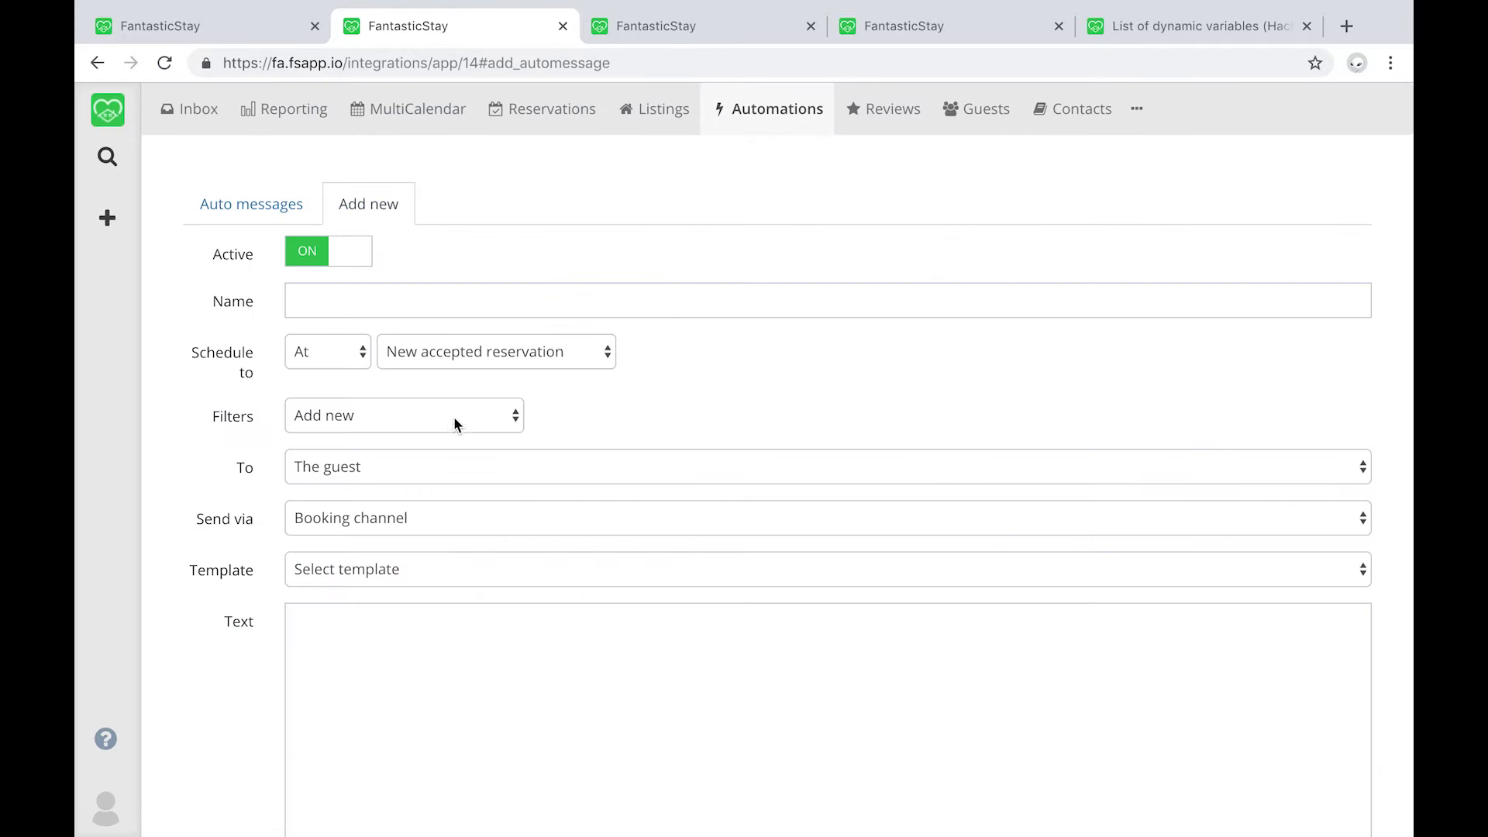
Go to the Bgate listing's Automation settings and scroll through its Automated messages list
left_click(677, 28)
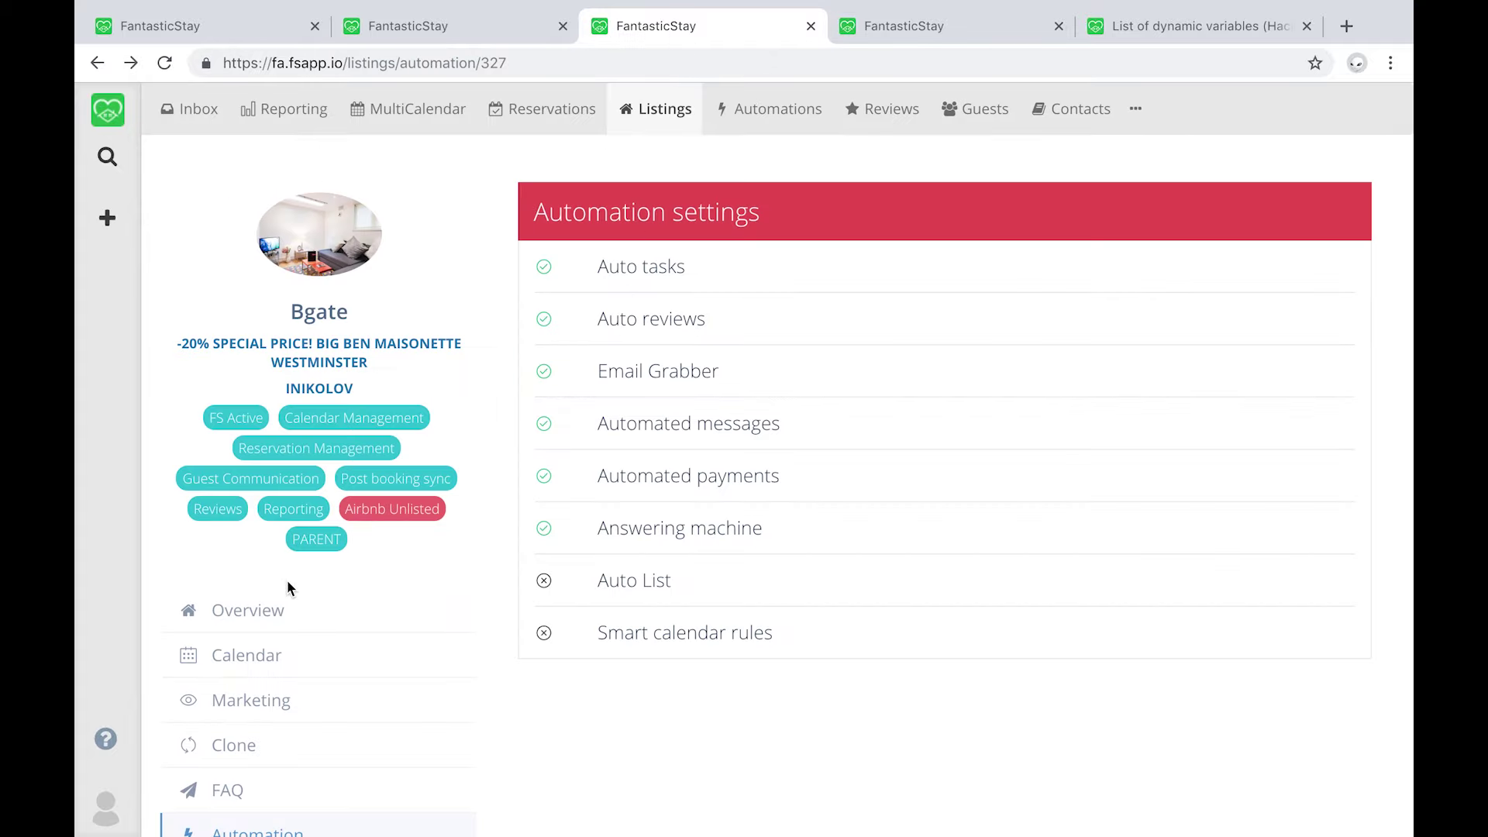
scroll(293, 465, "down", 3)
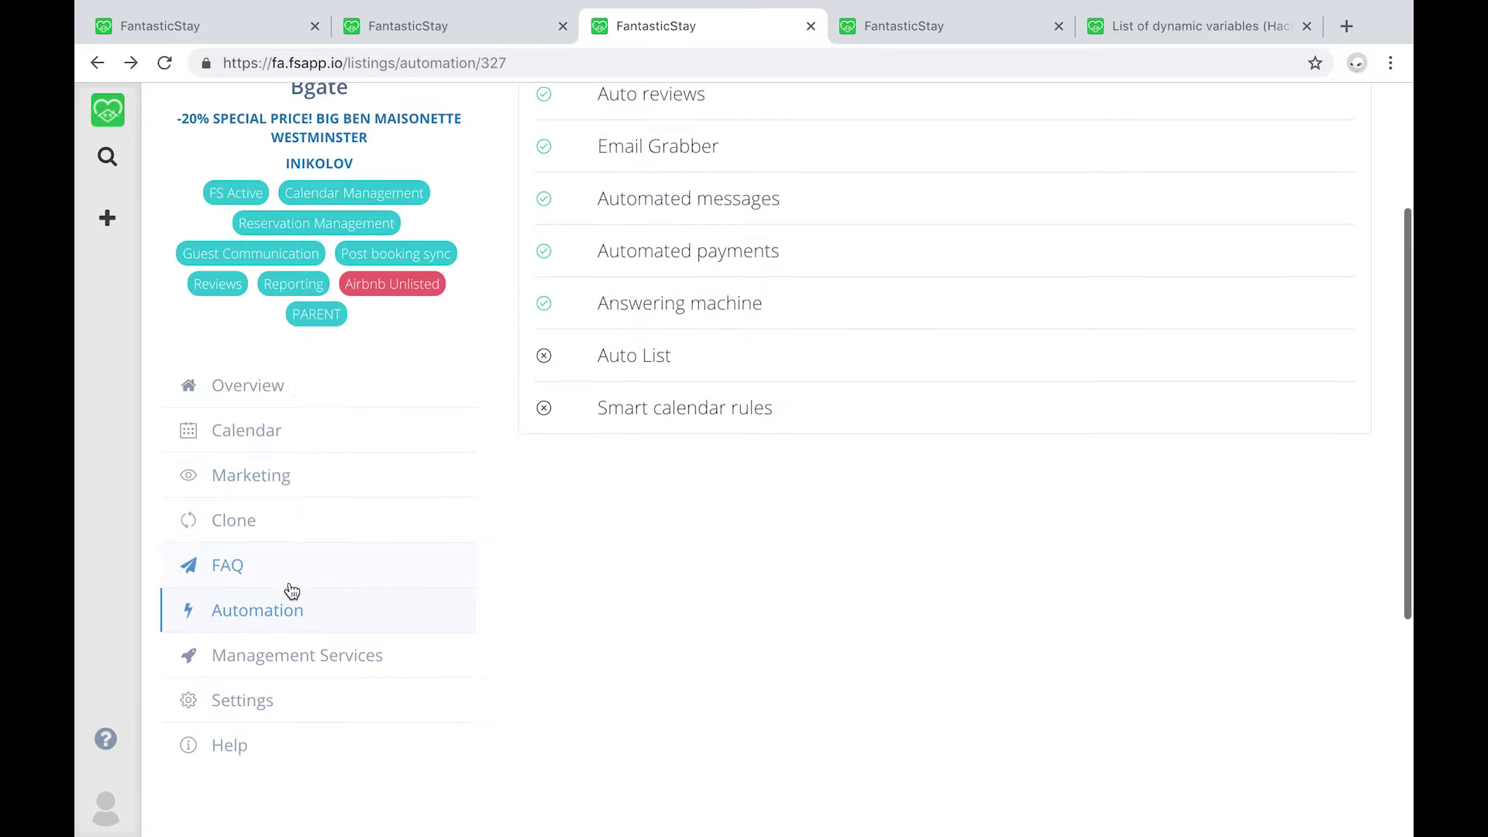
scroll(247, 607, "up", 3)
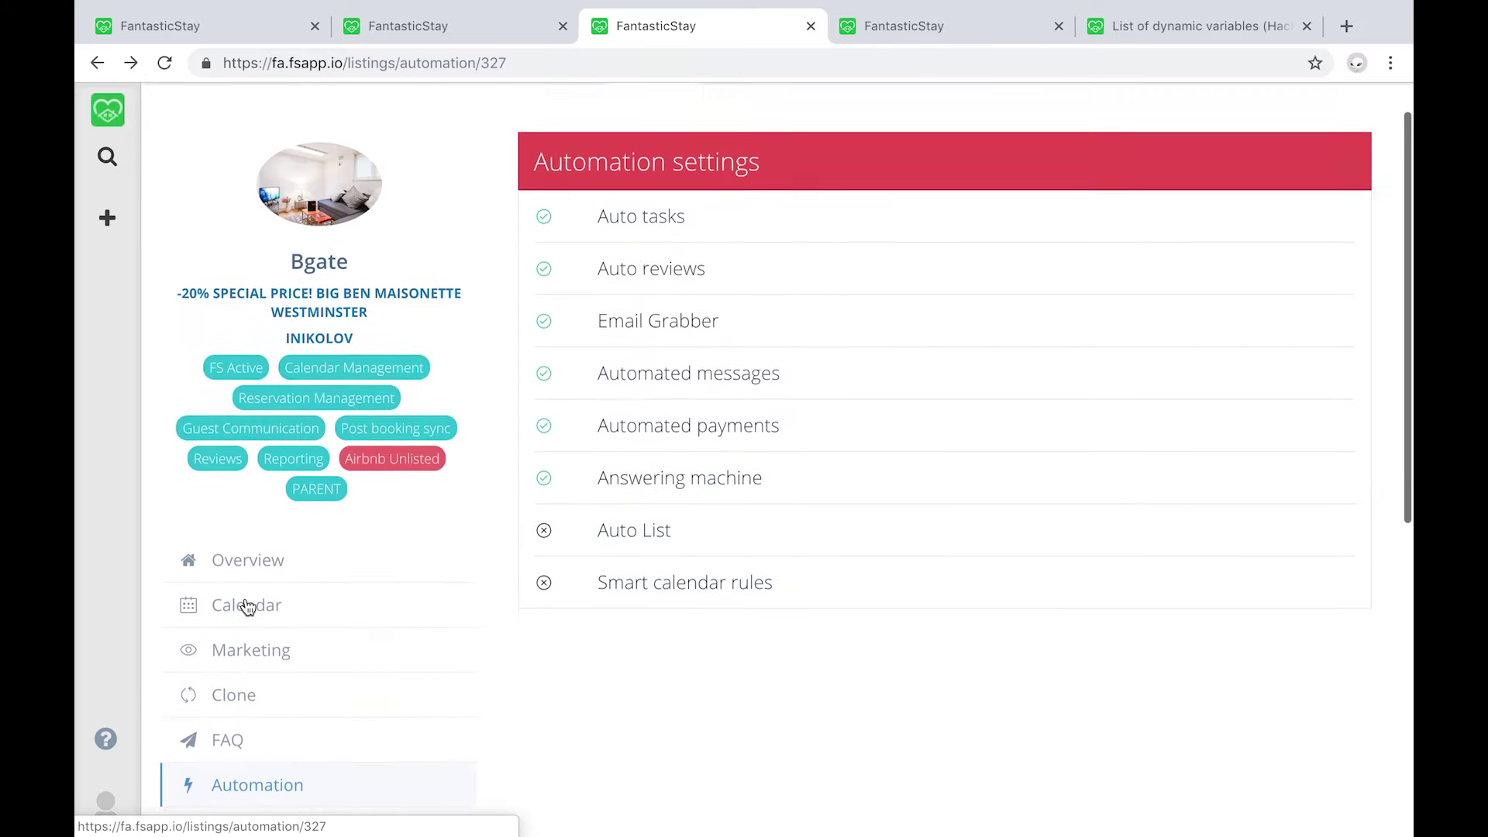
left_click(668, 425)
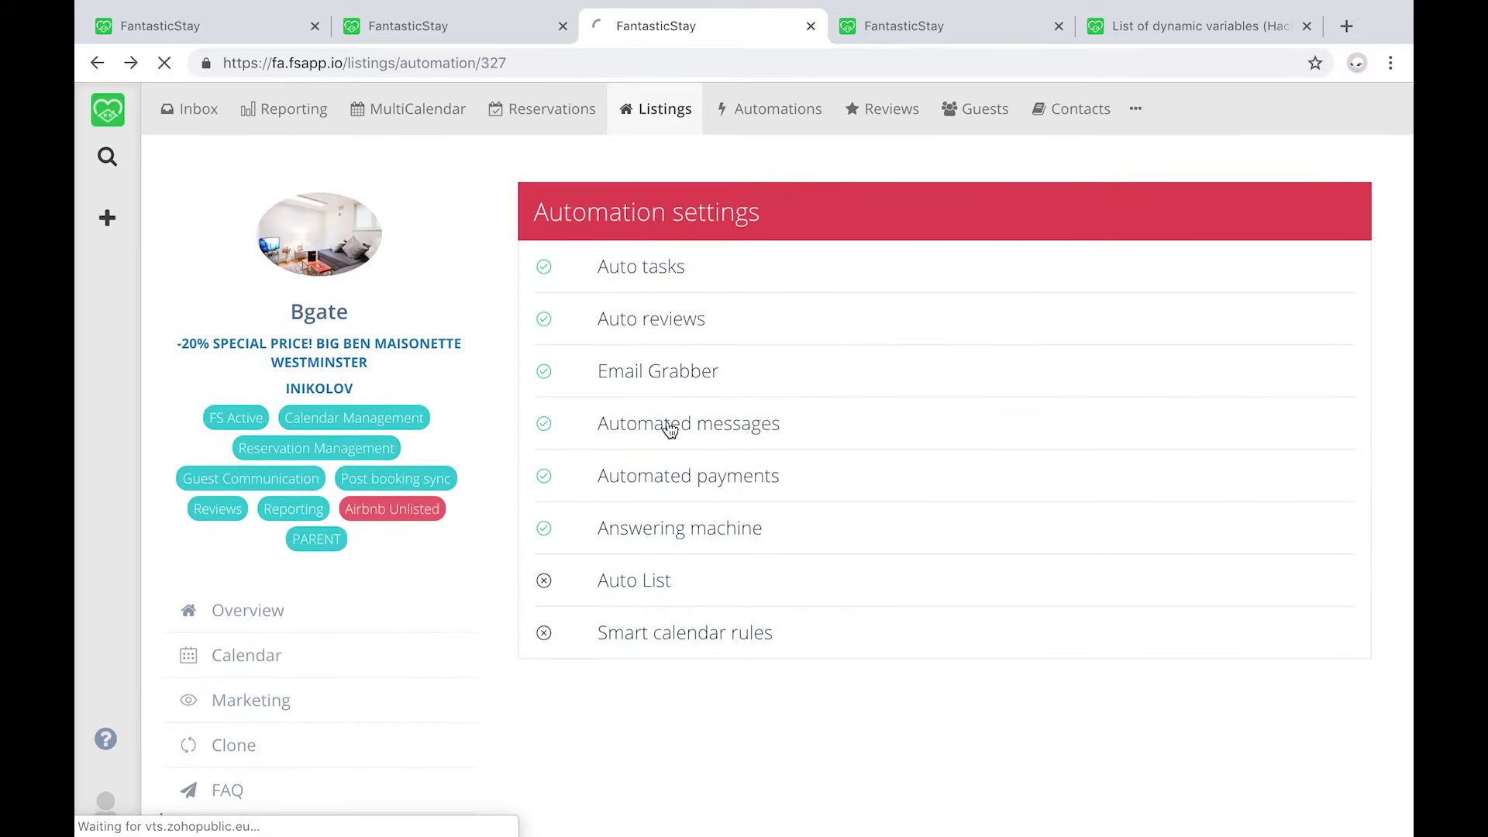
left_click(888, 38)
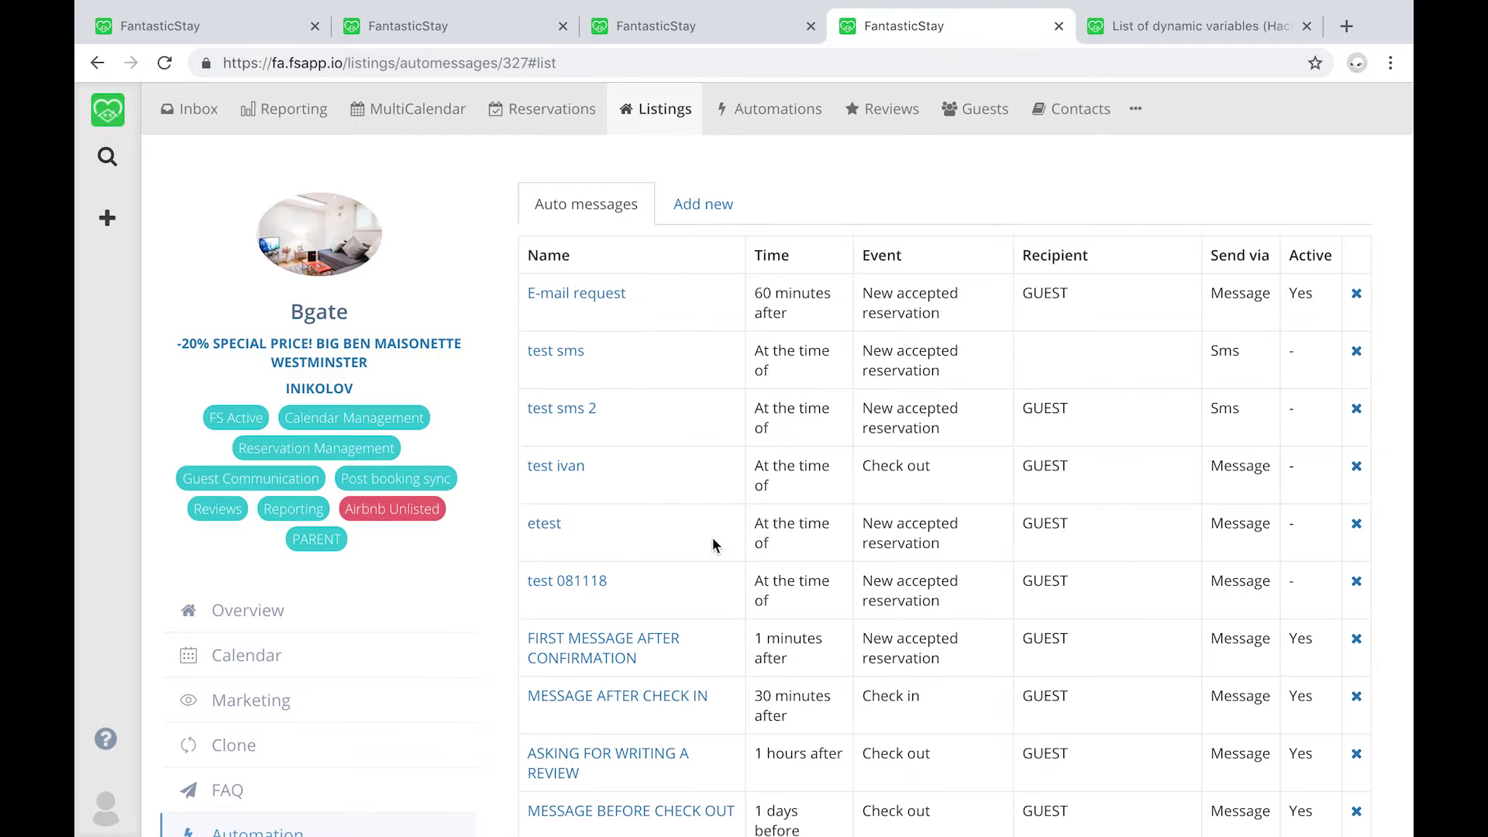
scroll(713, 542, "down", 2)
scroll(712, 542, "down", 2)
scroll(713, 545, "up", 3)
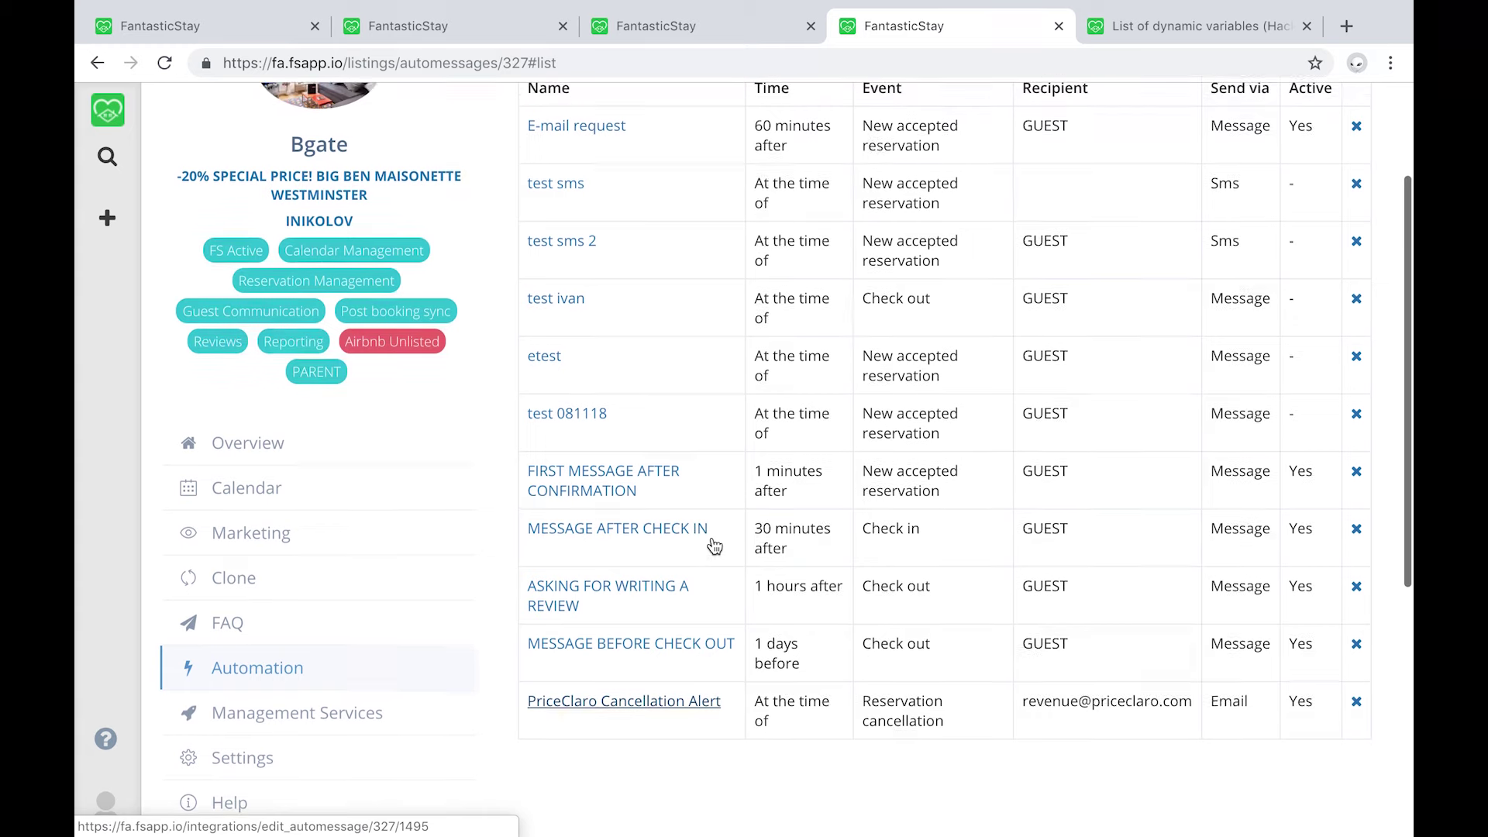
scroll(706, 388, "up", 2)
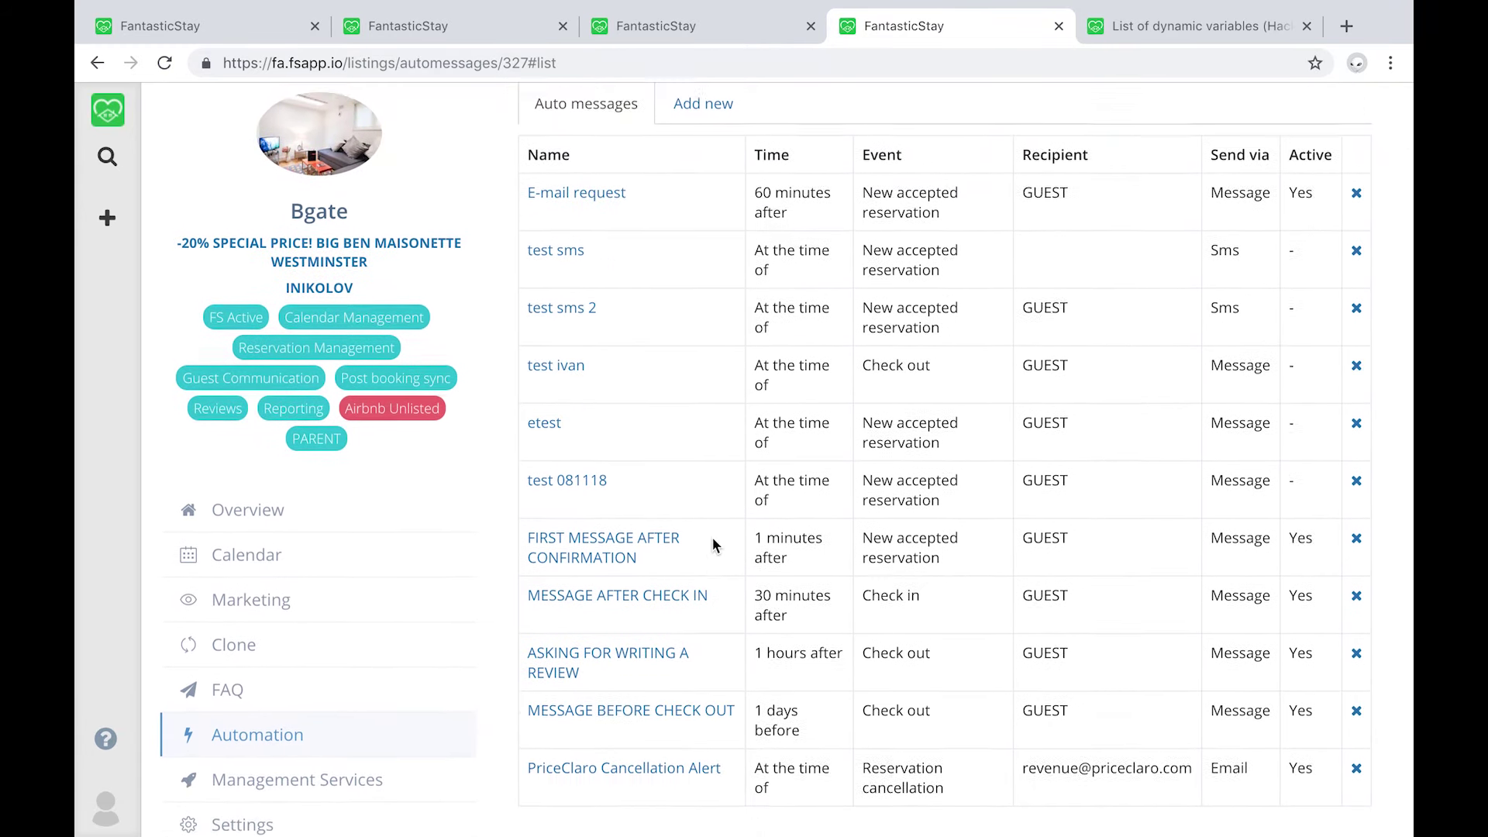
Start a new auto message for the listing and move down to its schedule settings
left_click(700, 204)
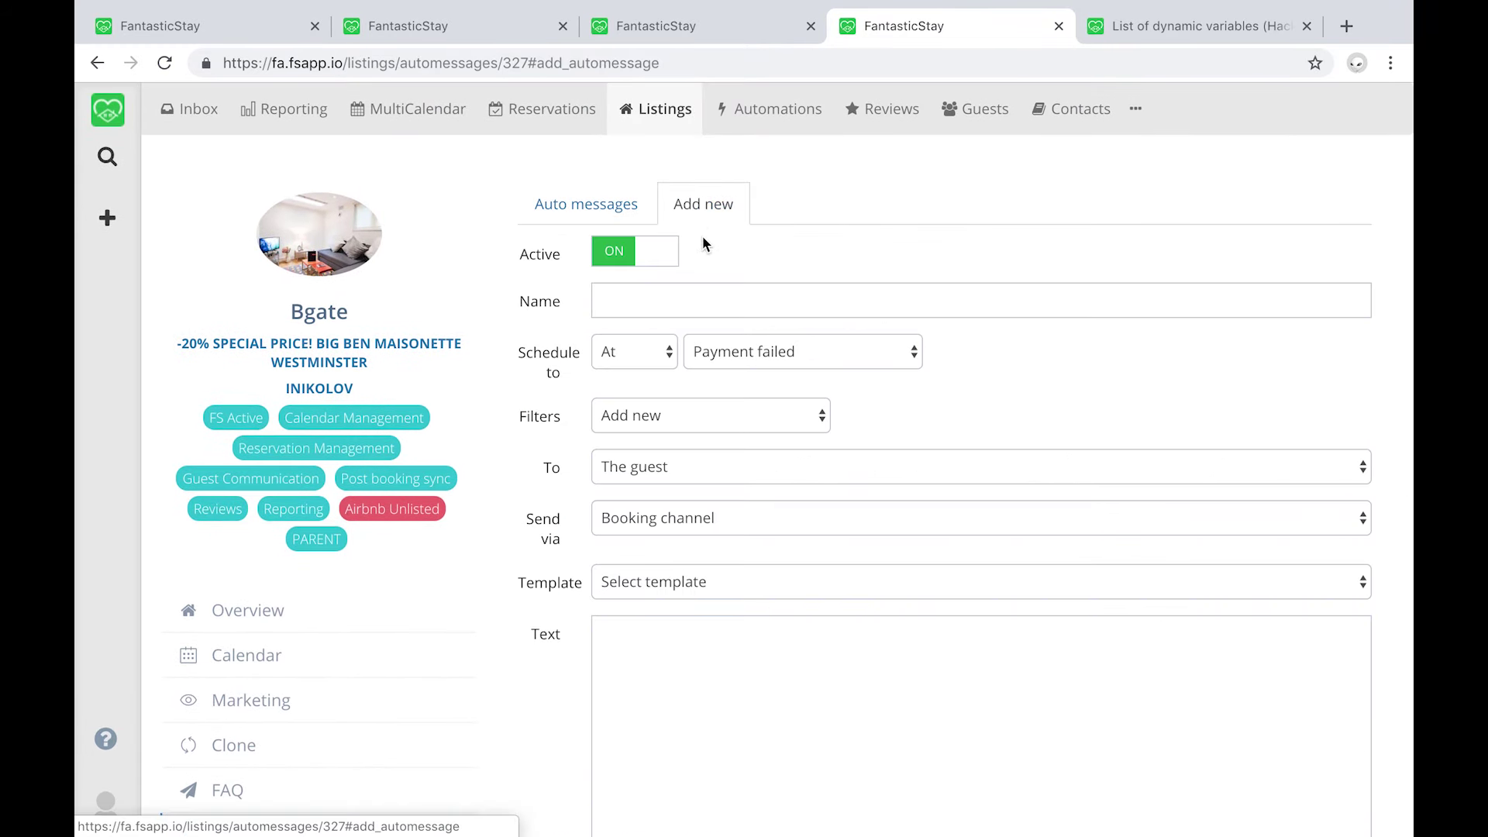
left_click(707, 303)
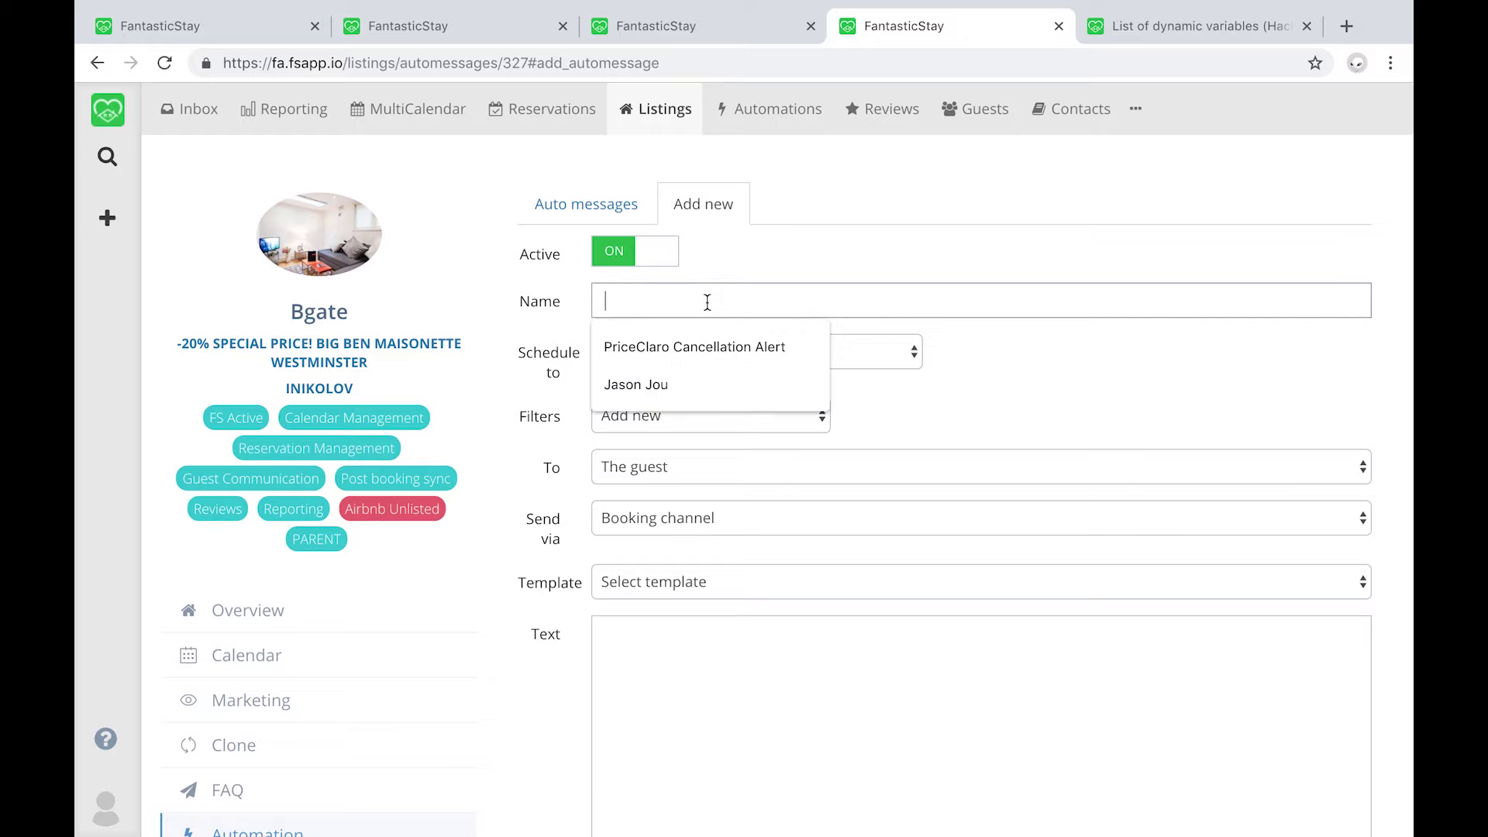
scroll(727, 262, "down", 1)
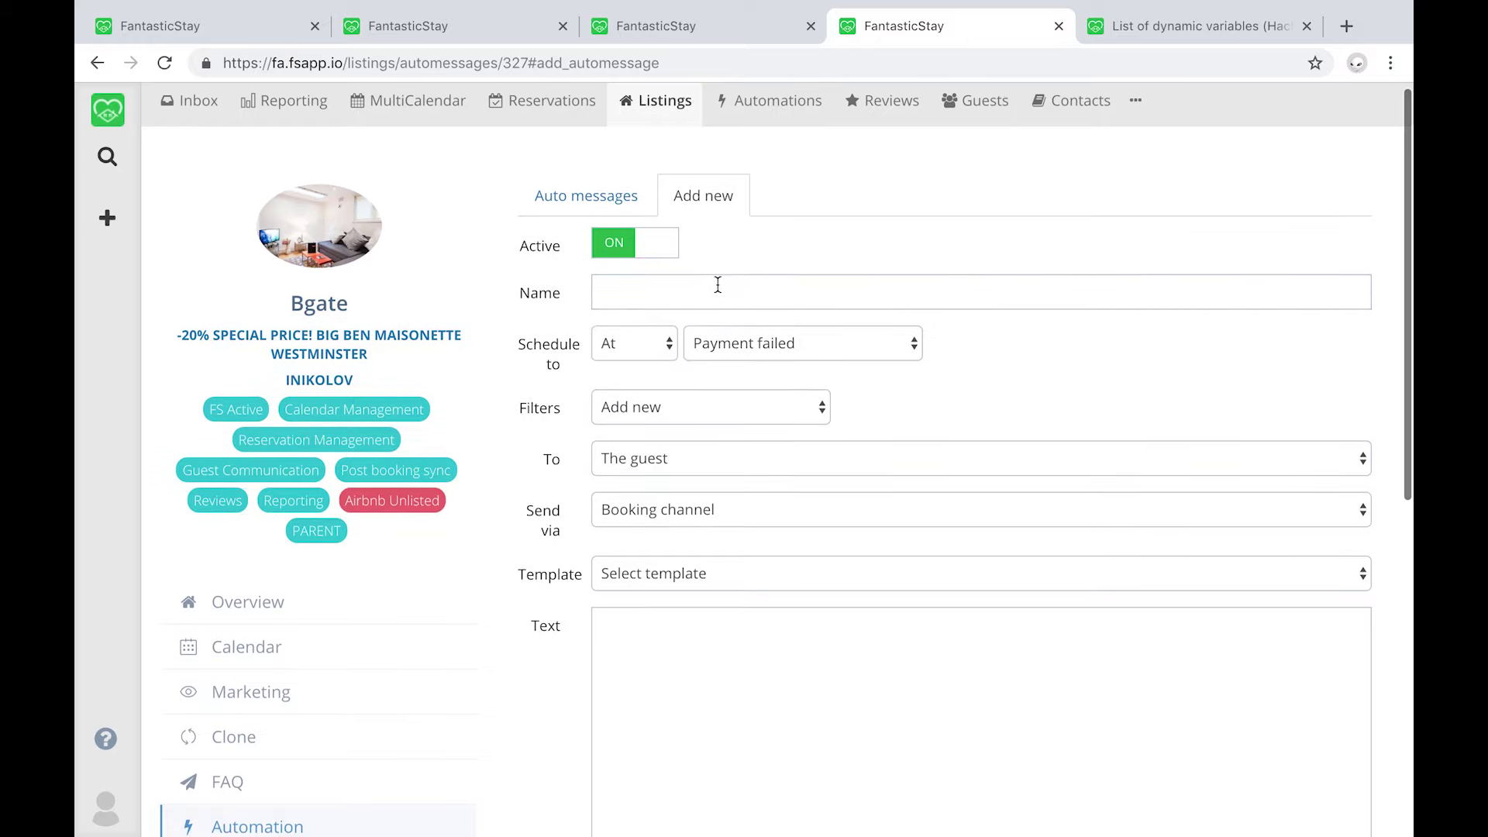
Try scheduling the message 3 Days after Check out
left_click(649, 343)
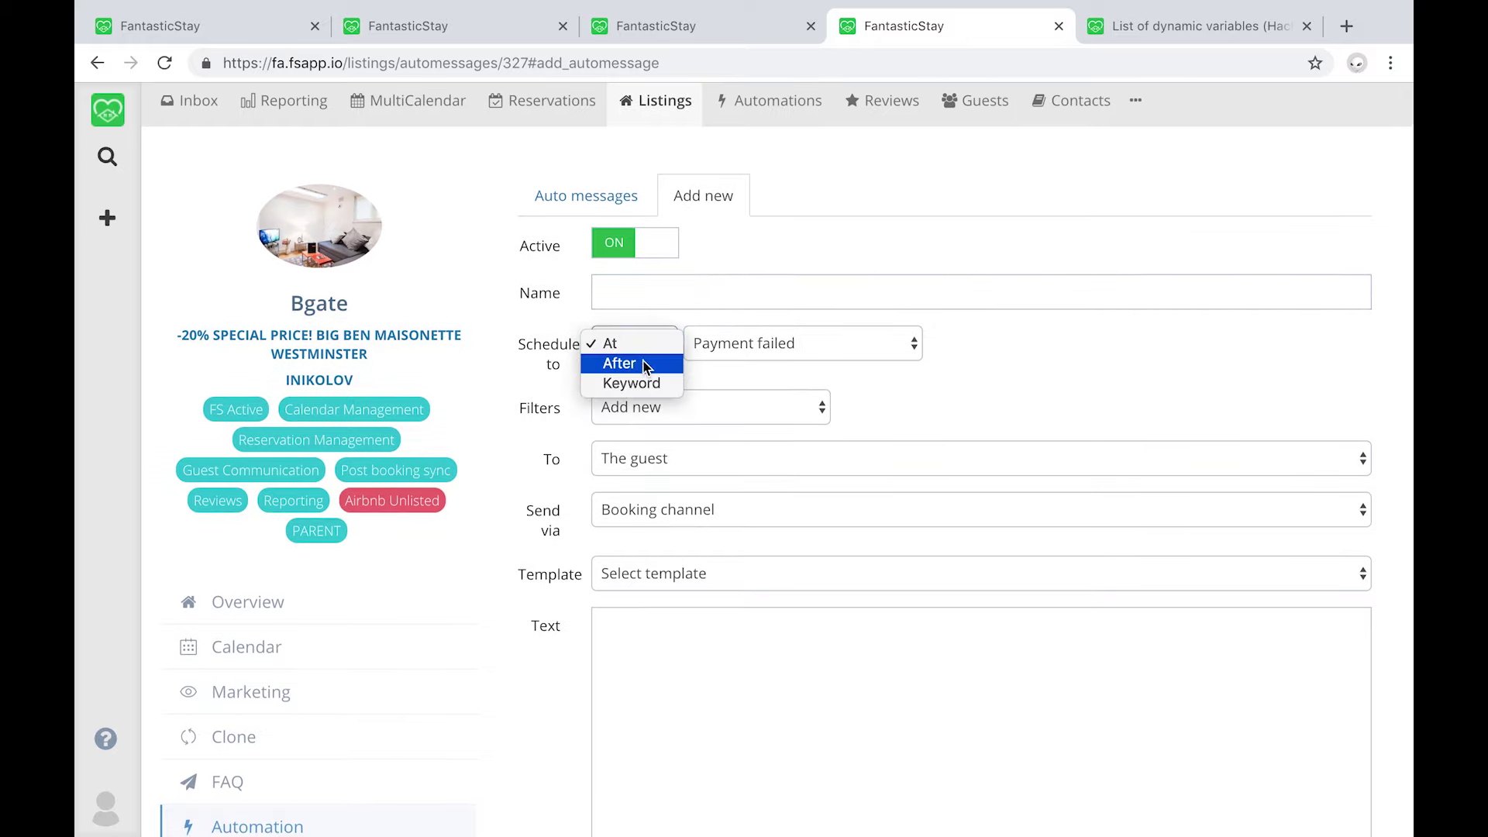
left_click(748, 338)
left_click(766, 350)
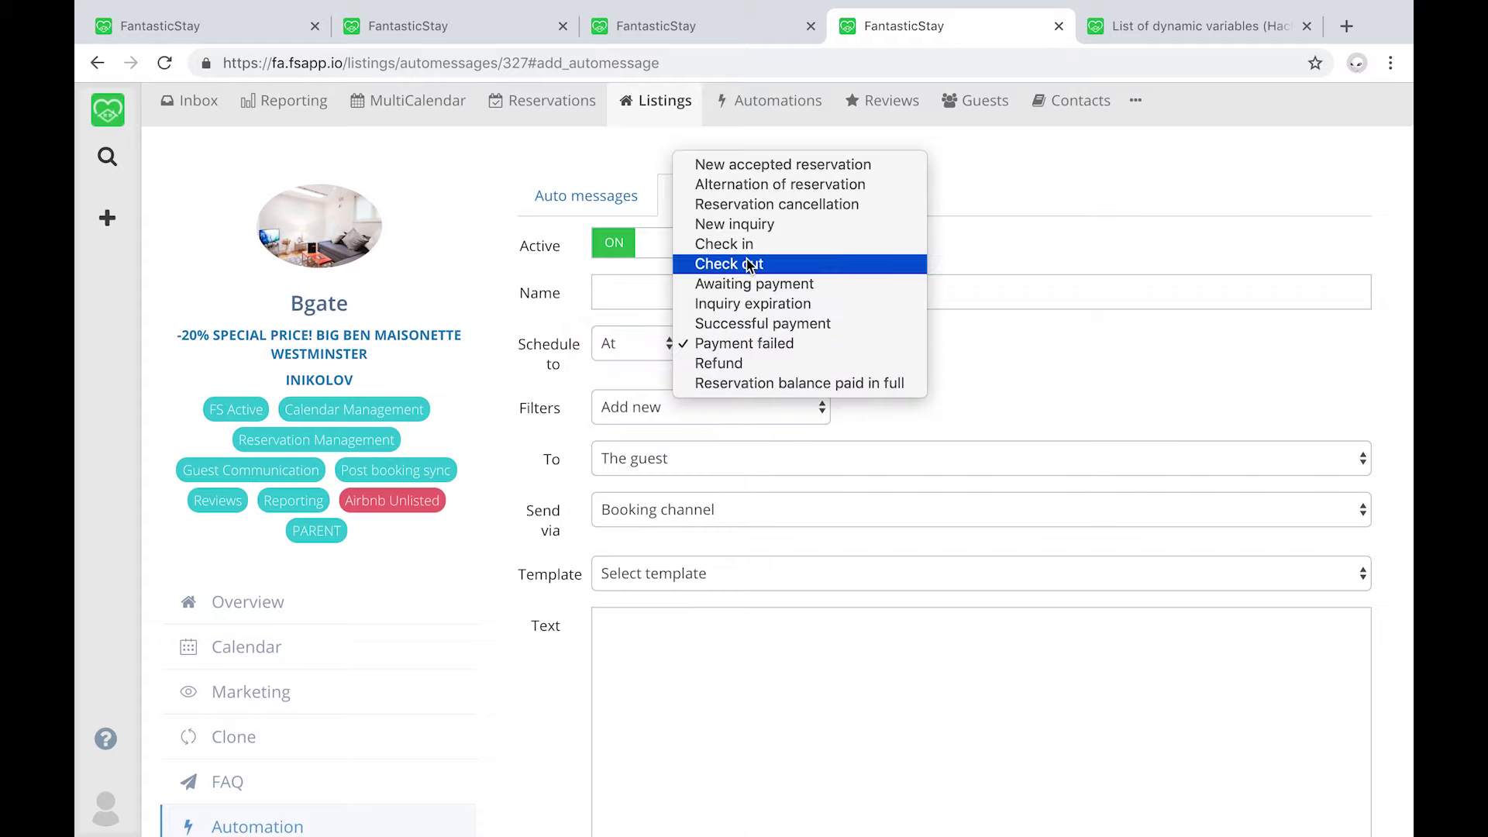
left_click(744, 265)
left_click(637, 343)
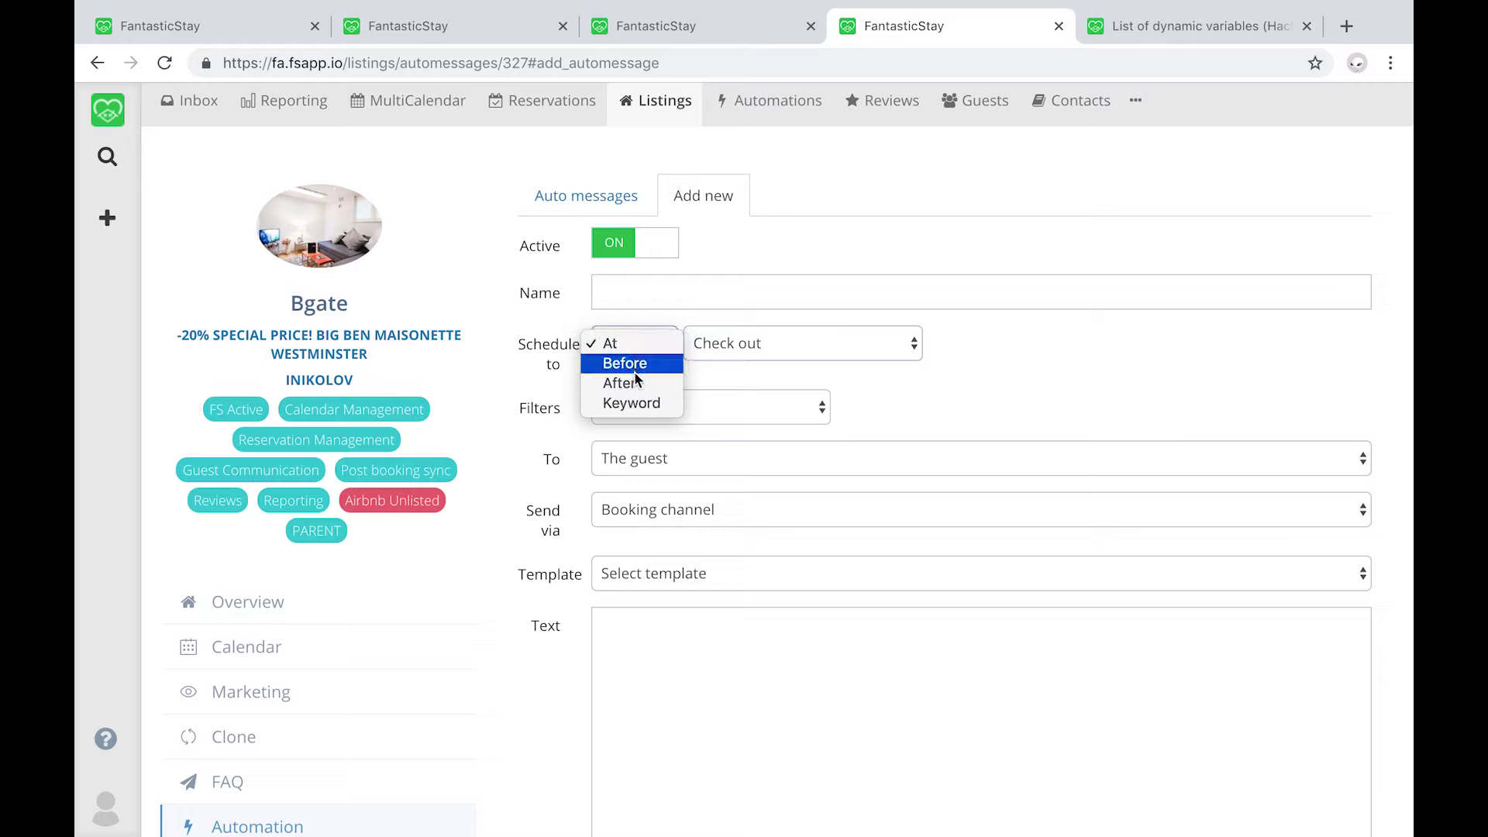
left_click(638, 383)
left_click(653, 355)
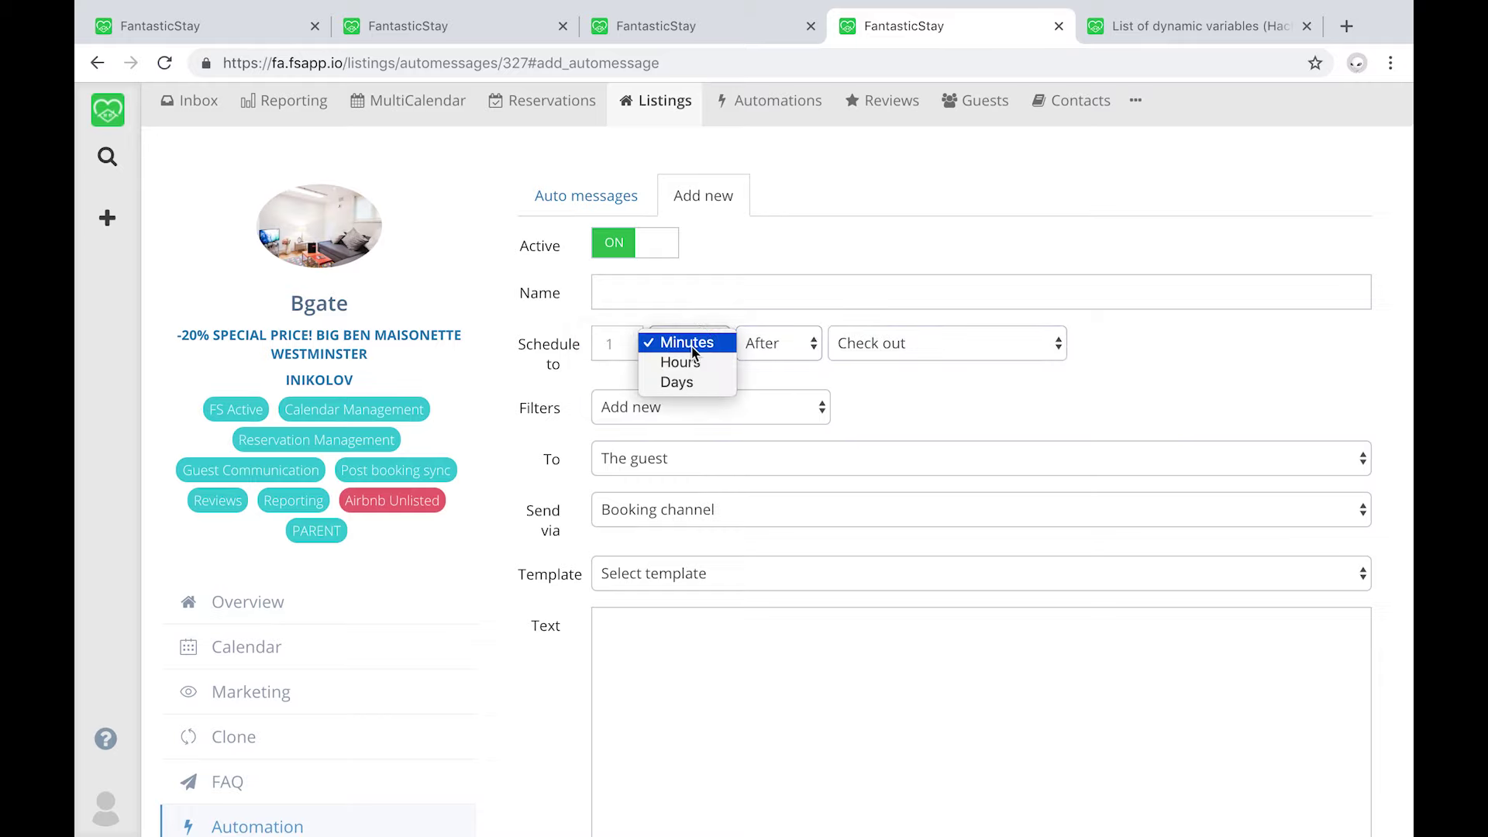
left_click(671, 382)
left_click(629, 351)
type("3")
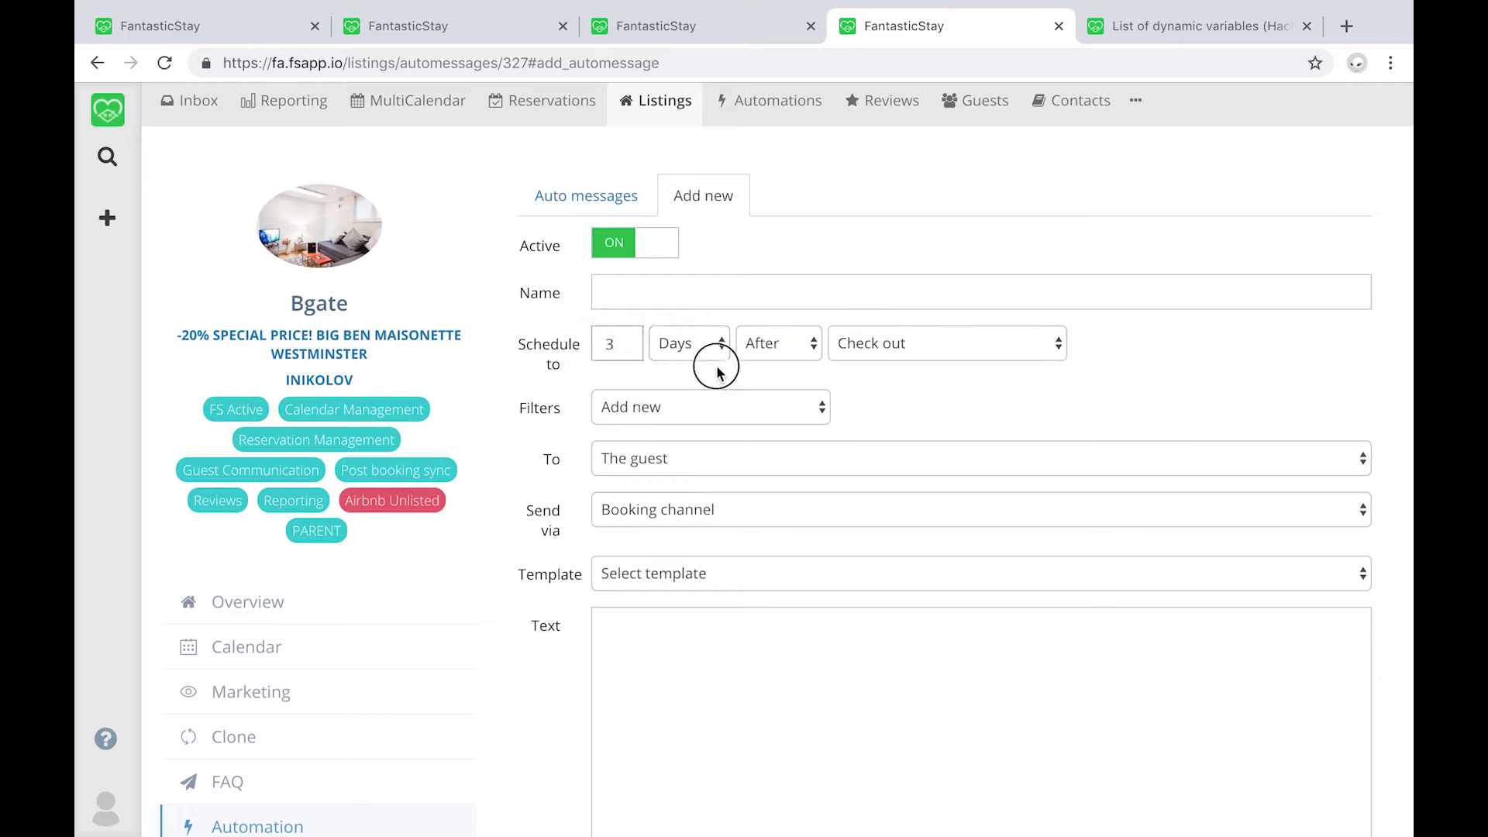
Switch the trigger to Refund, then to At New inquiry
left_click(865, 344)
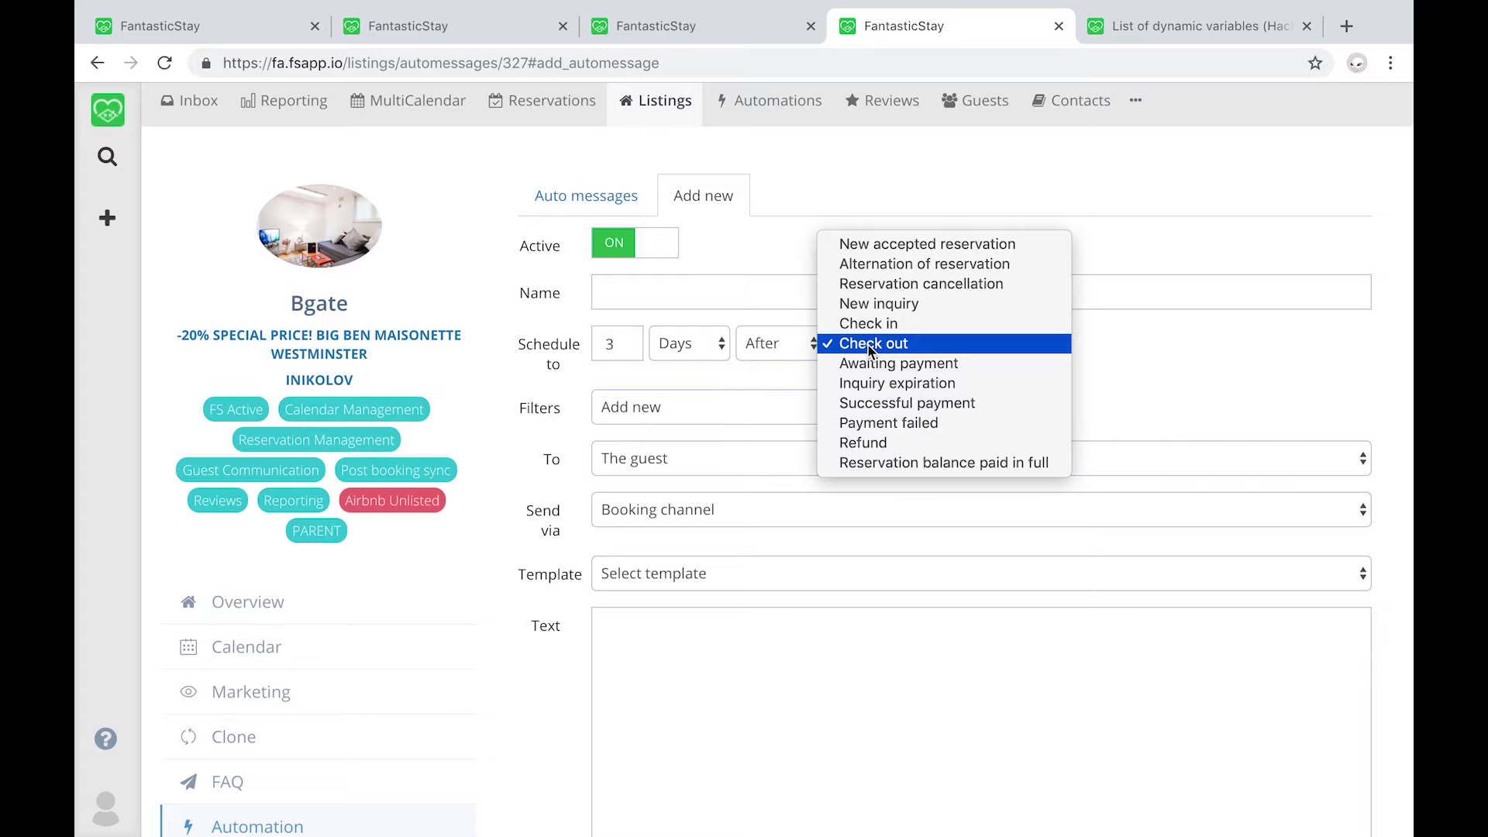
left_click(871, 446)
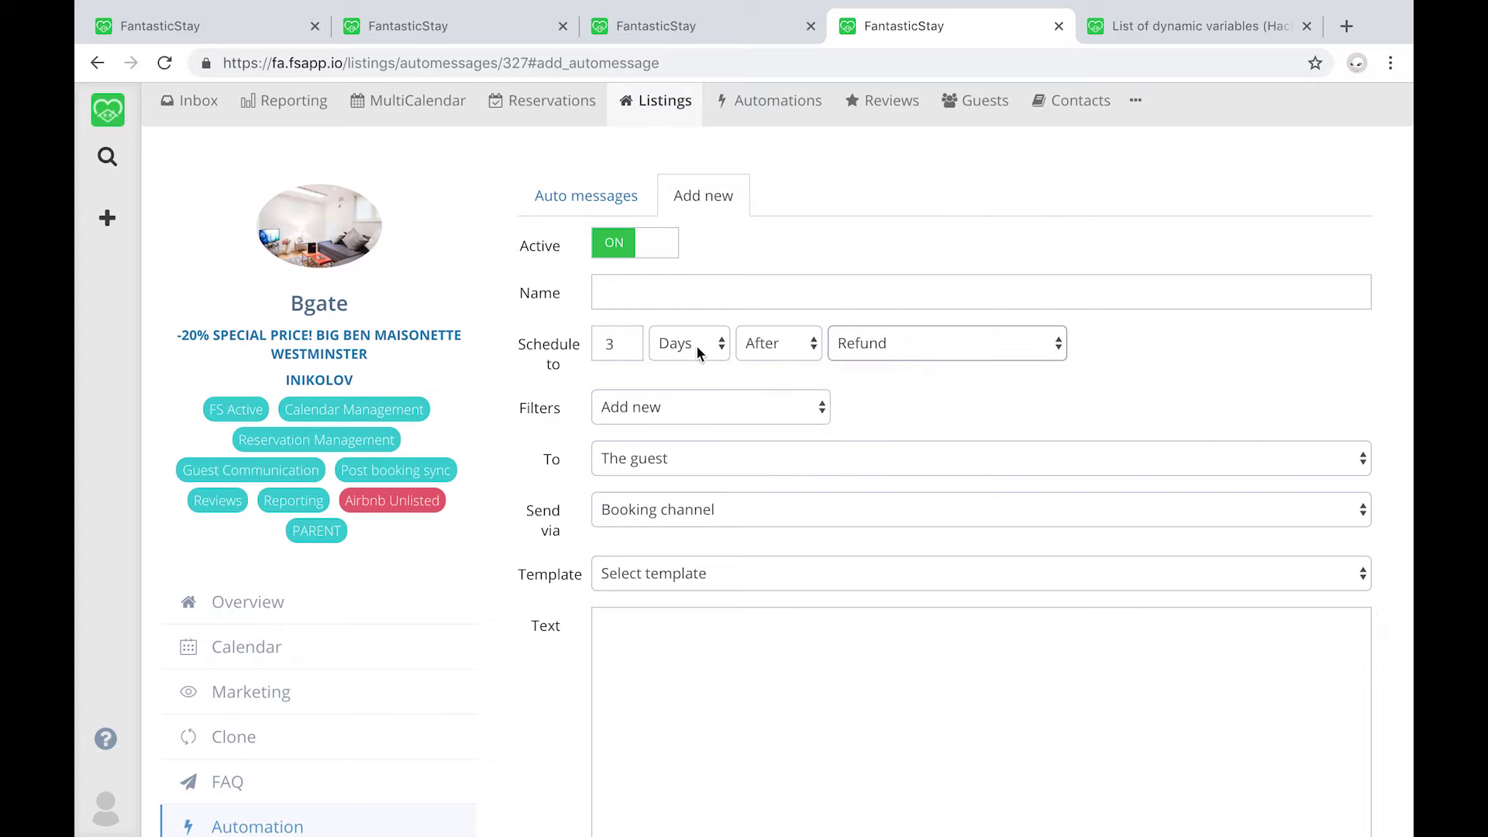
left_click(702, 349)
left_click(760, 343)
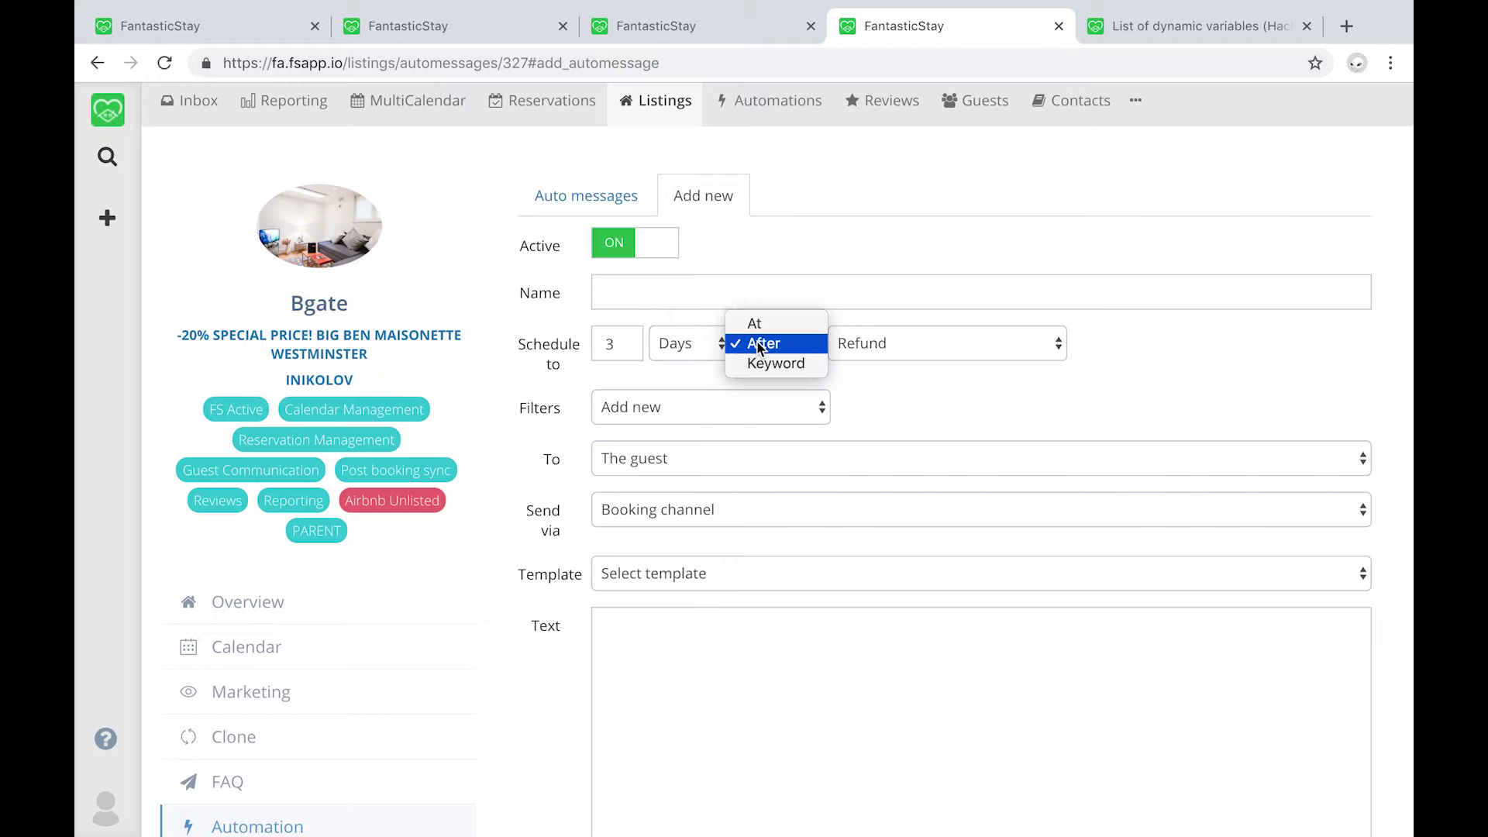
left_click(762, 324)
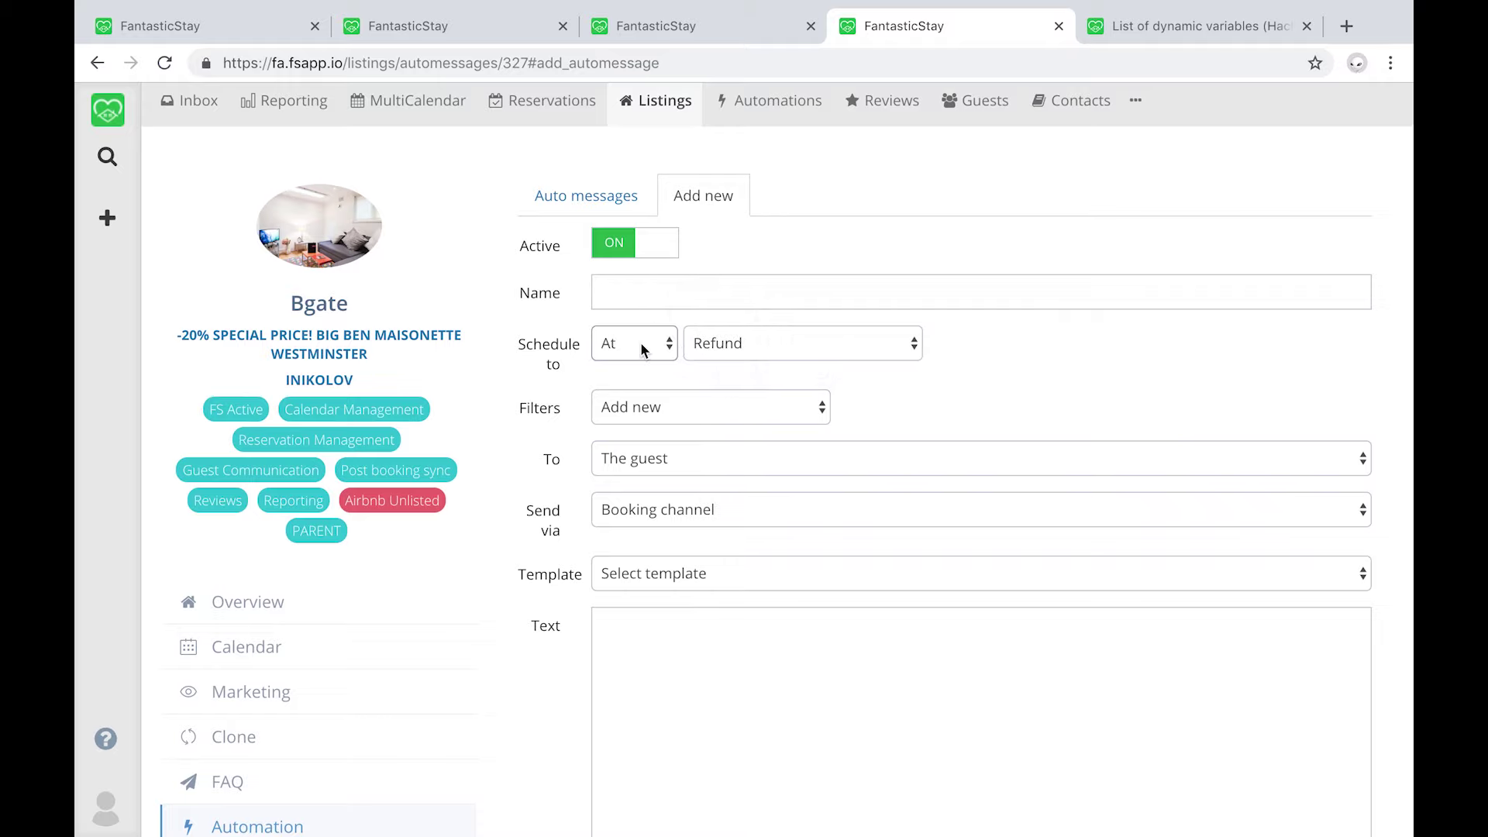
left_click(729, 347)
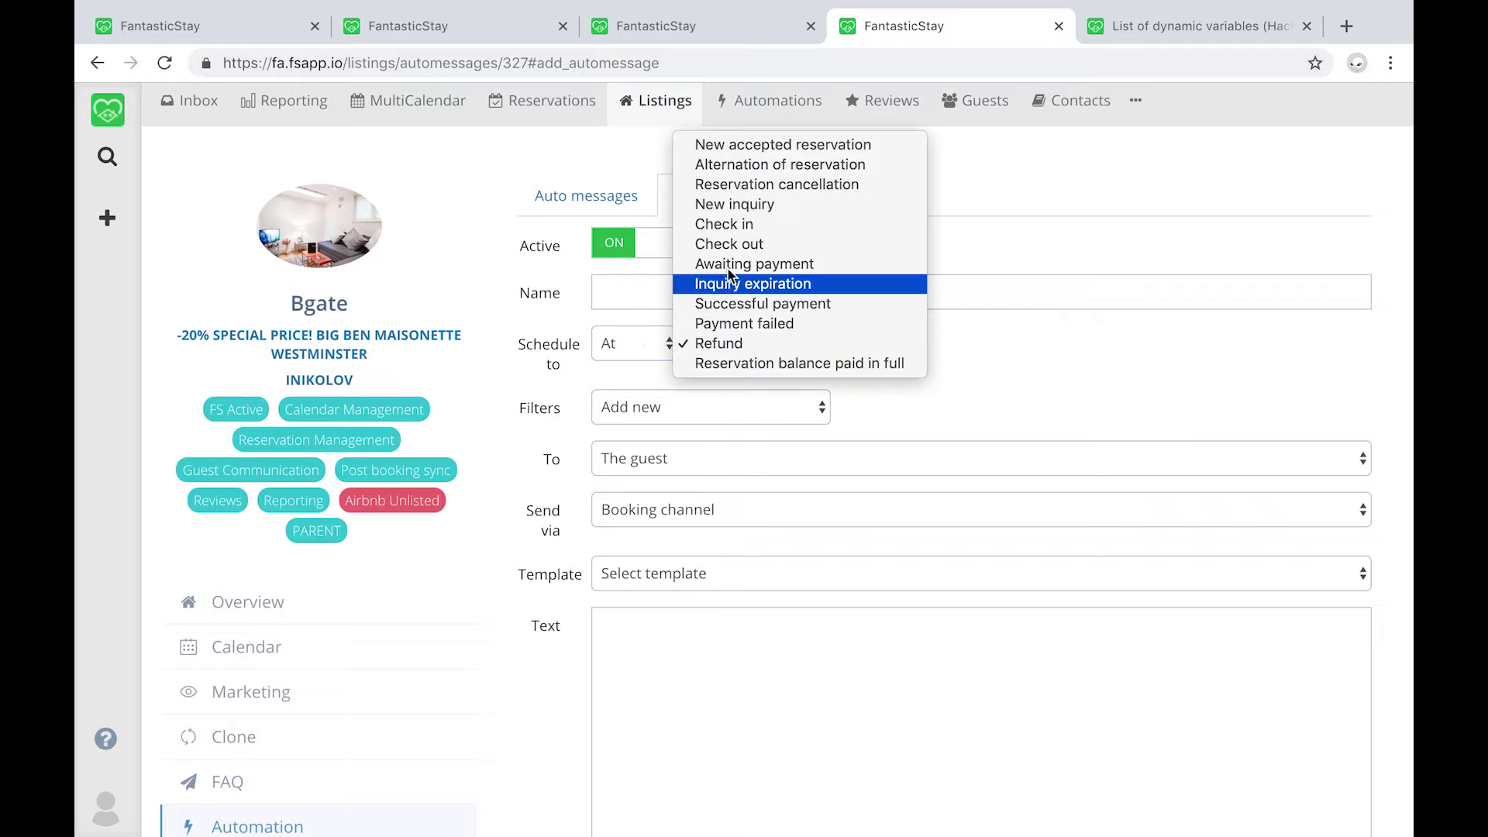
left_click(728, 204)
Schedule the message by Keyword with the trigger word 'clean'
left_click(634, 343)
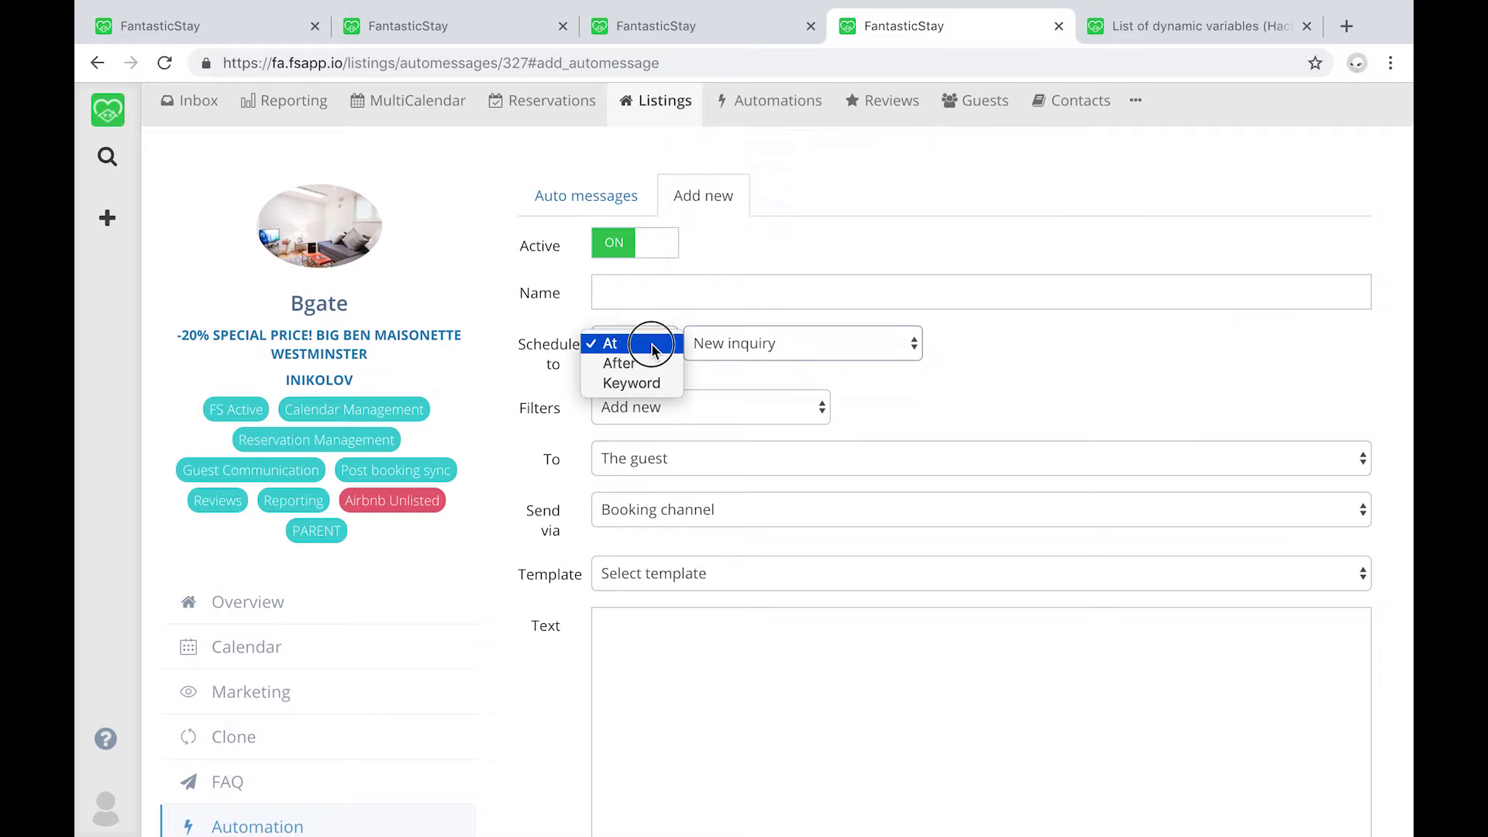
left_click(632, 383)
left_click(707, 343)
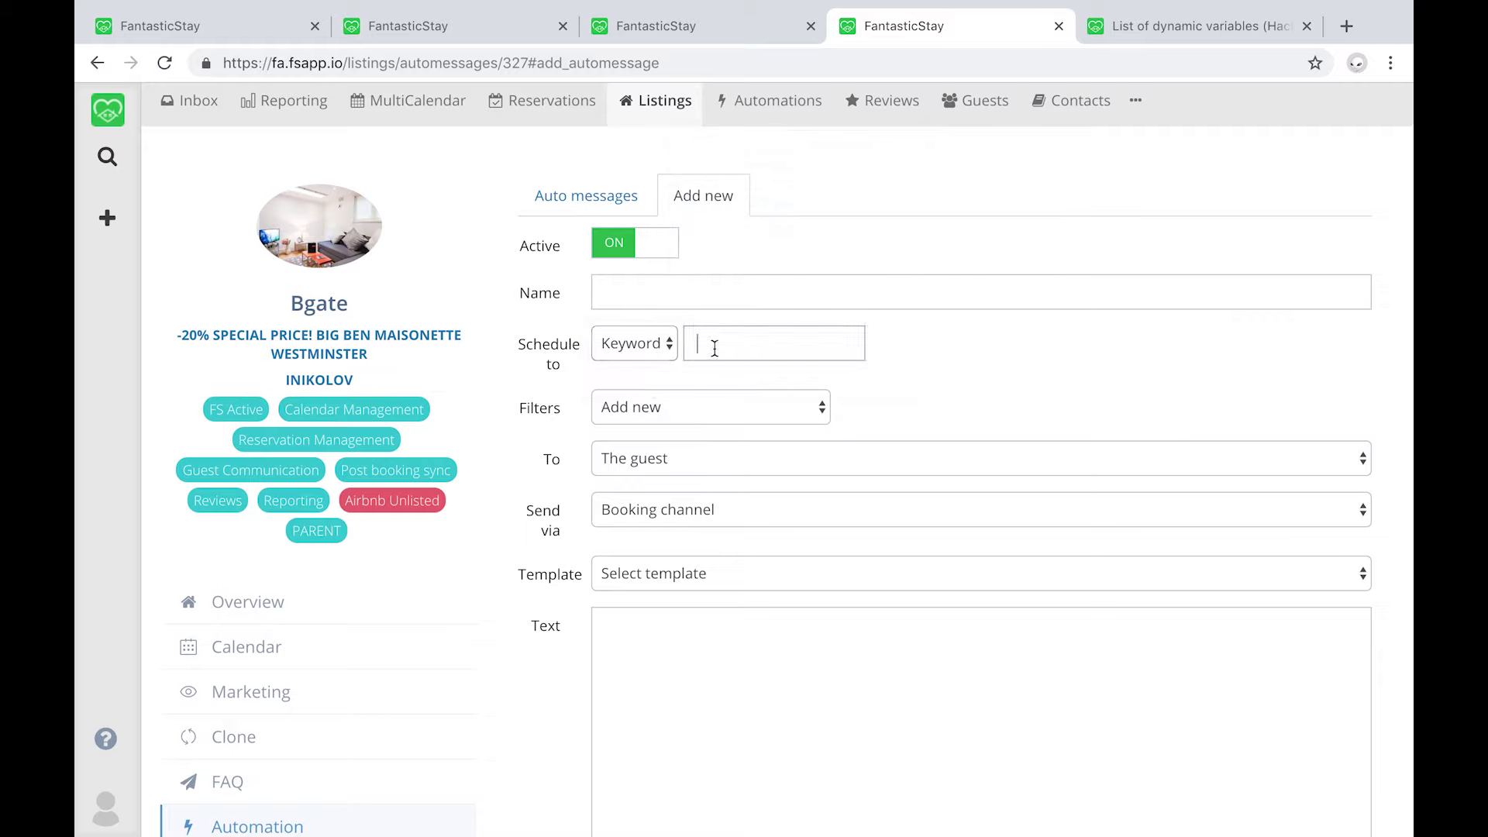
type("clean")
left_click(626, 348)
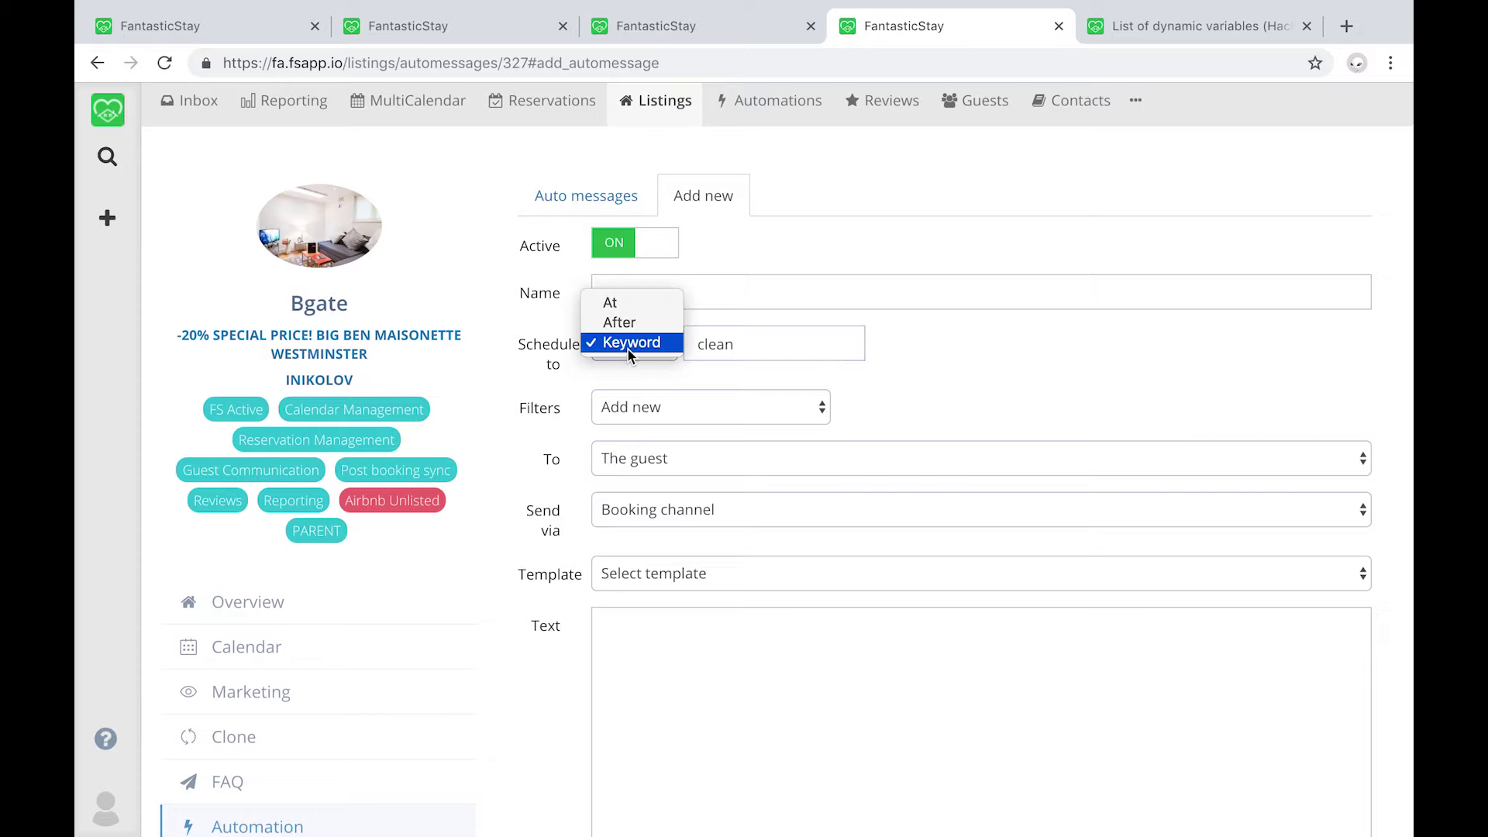
left_click(634, 380)
scroll(634, 379, "down", 1)
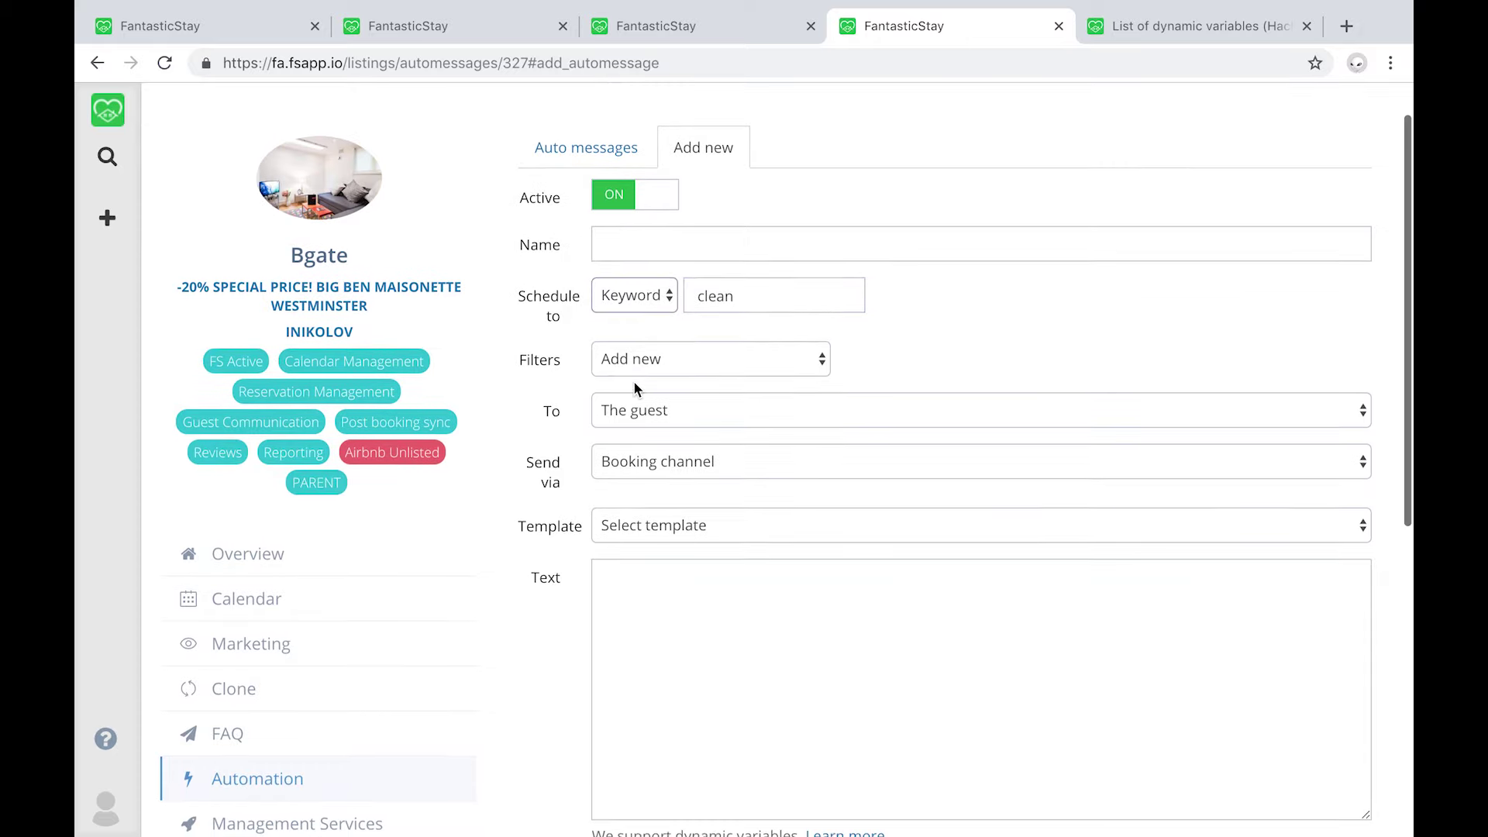
Add a Number of nights filter and trigger the message on New accepted reservation
left_click(660, 361)
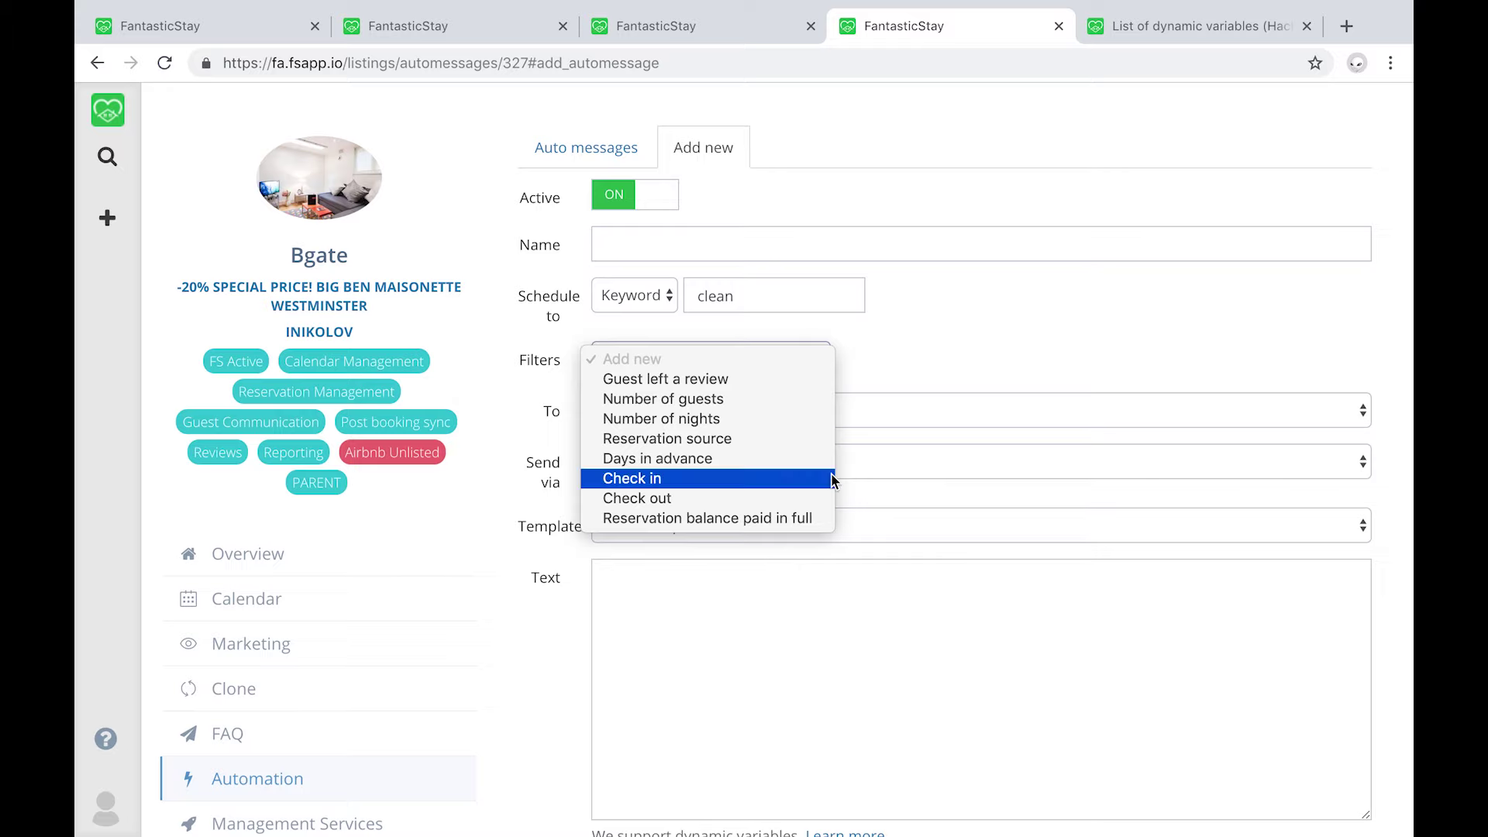
left_click(760, 427)
left_click(642, 283)
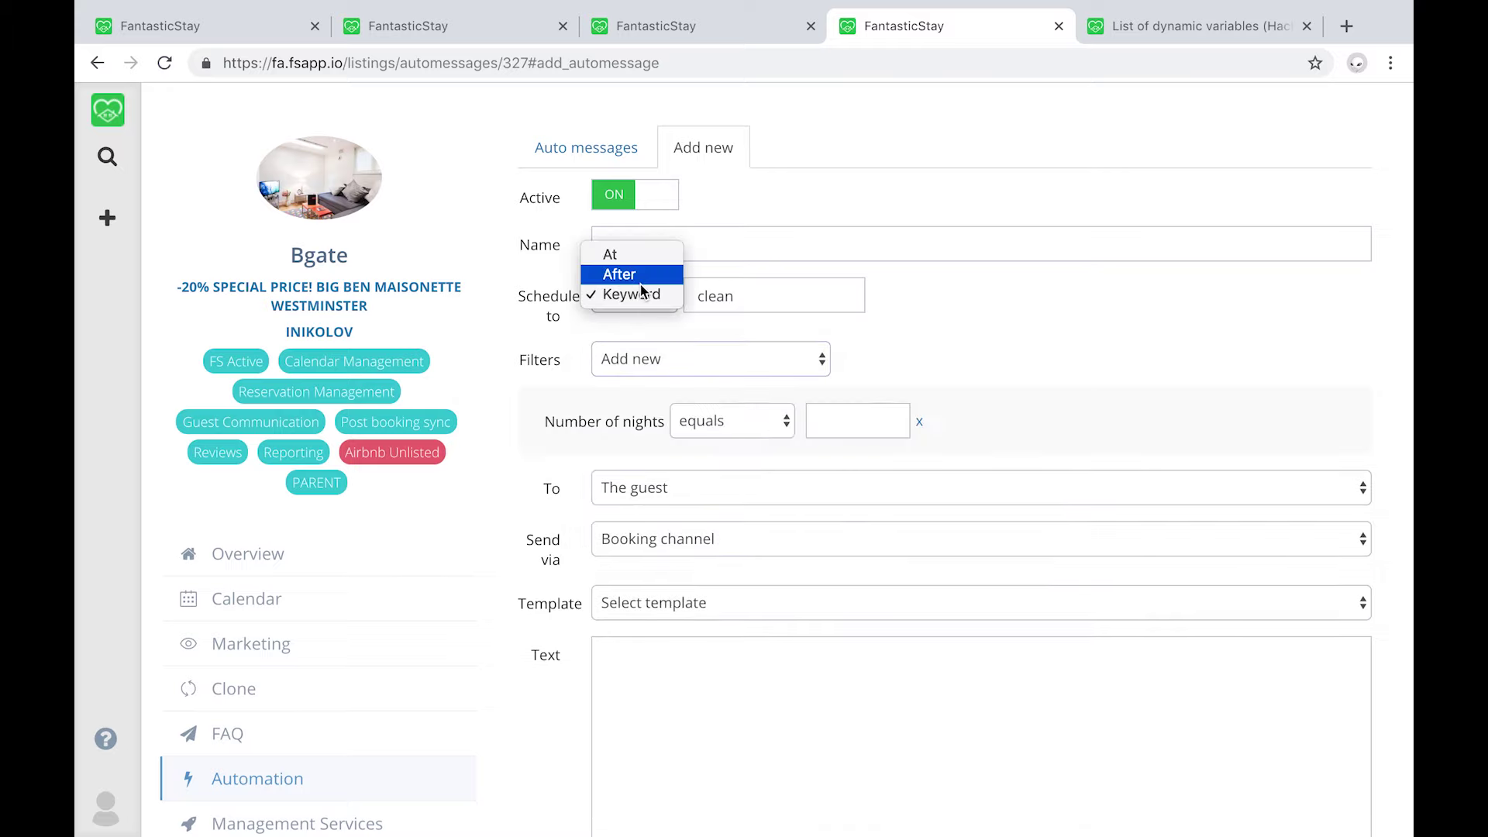
left_click(645, 273)
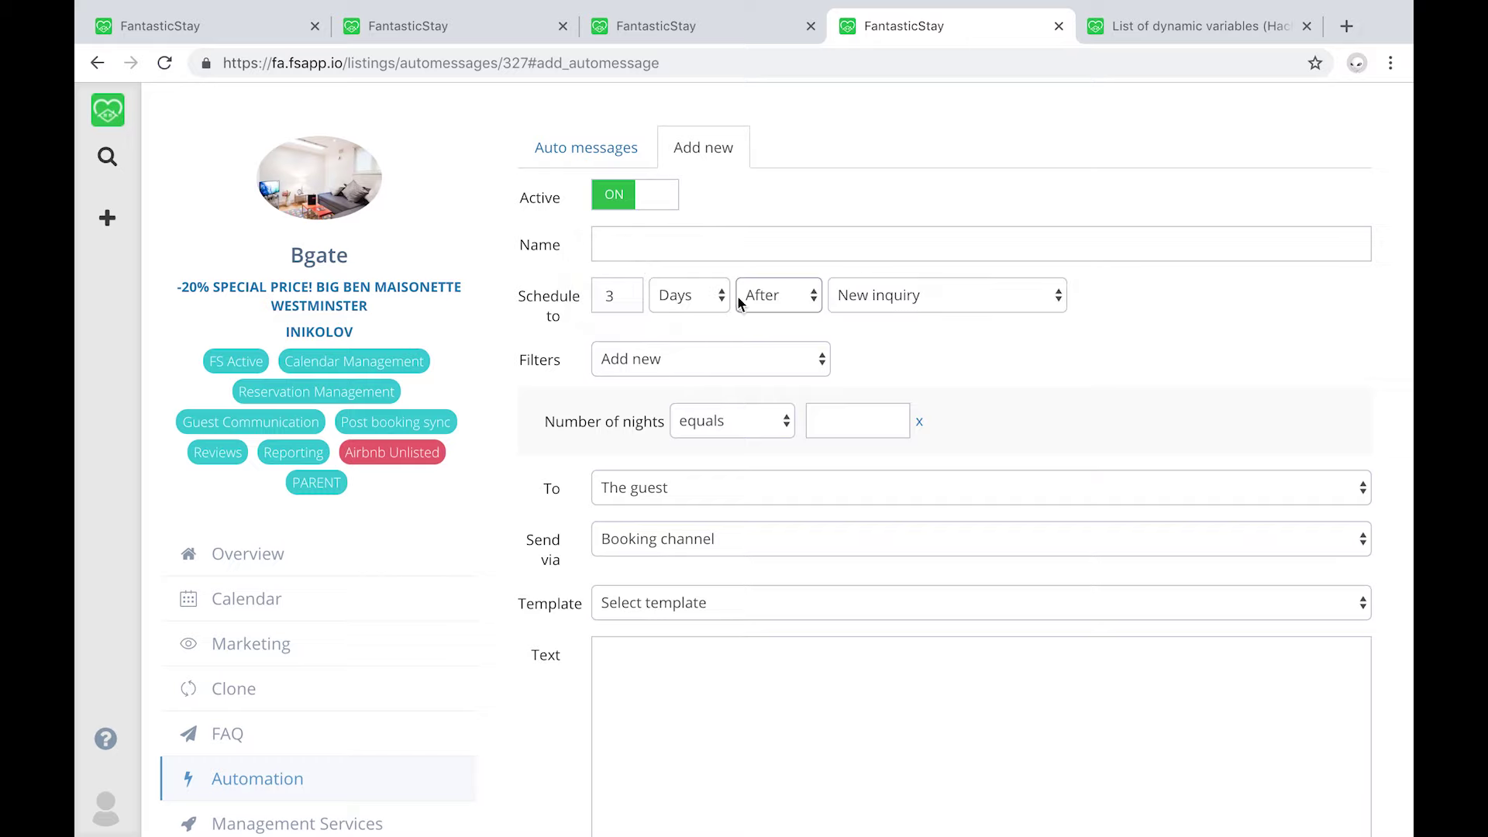
left_click(847, 301)
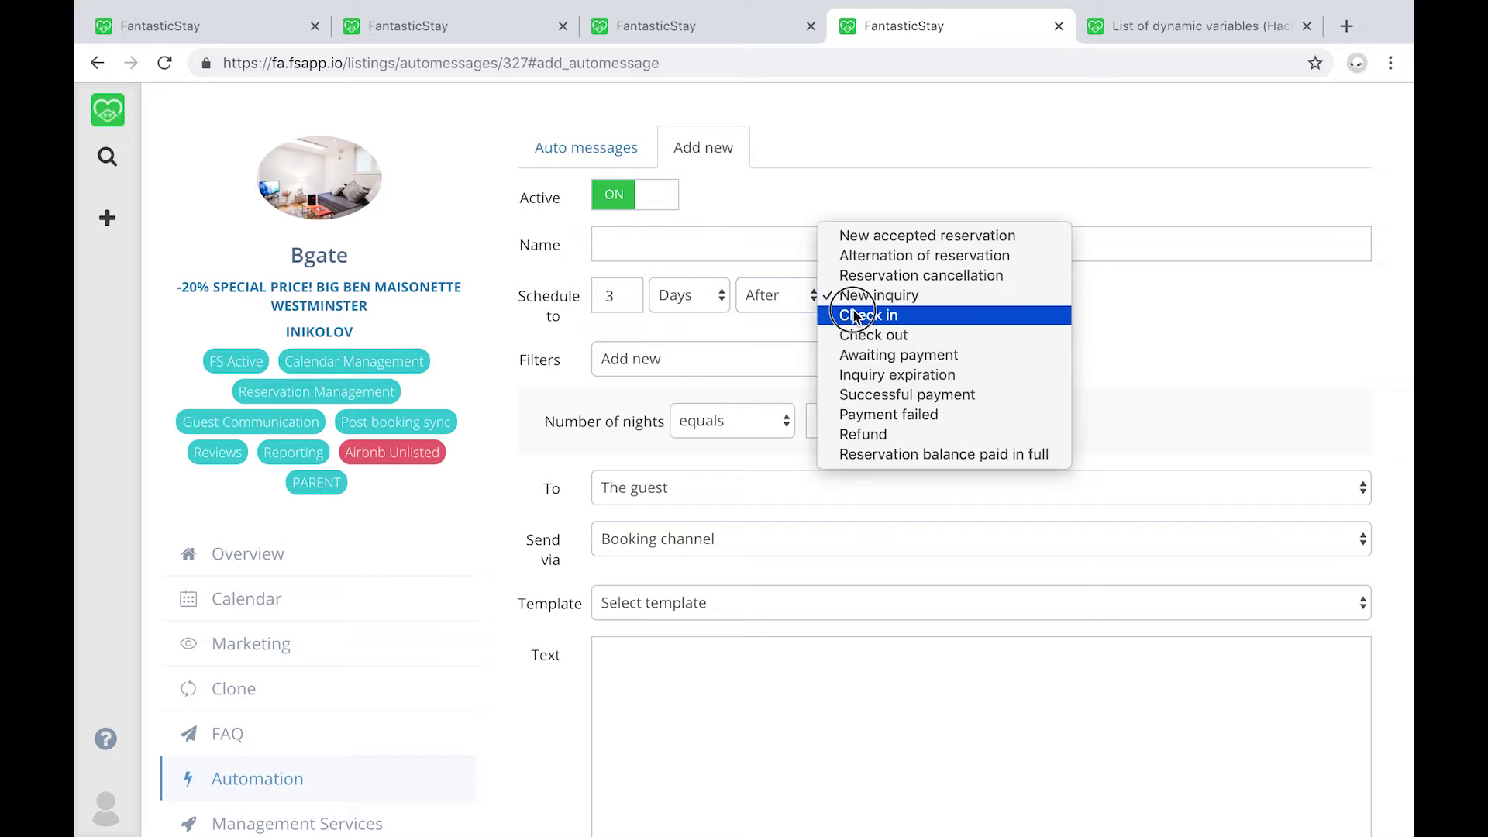
left_click(874, 237)
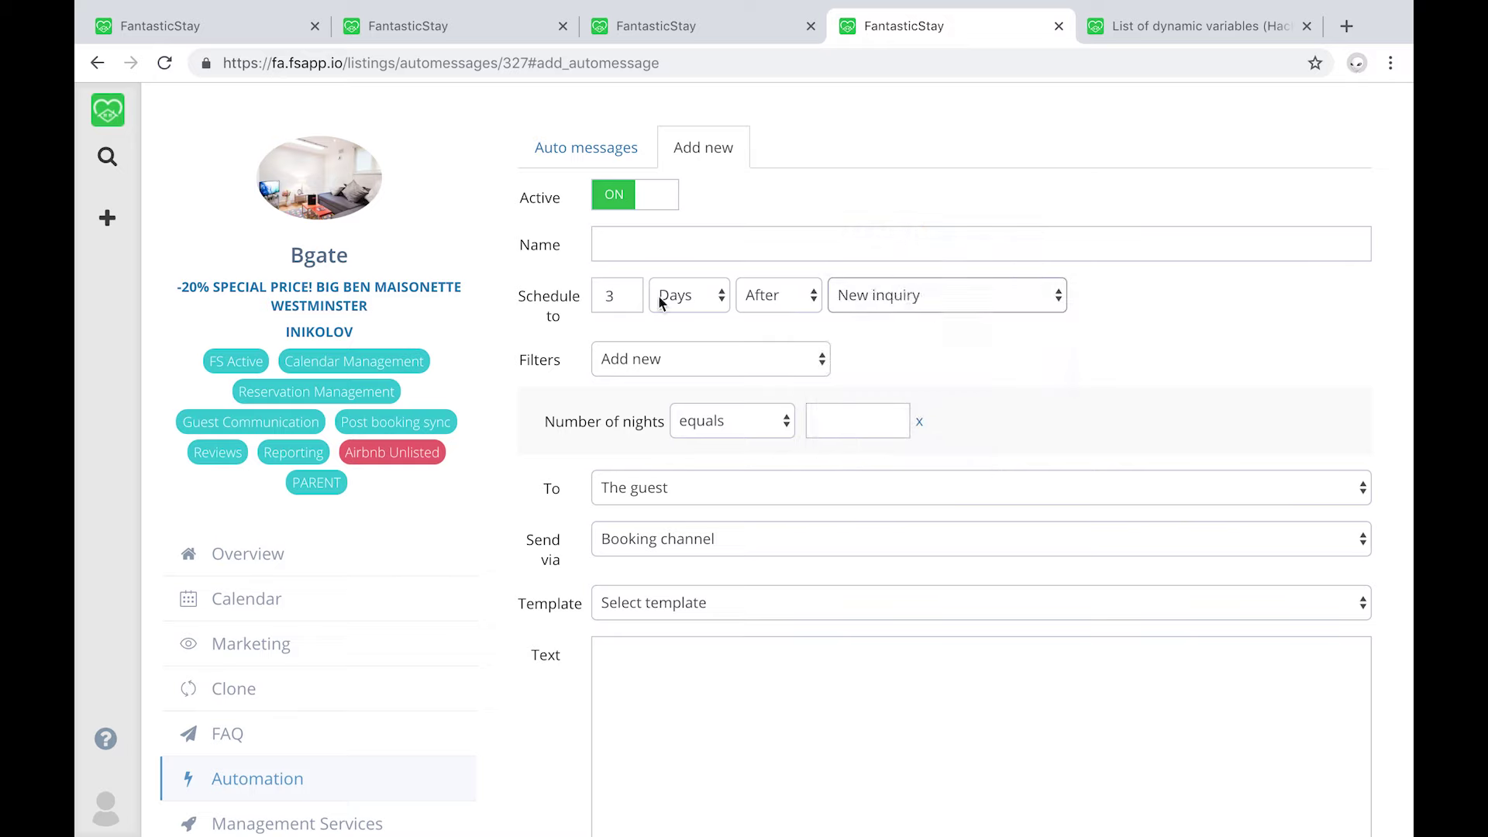
Send the message right At New accepted reservation instead of after a delay
double_click(618, 295)
left_click(690, 298)
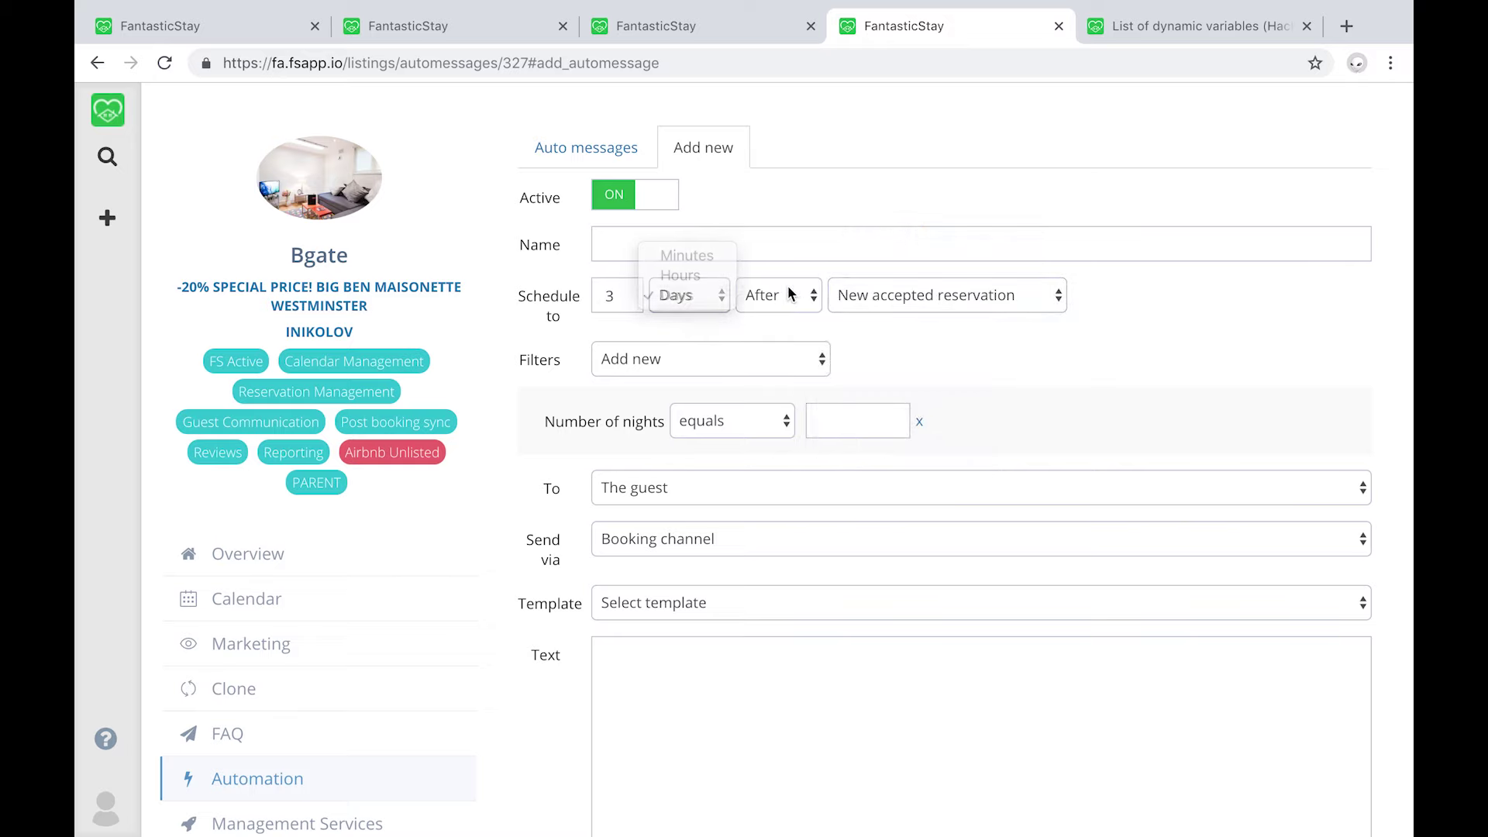
left_click(690, 296)
left_click(779, 296)
left_click(787, 272)
Set the Number of nights filter to 'is more than 7'
left_click(689, 432)
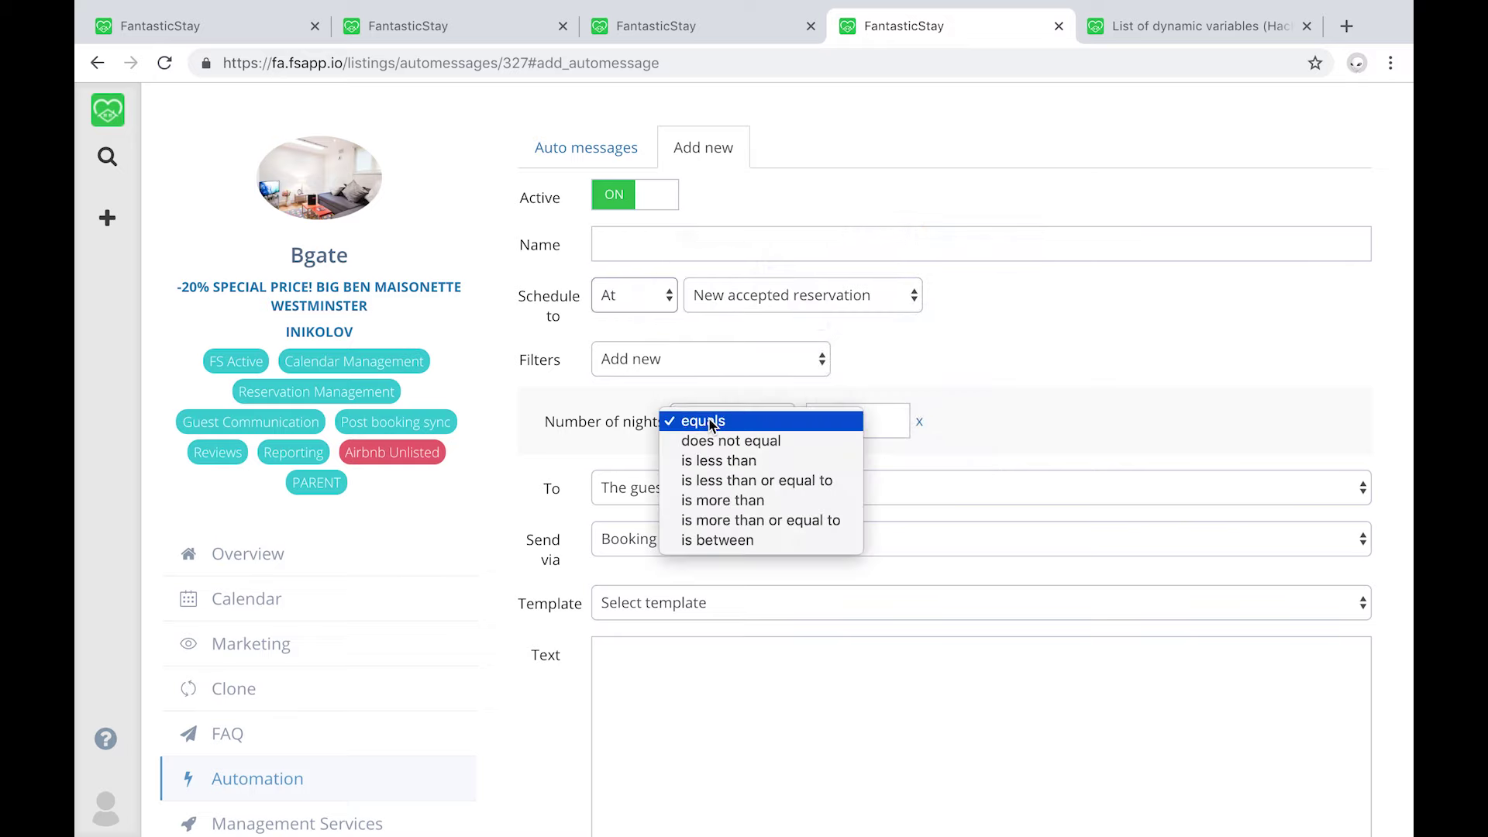
left_click(897, 399)
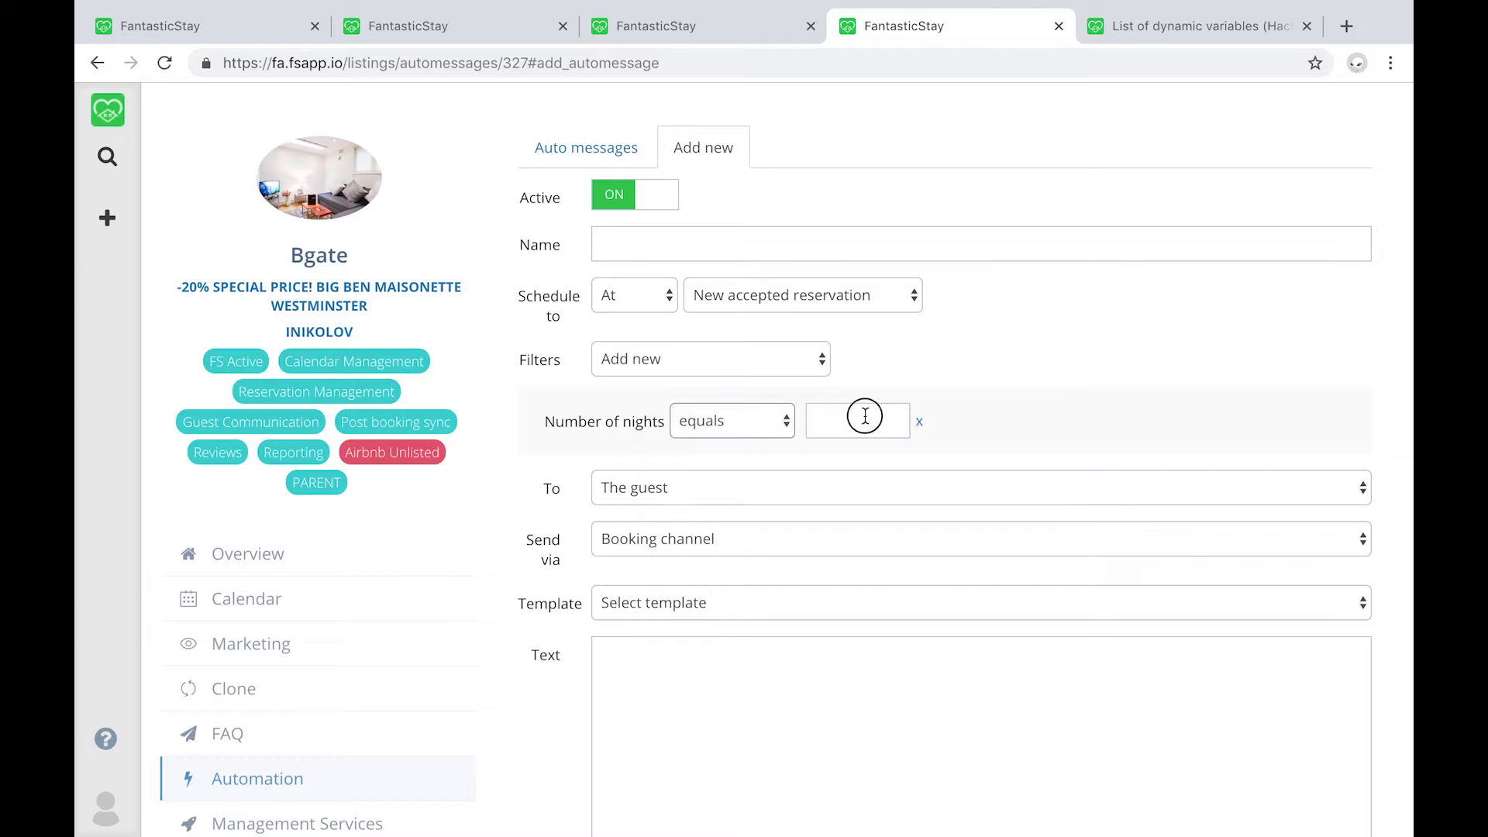
left_click(865, 416)
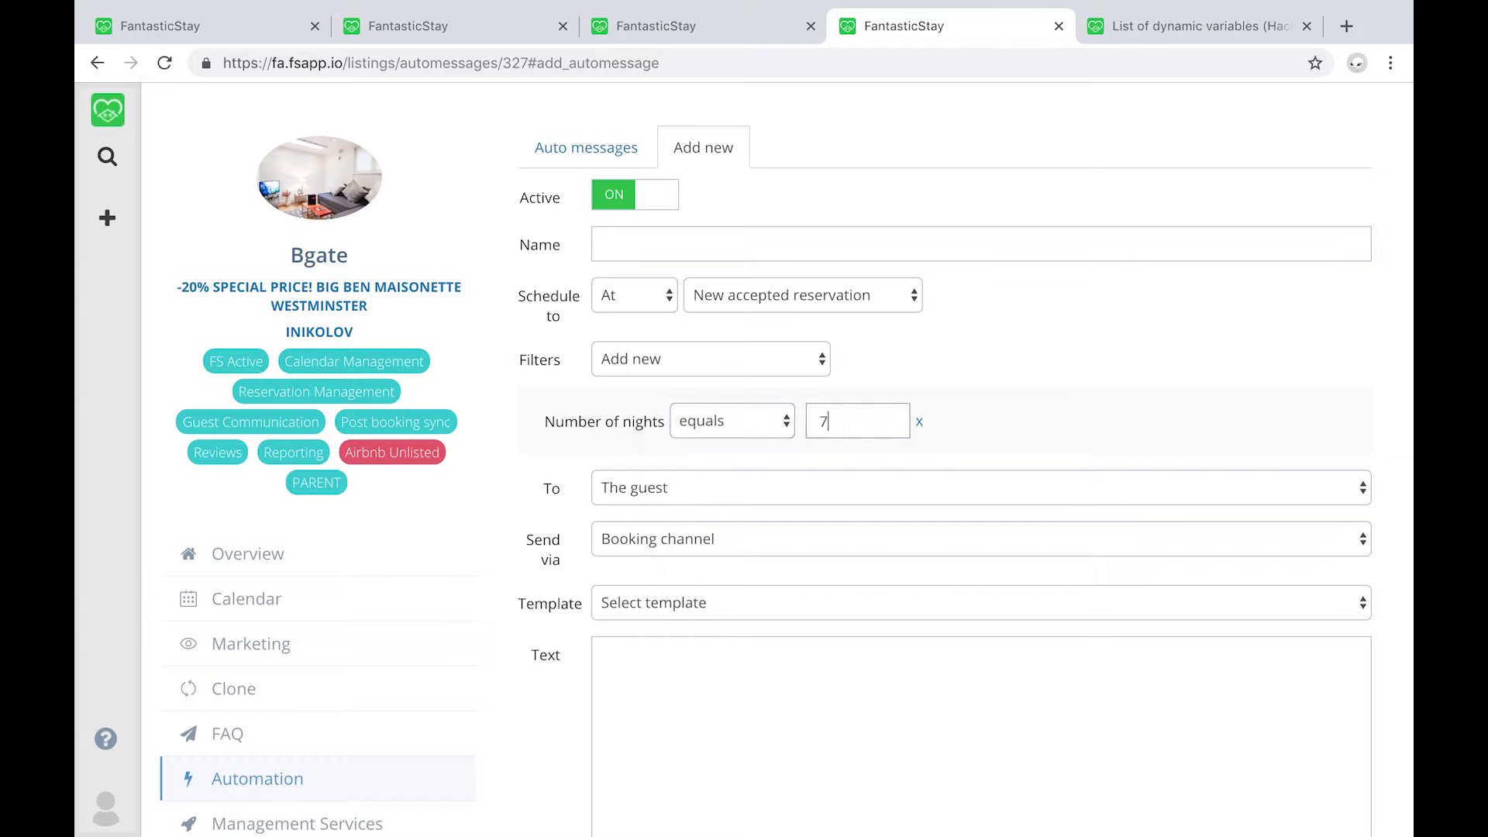
left_click(787, 419)
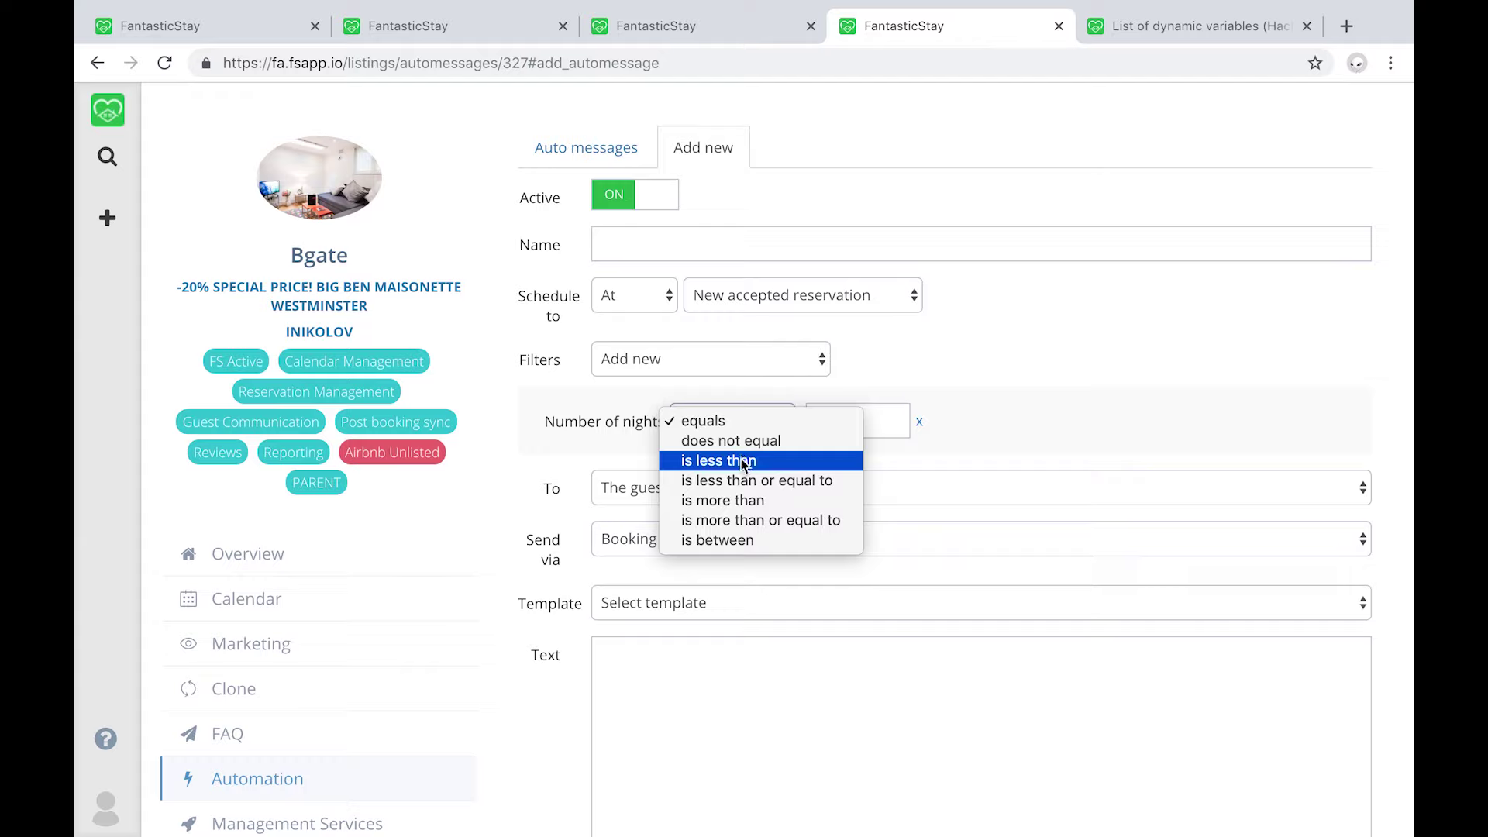
left_click(736, 504)
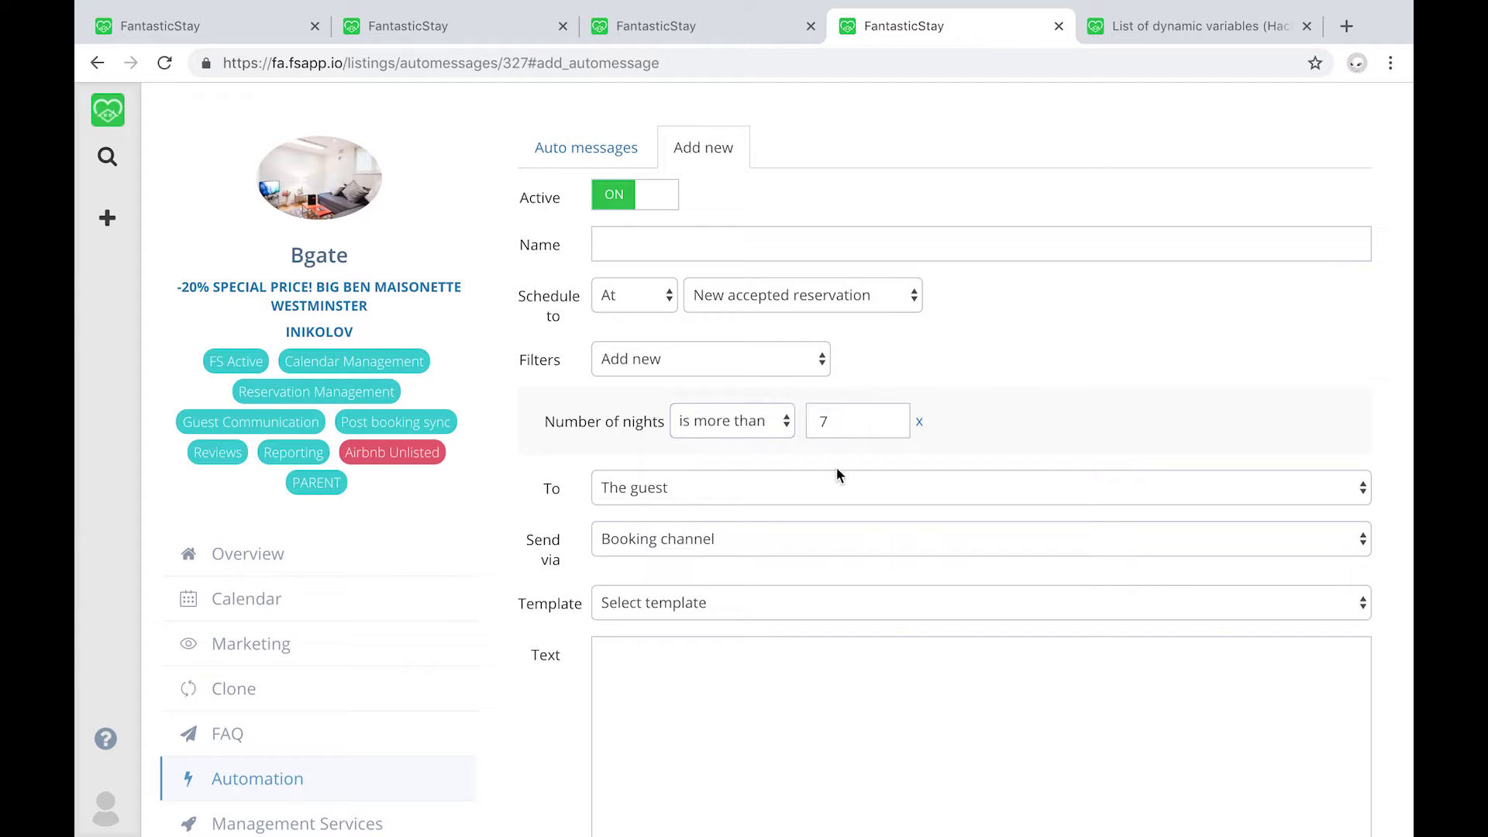
scroll(835, 469, "down", 3)
Try addressing the message to Someone with an e-mail recipient and subject
left_click(756, 356)
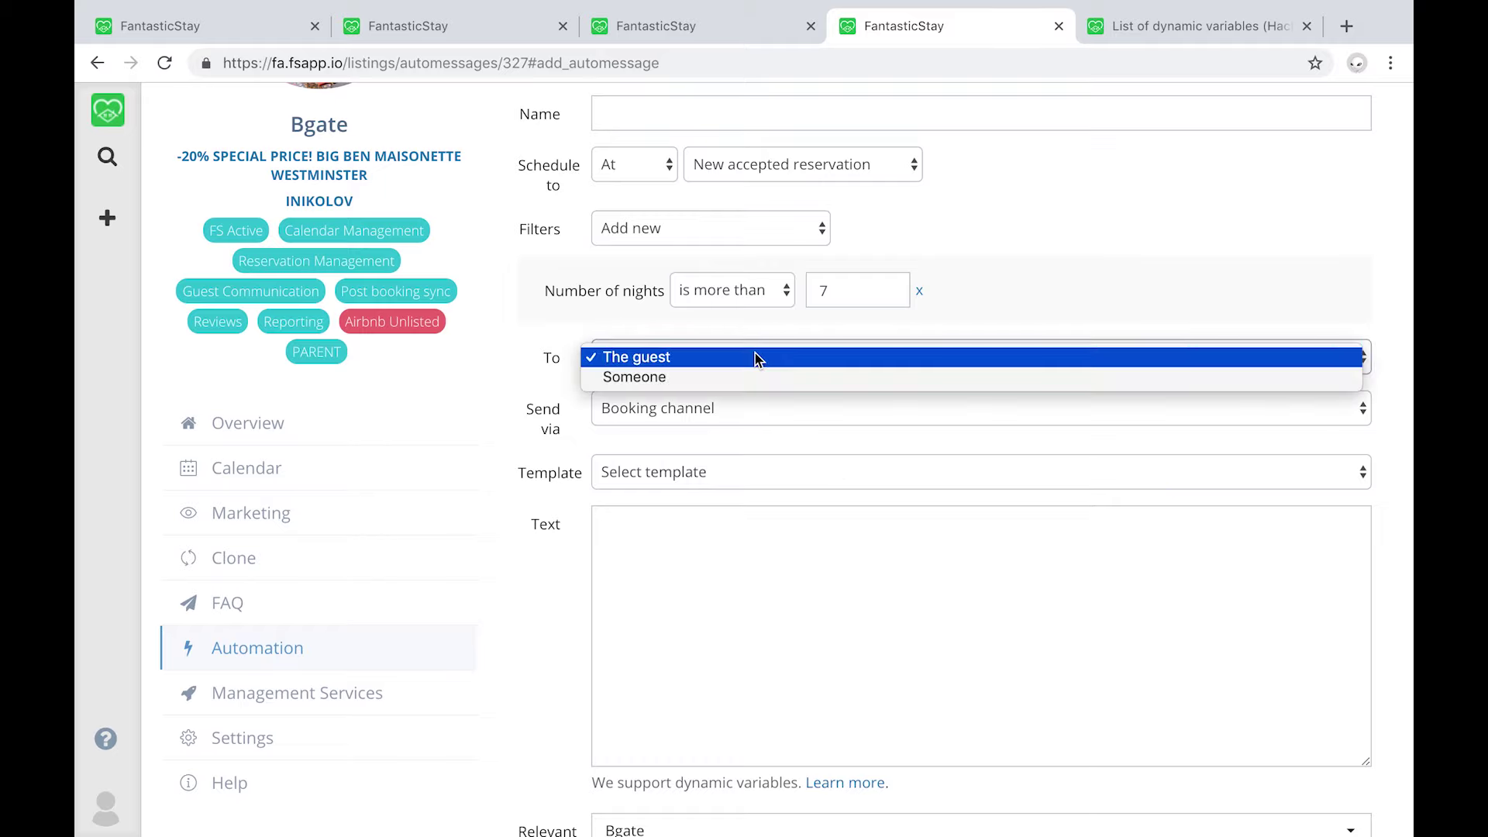
left_click(749, 358)
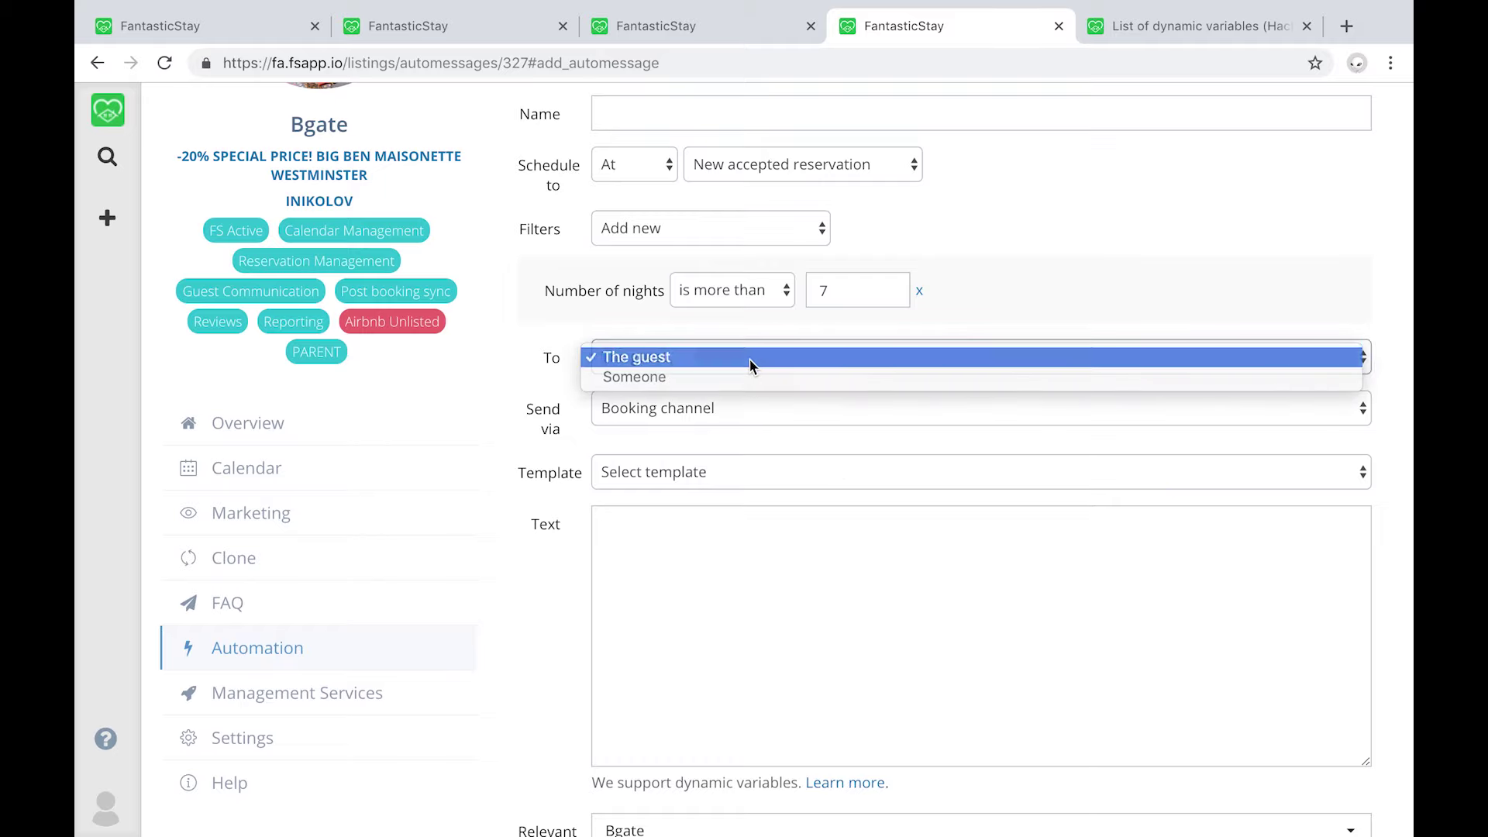
left_click(744, 378)
left_click(674, 408)
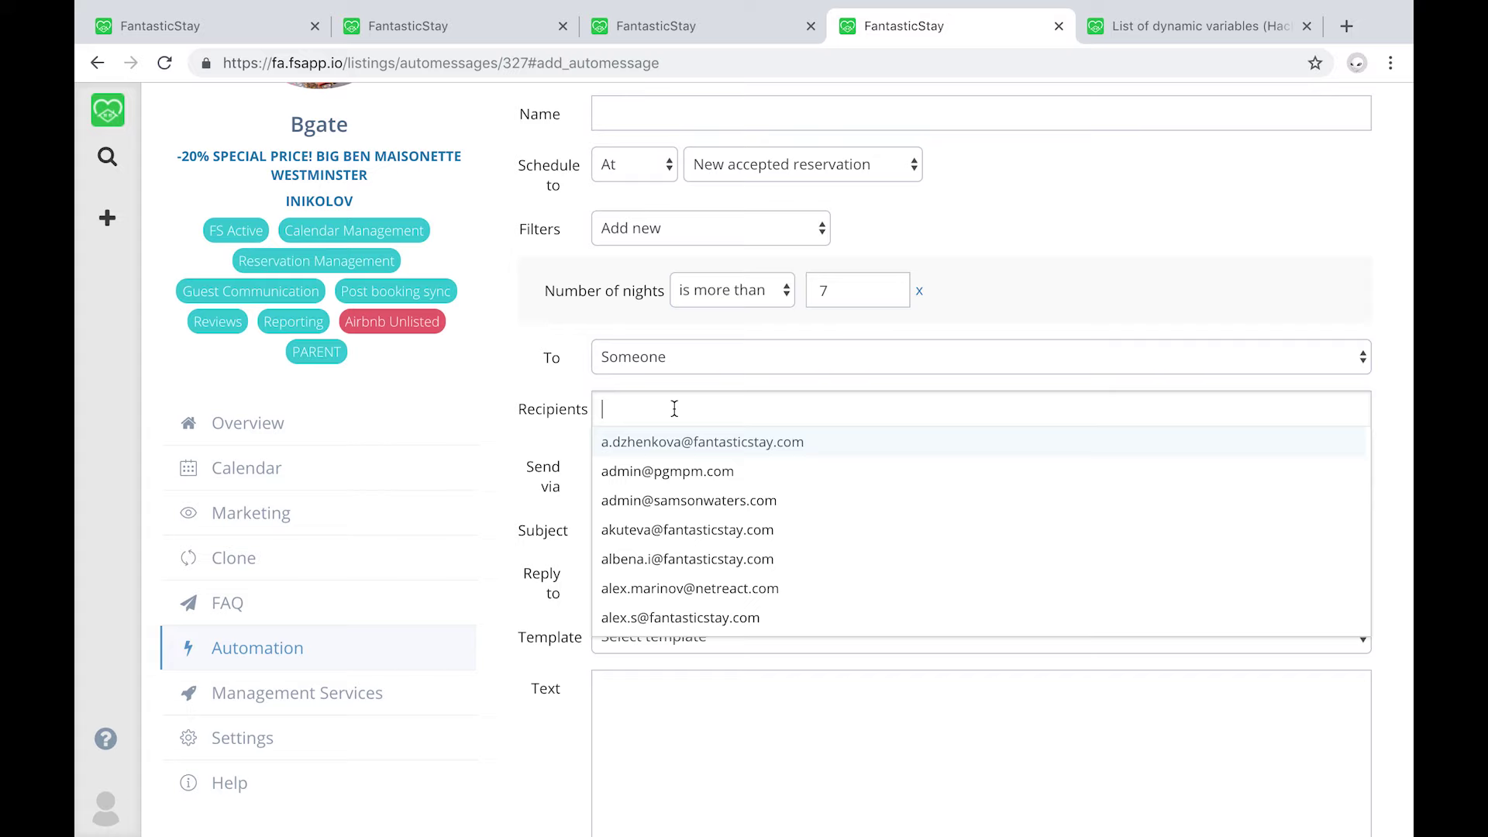
left_click(548, 435)
scroll(604, 492, "down", 1)
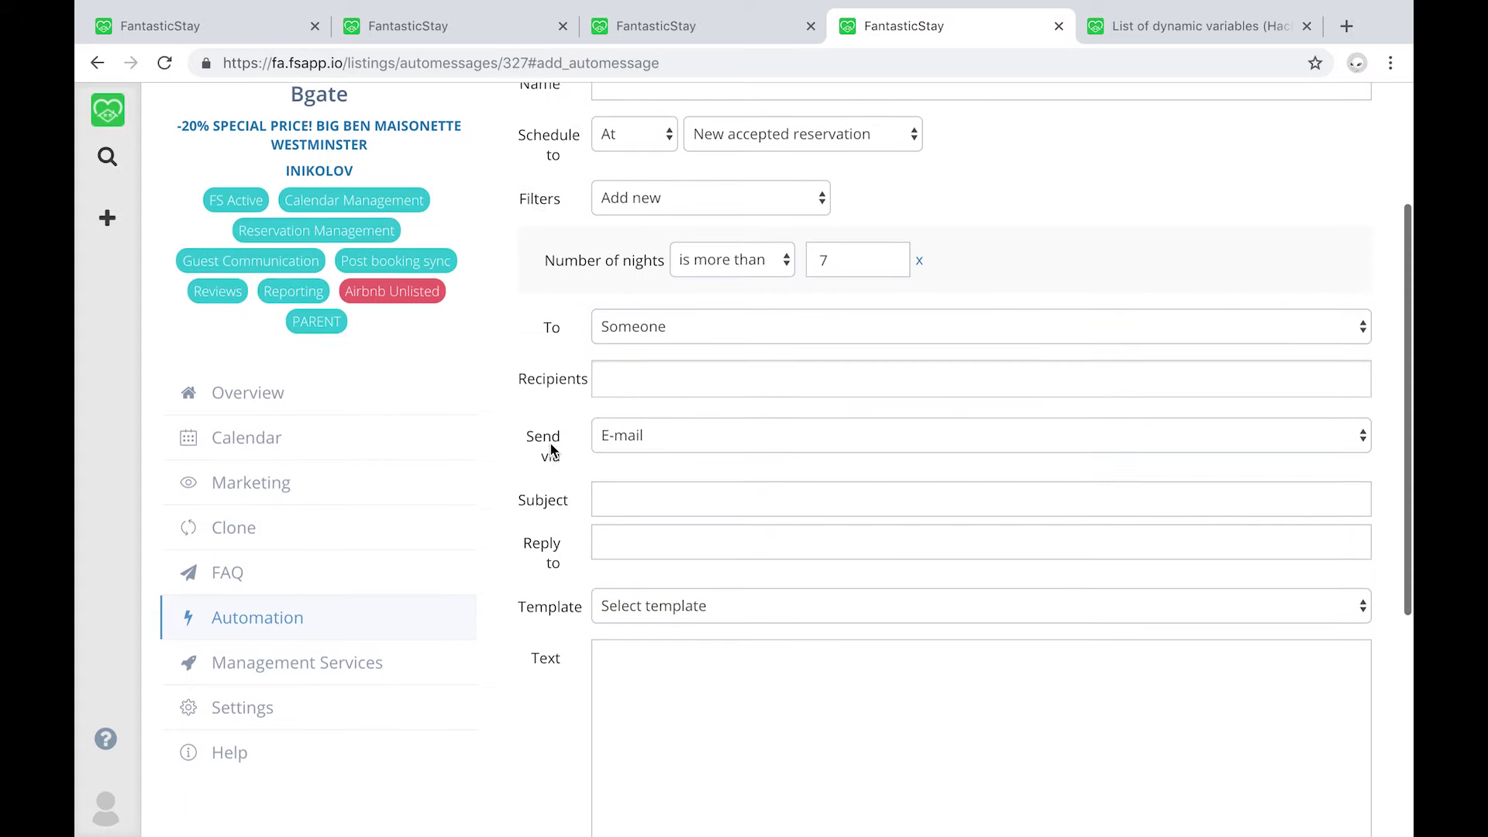
left_click(603, 491)
scroll(605, 466, "up", 3)
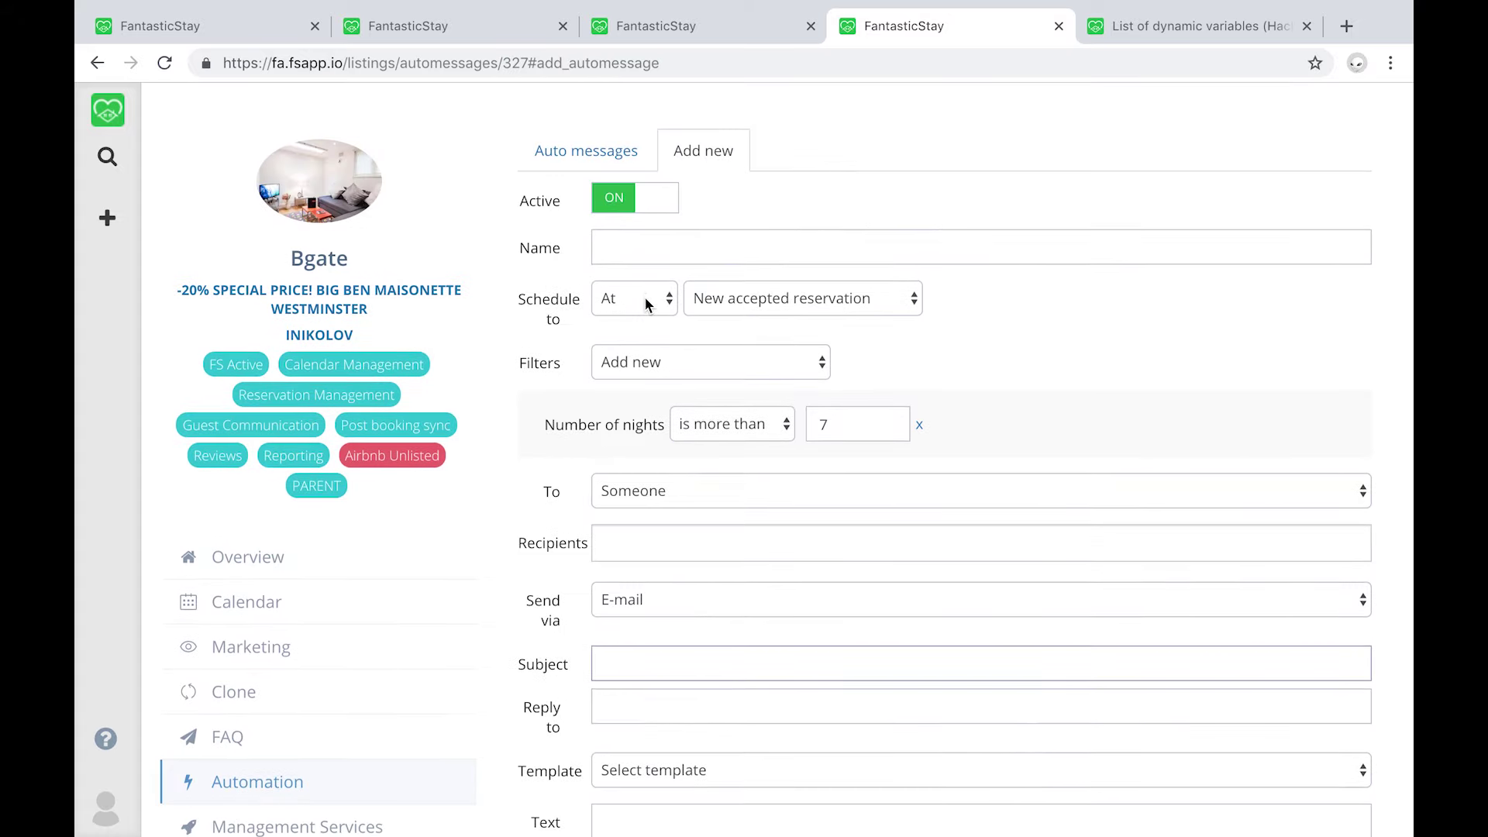
Change the trigger event to Reservation cancellation
left_click(723, 304)
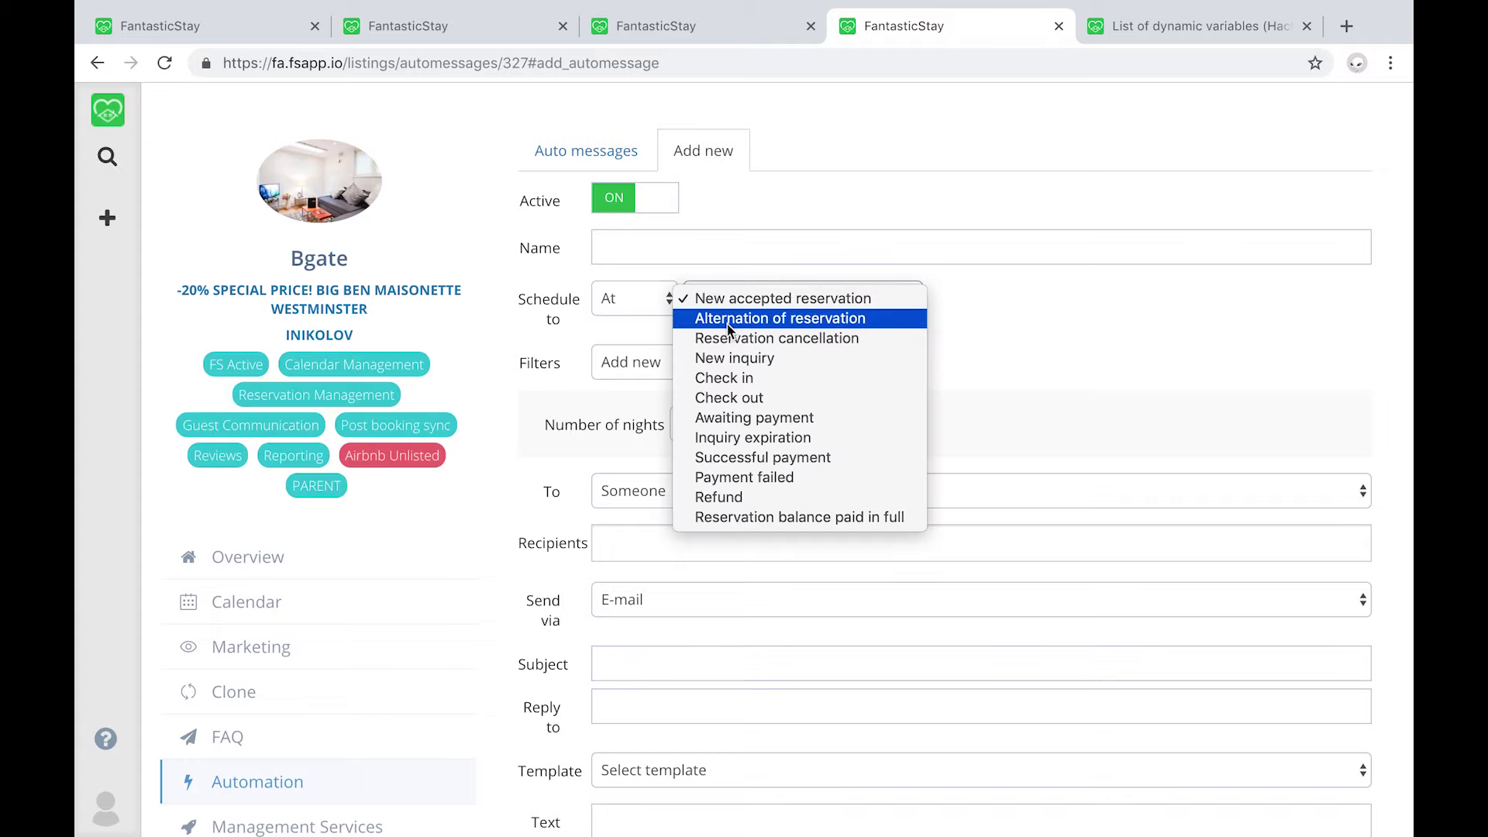
left_click(729, 345)
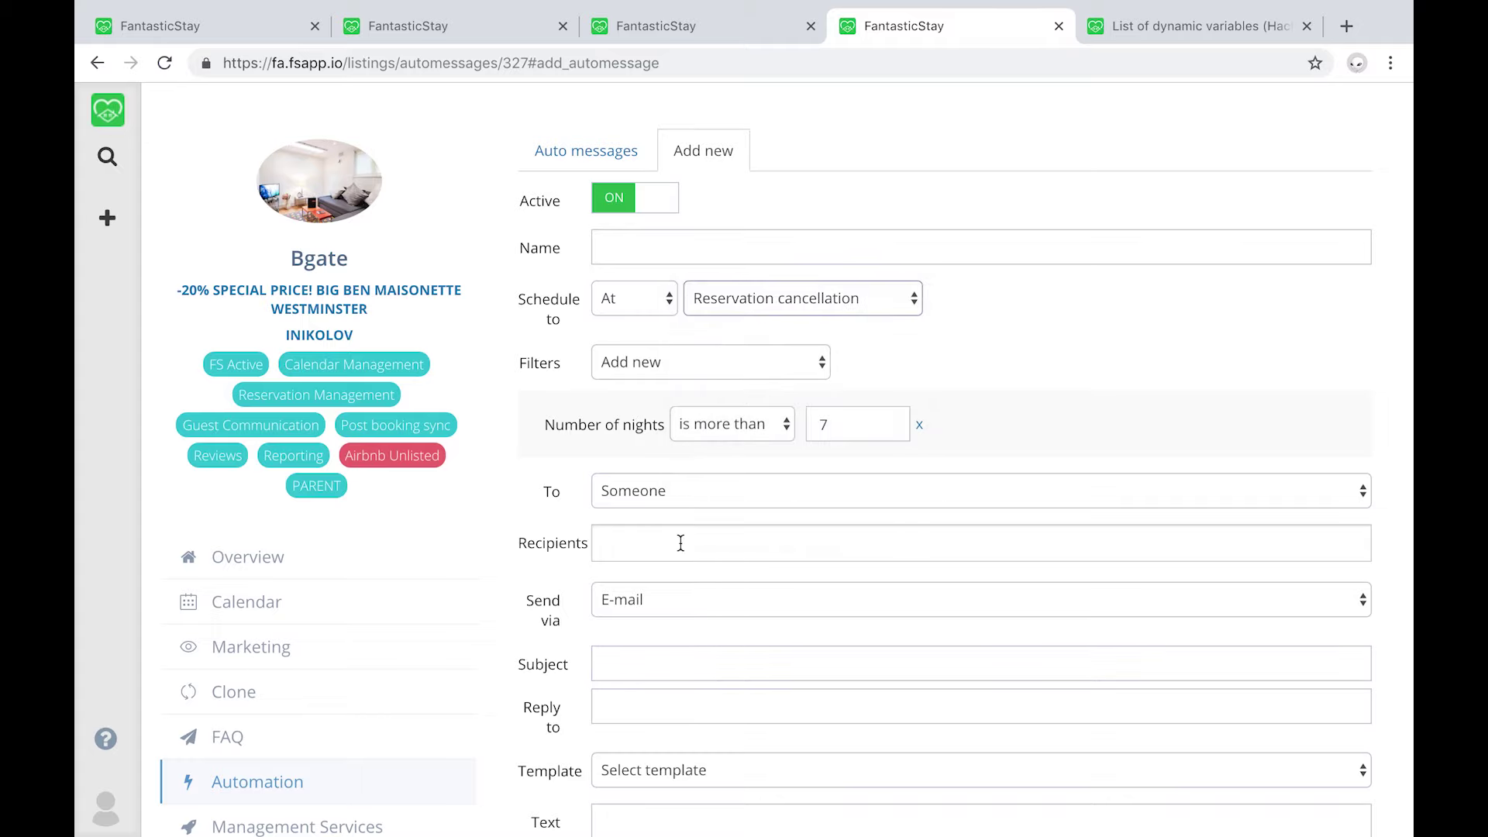
scroll(680, 543, "down", 3)
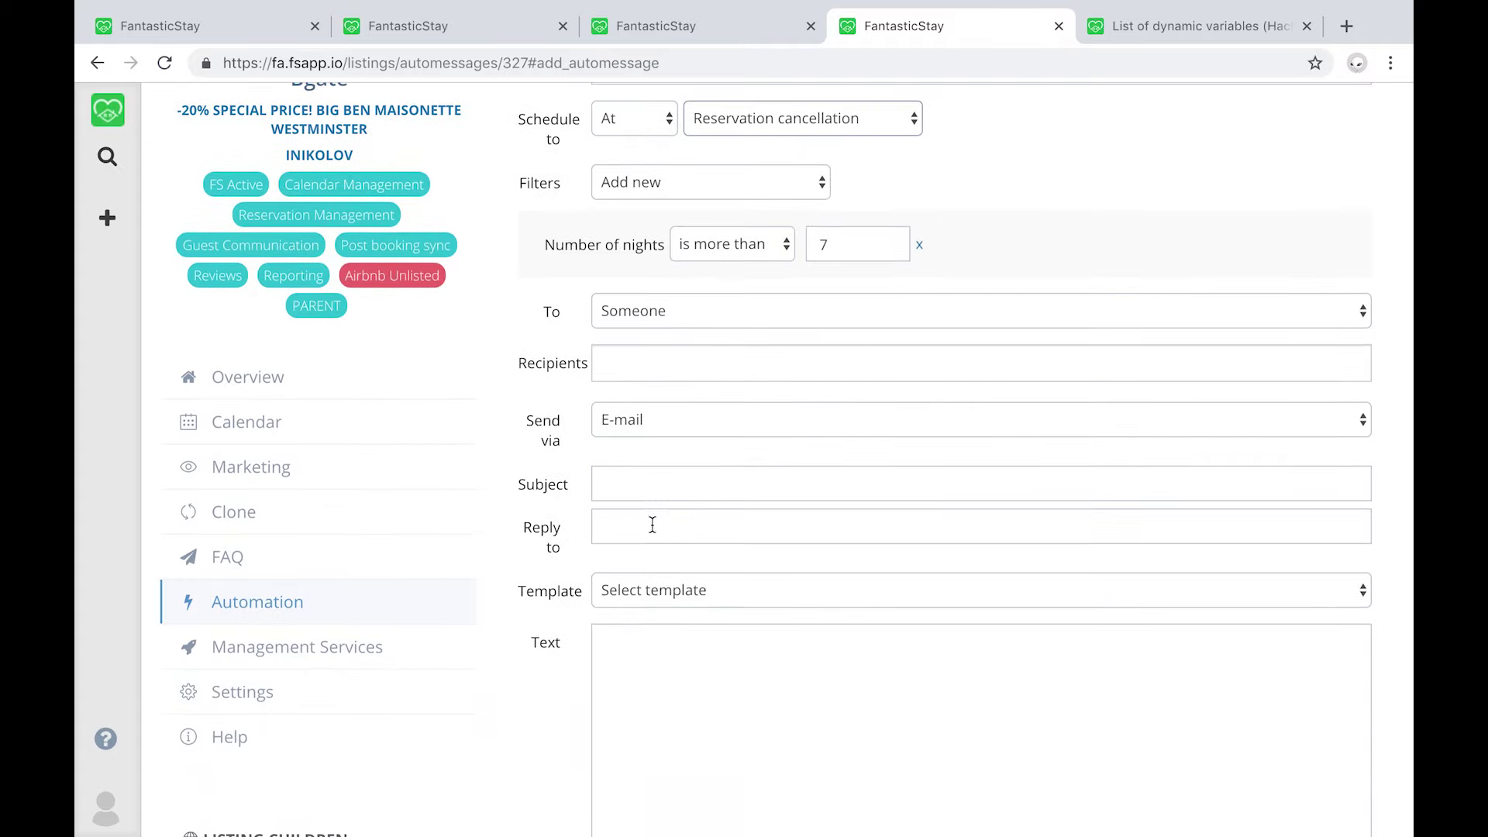
After briefly trying SMS, send the message to The guest via Booking Channel
left_click(650, 424)
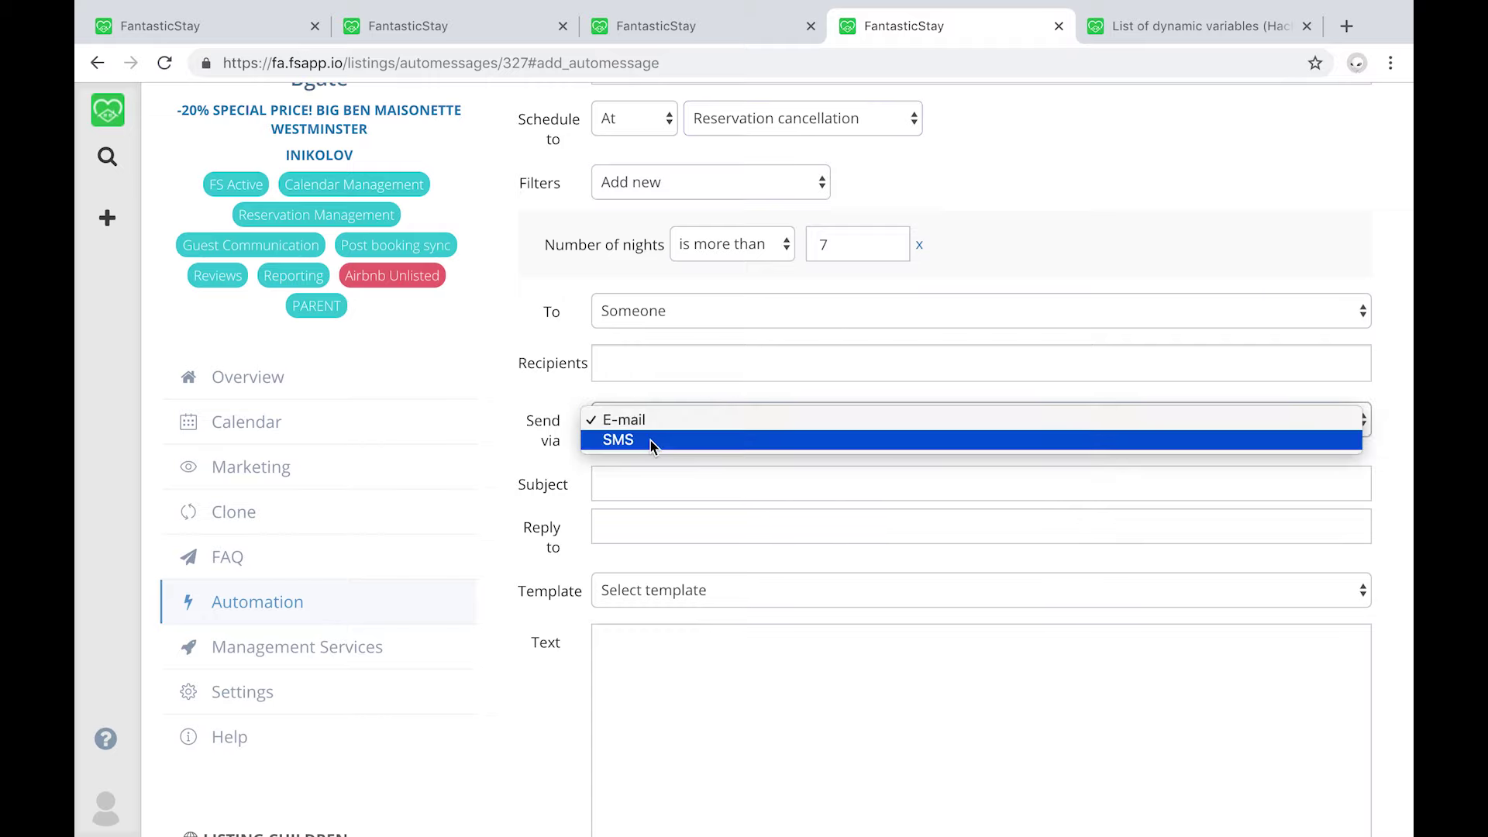
left_click(649, 441)
left_click(637, 308)
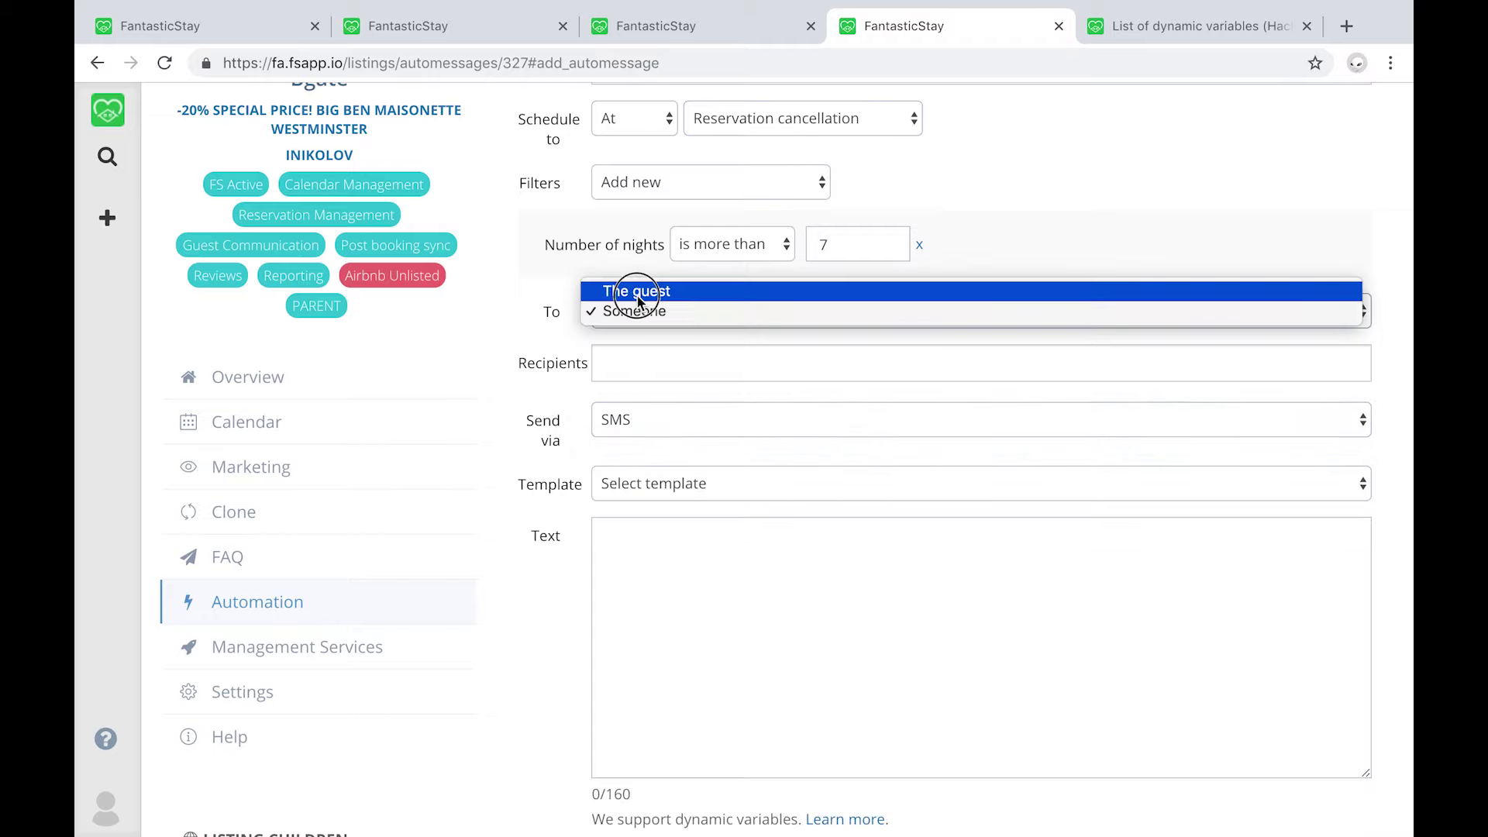
left_click(637, 291)
left_click(635, 370)
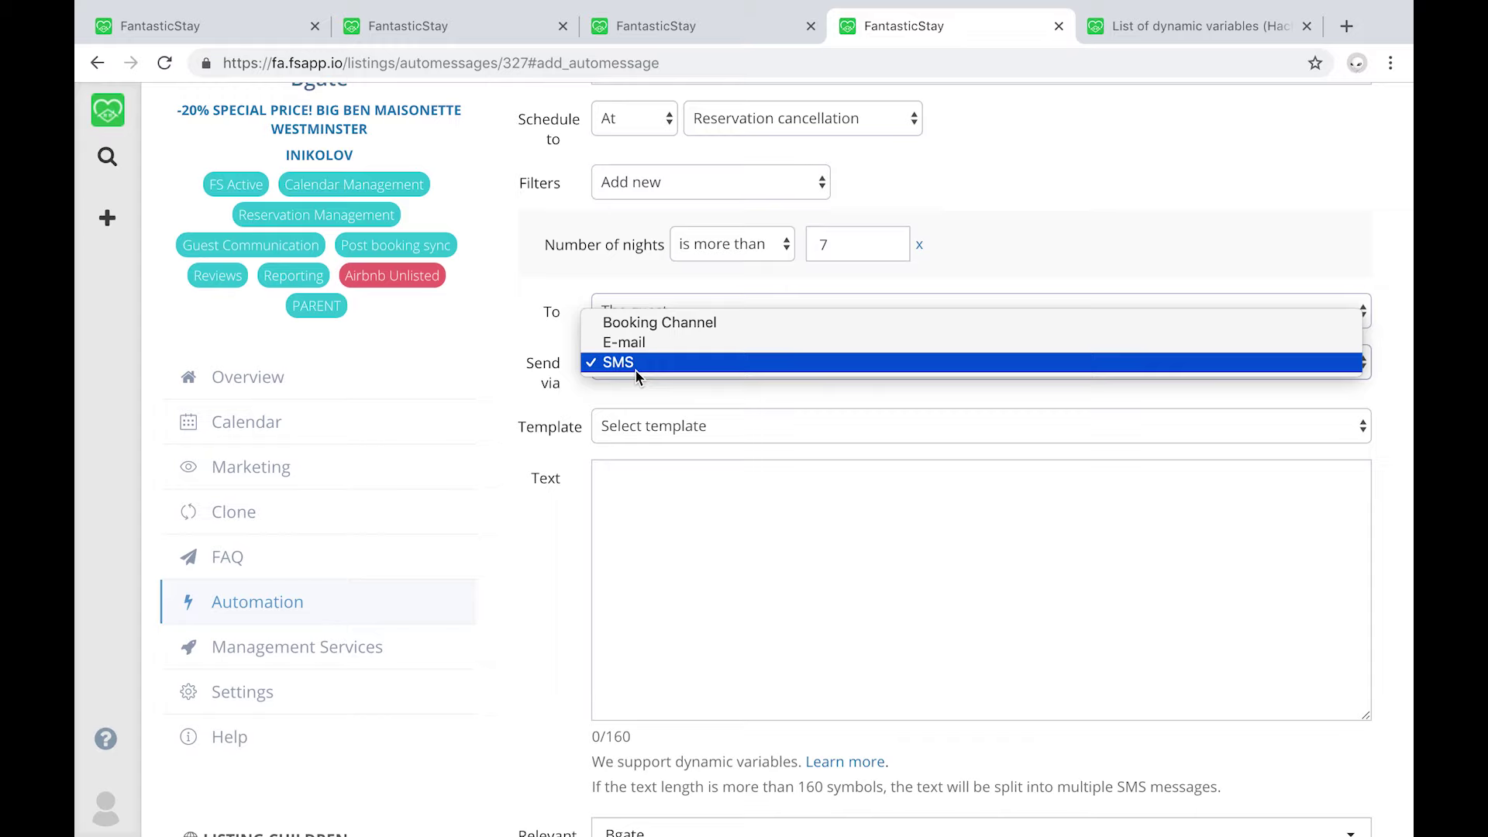
left_click(650, 322)
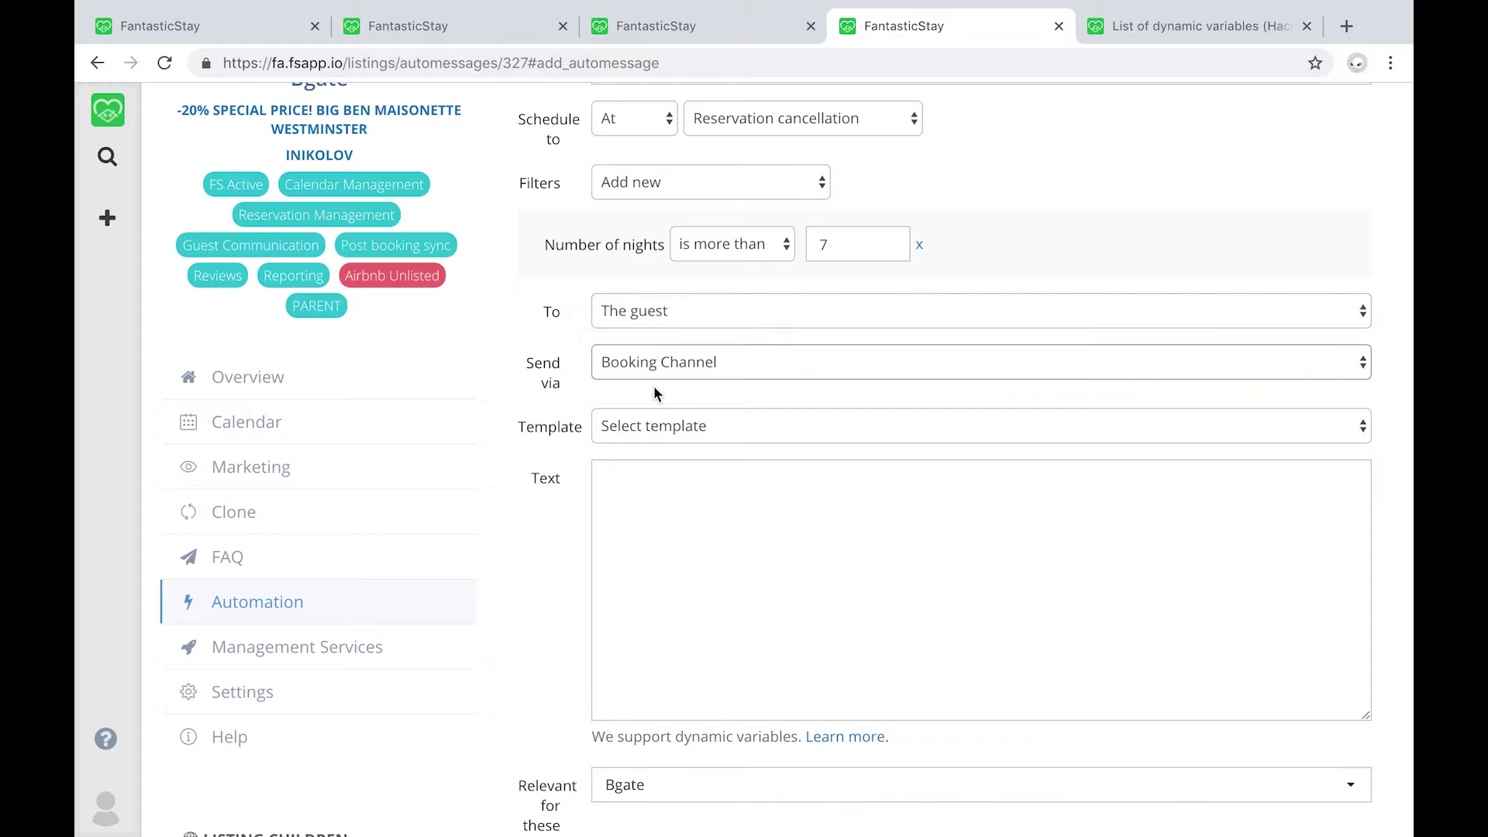
left_click(672, 429)
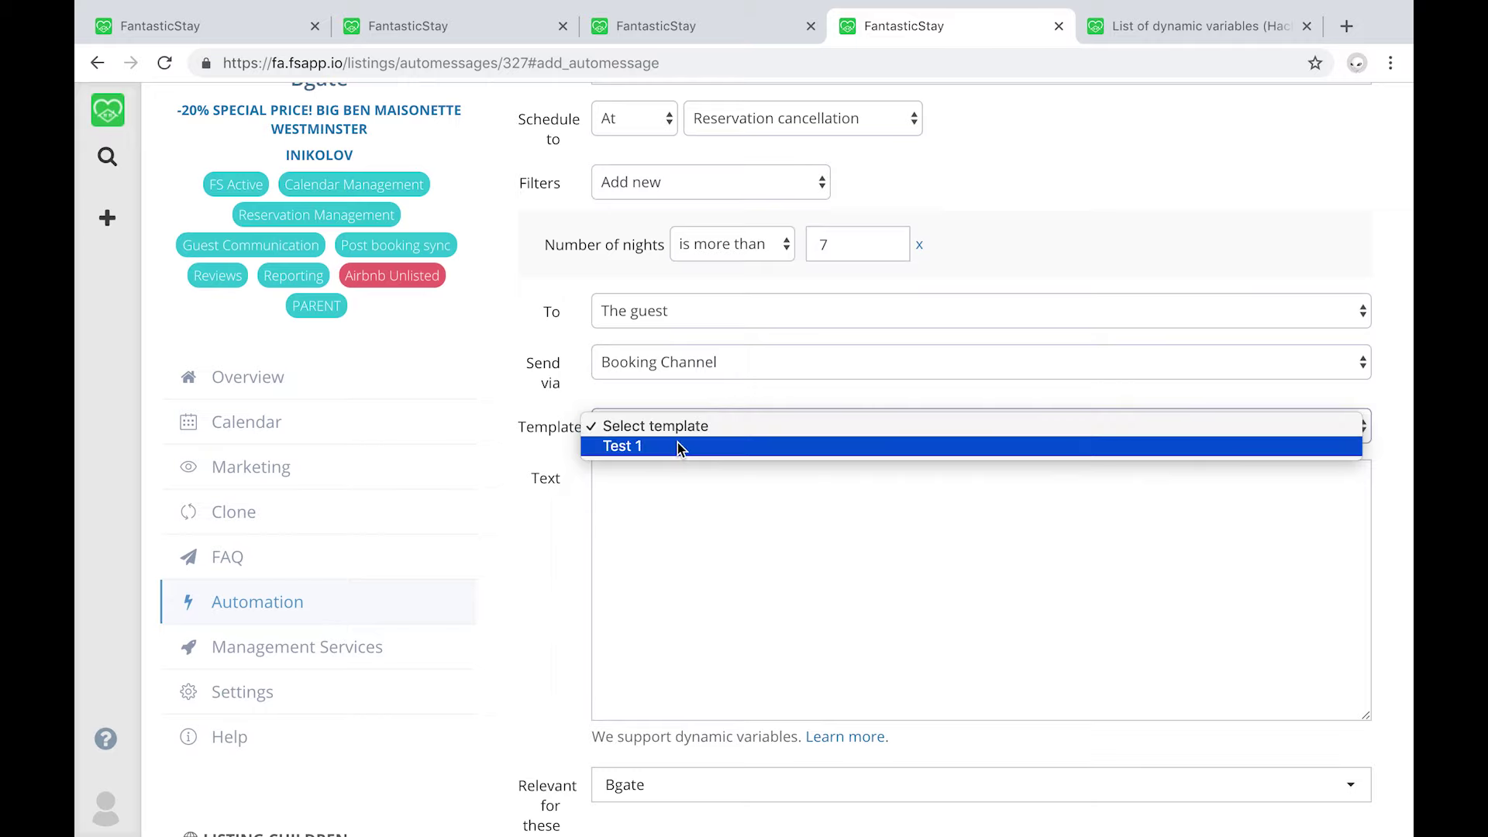
Close the template list and keep 'Relevant for these listings' limited to Bgate
left_click(672, 531)
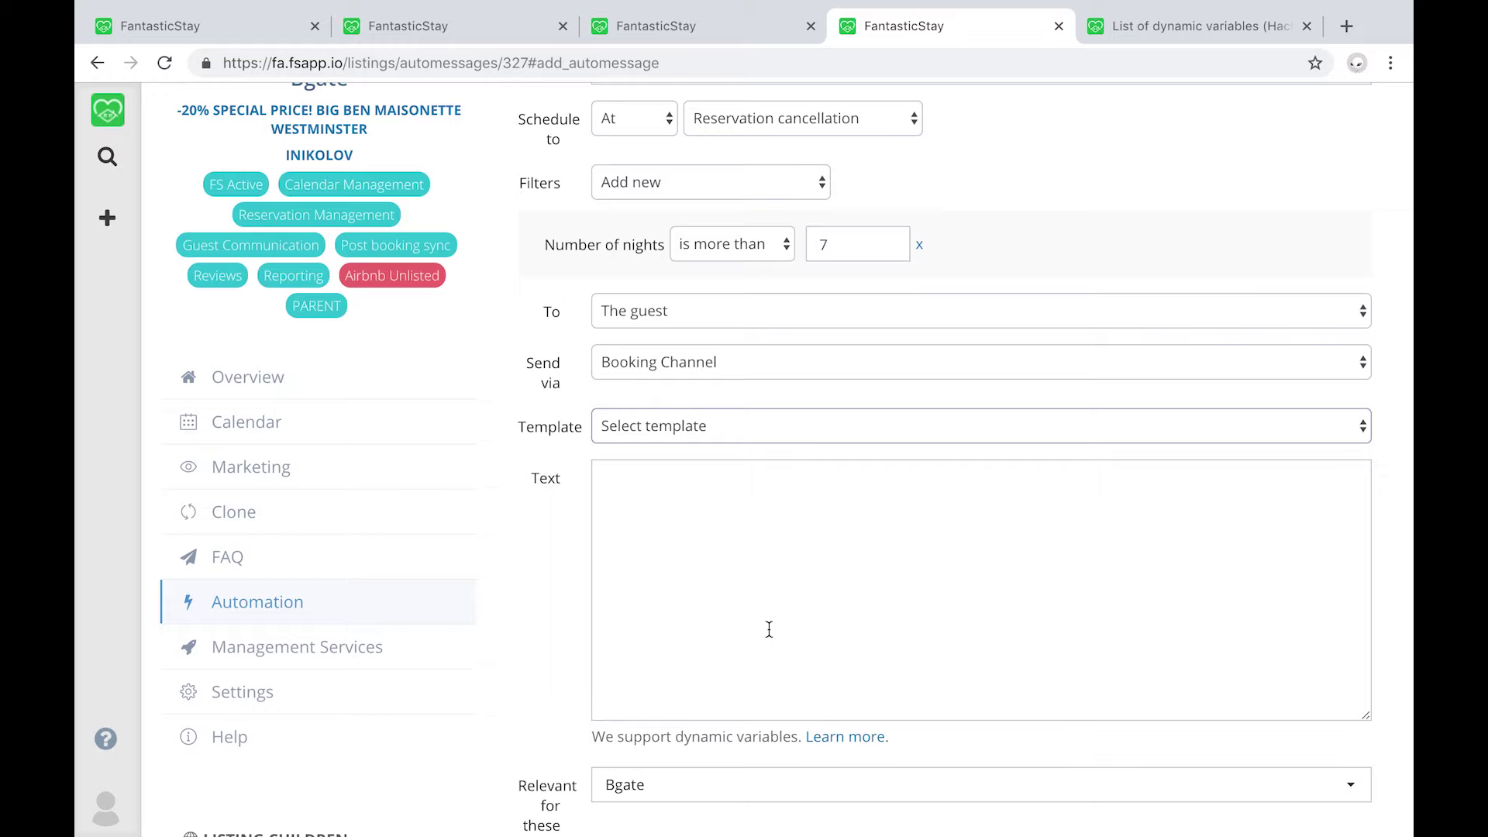
scroll(769, 629, "down", 2)
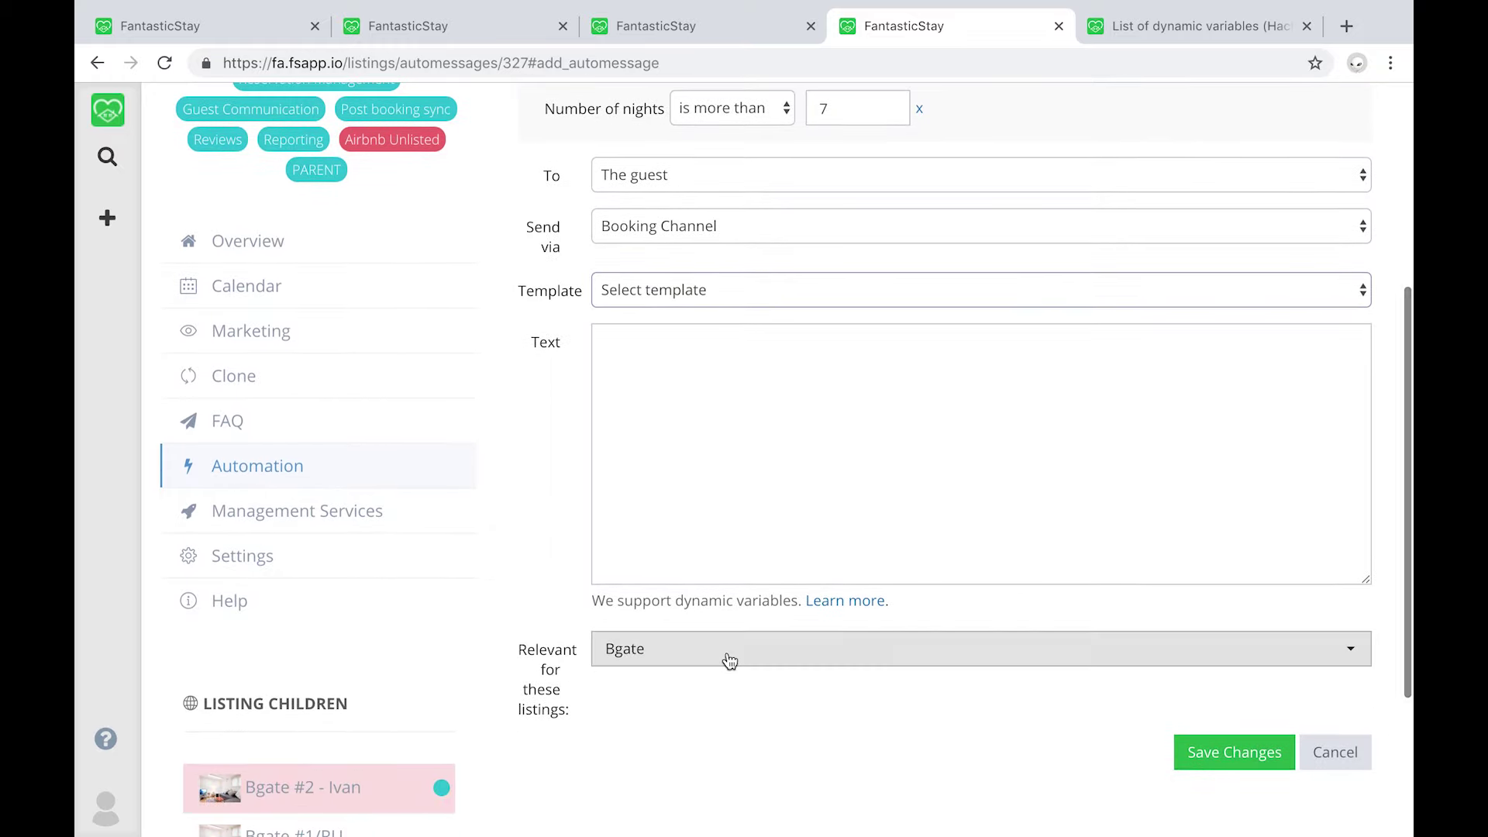
left_click(729, 658)
scroll(724, 625, "down", 3)
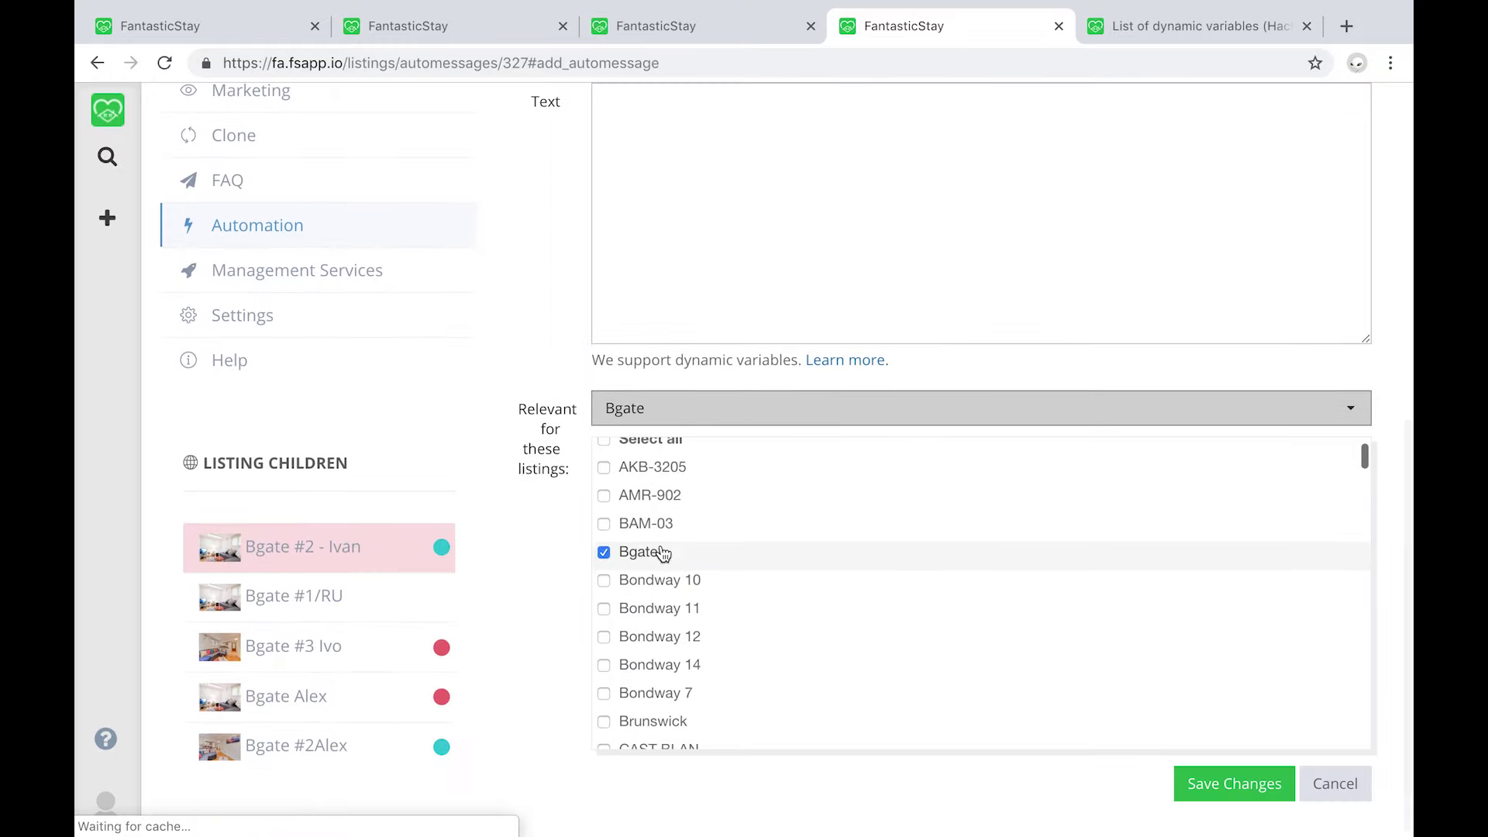
scroll(663, 552, "down", 10)
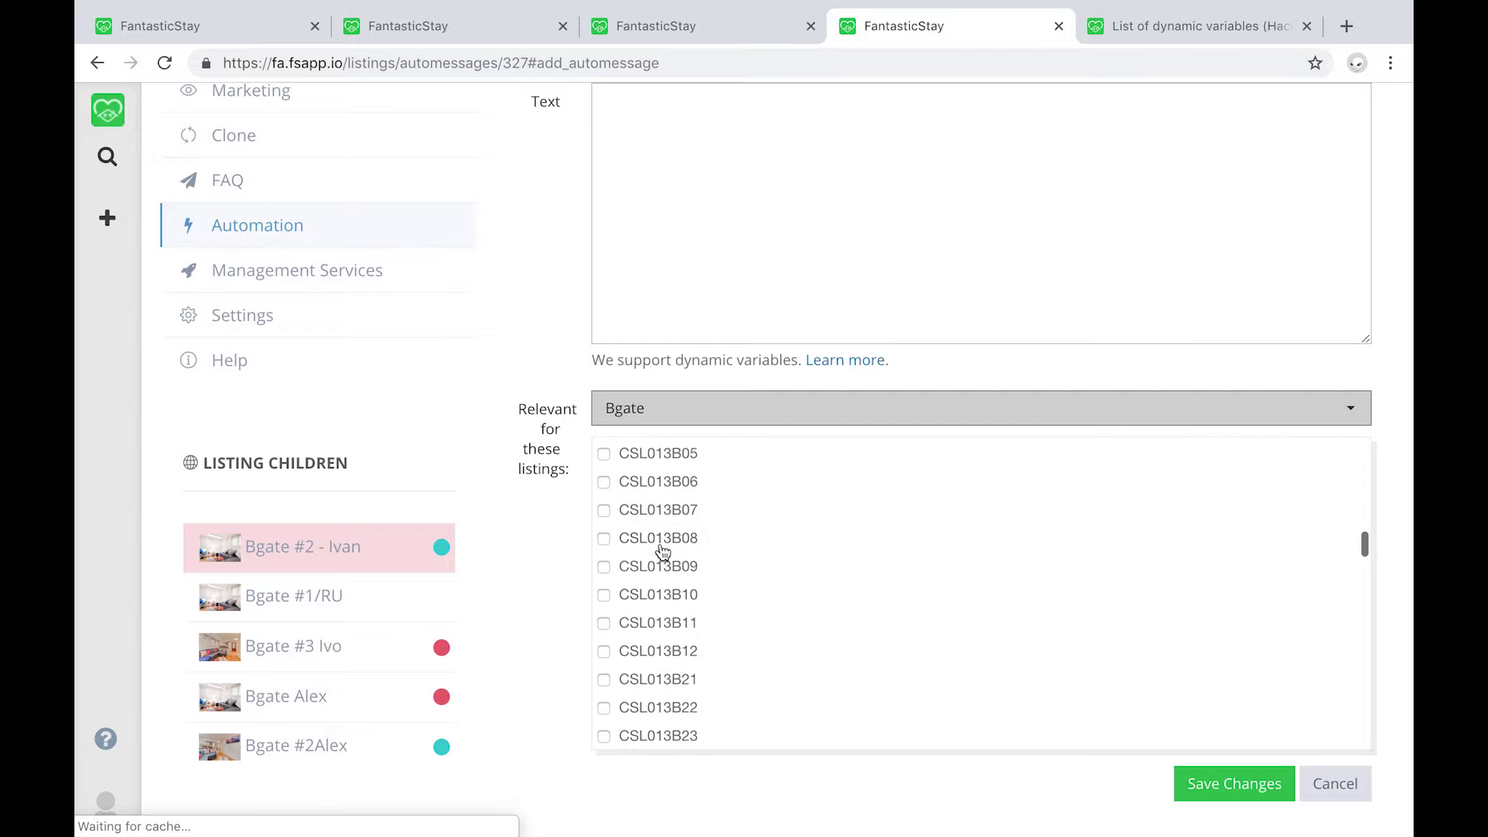
scroll(663, 552, "up", 12)
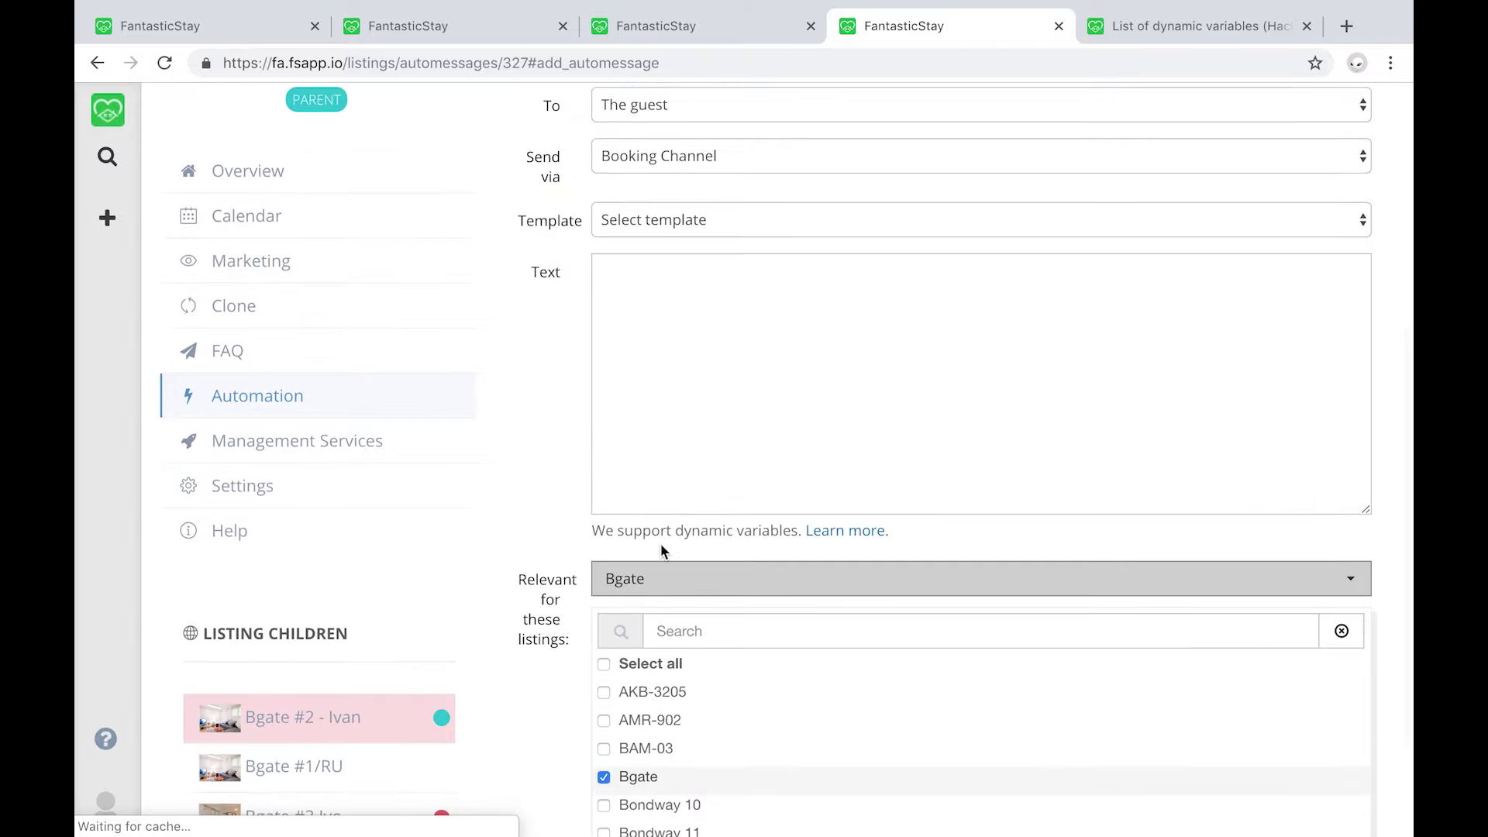
left_click(664, 583)
scroll(654, 475, "up", 3)
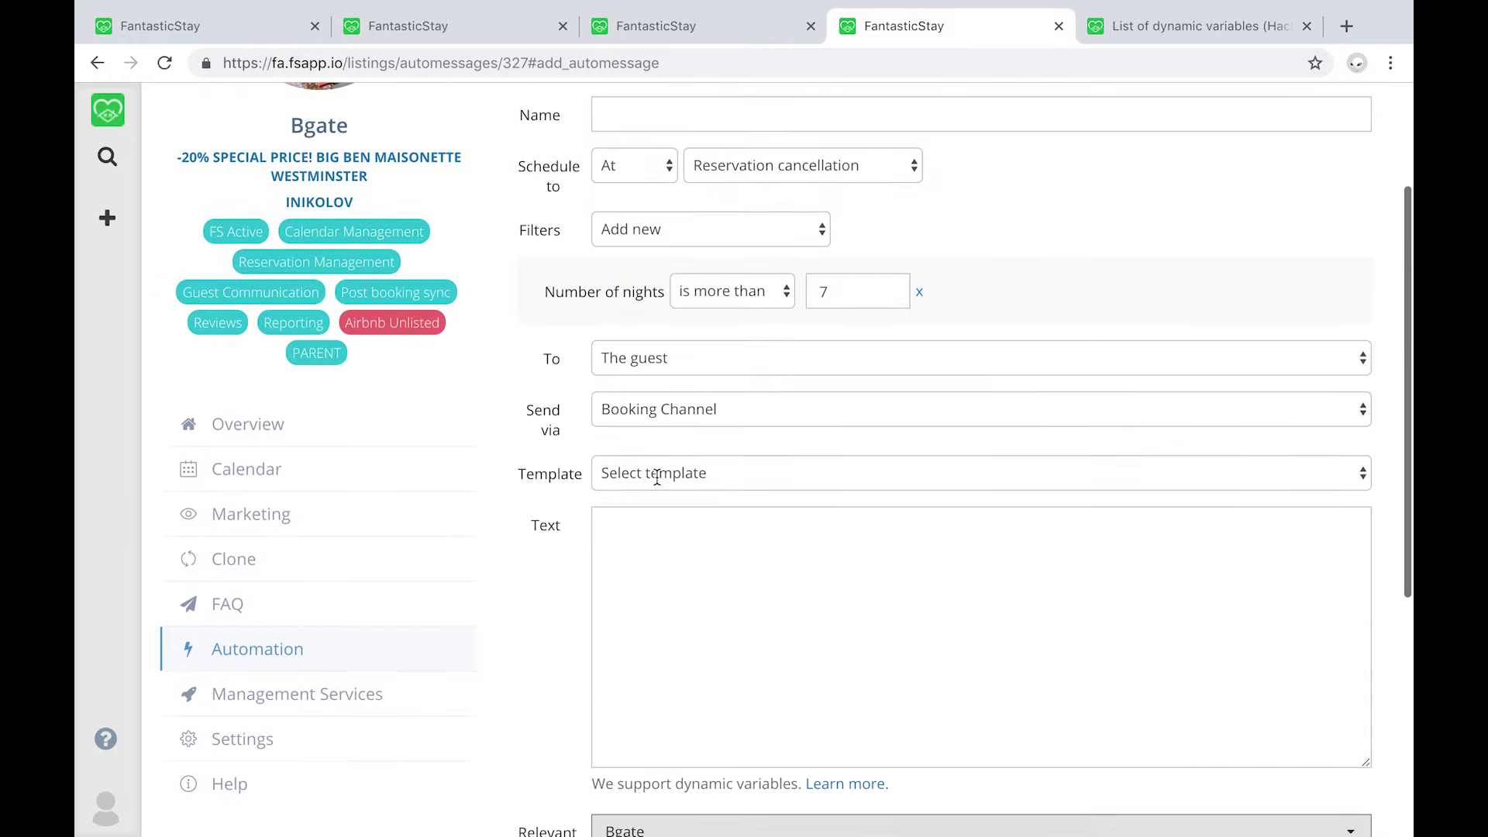
scroll(657, 632, "up", 2)
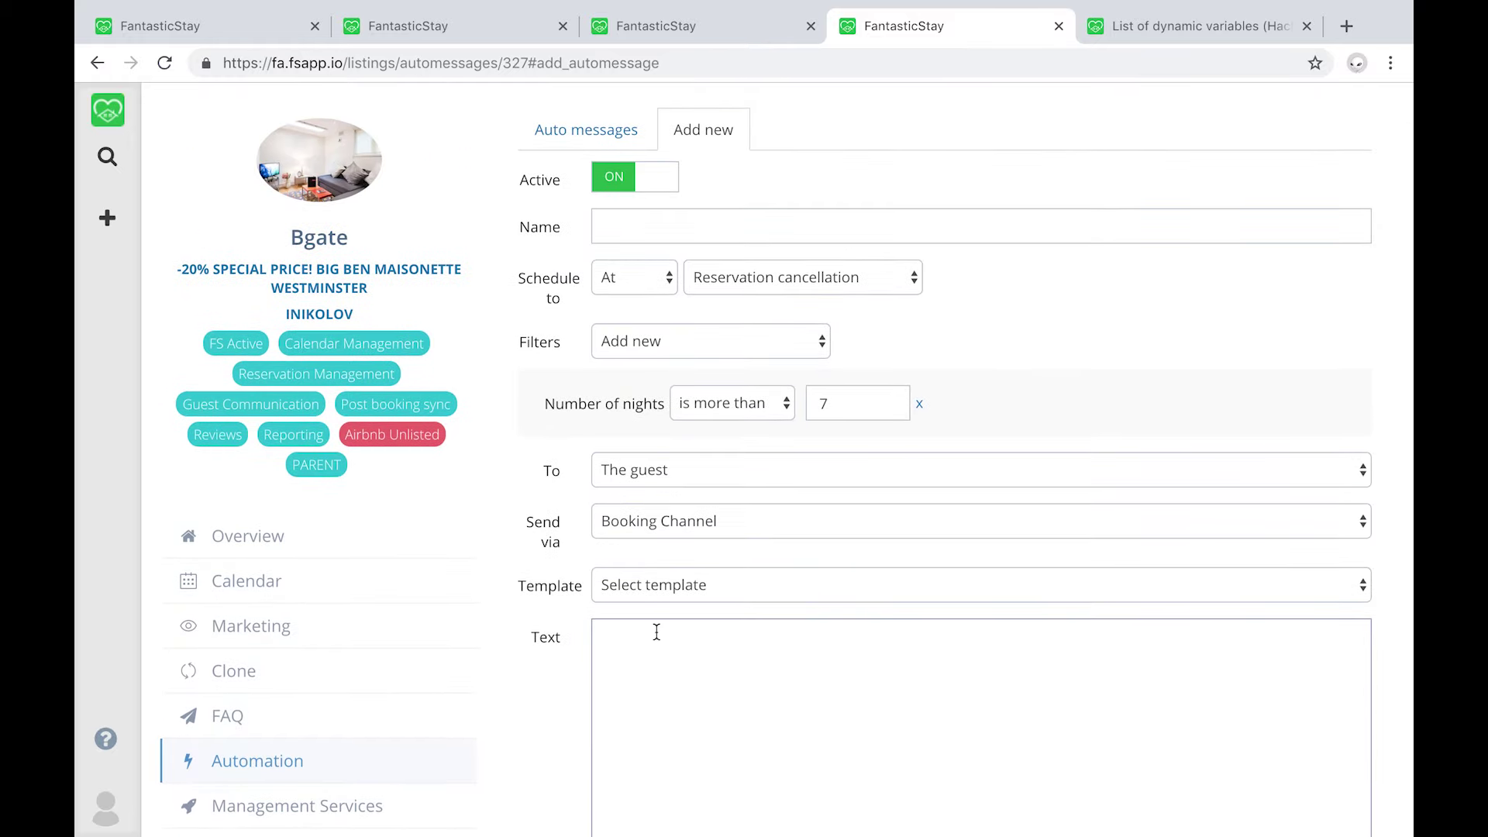
scroll(683, 597, "down", 2)
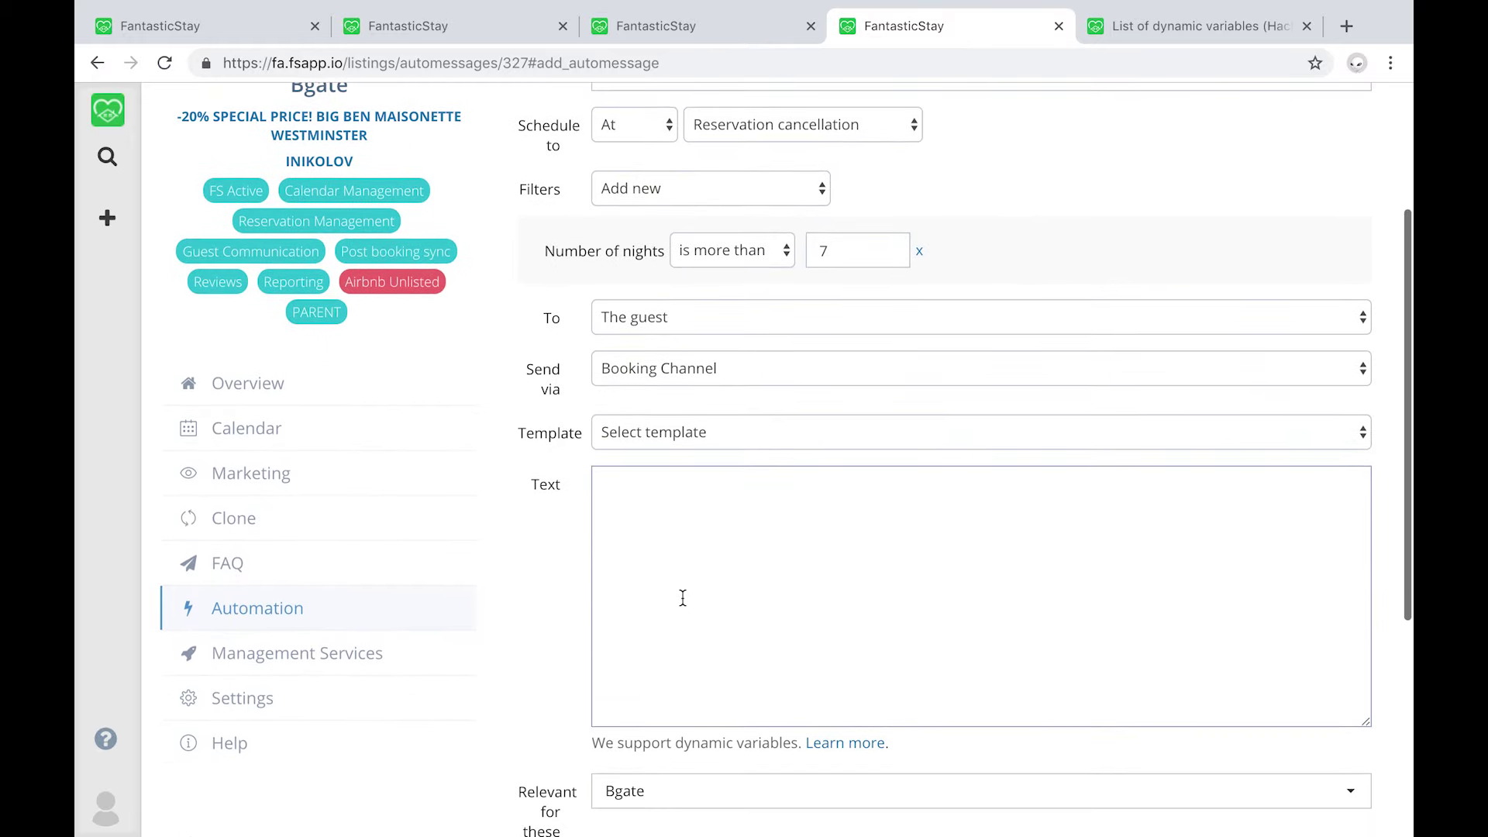
Scroll through the List of dynamic variables article and select {{guest_email}}
left_click(1146, 35)
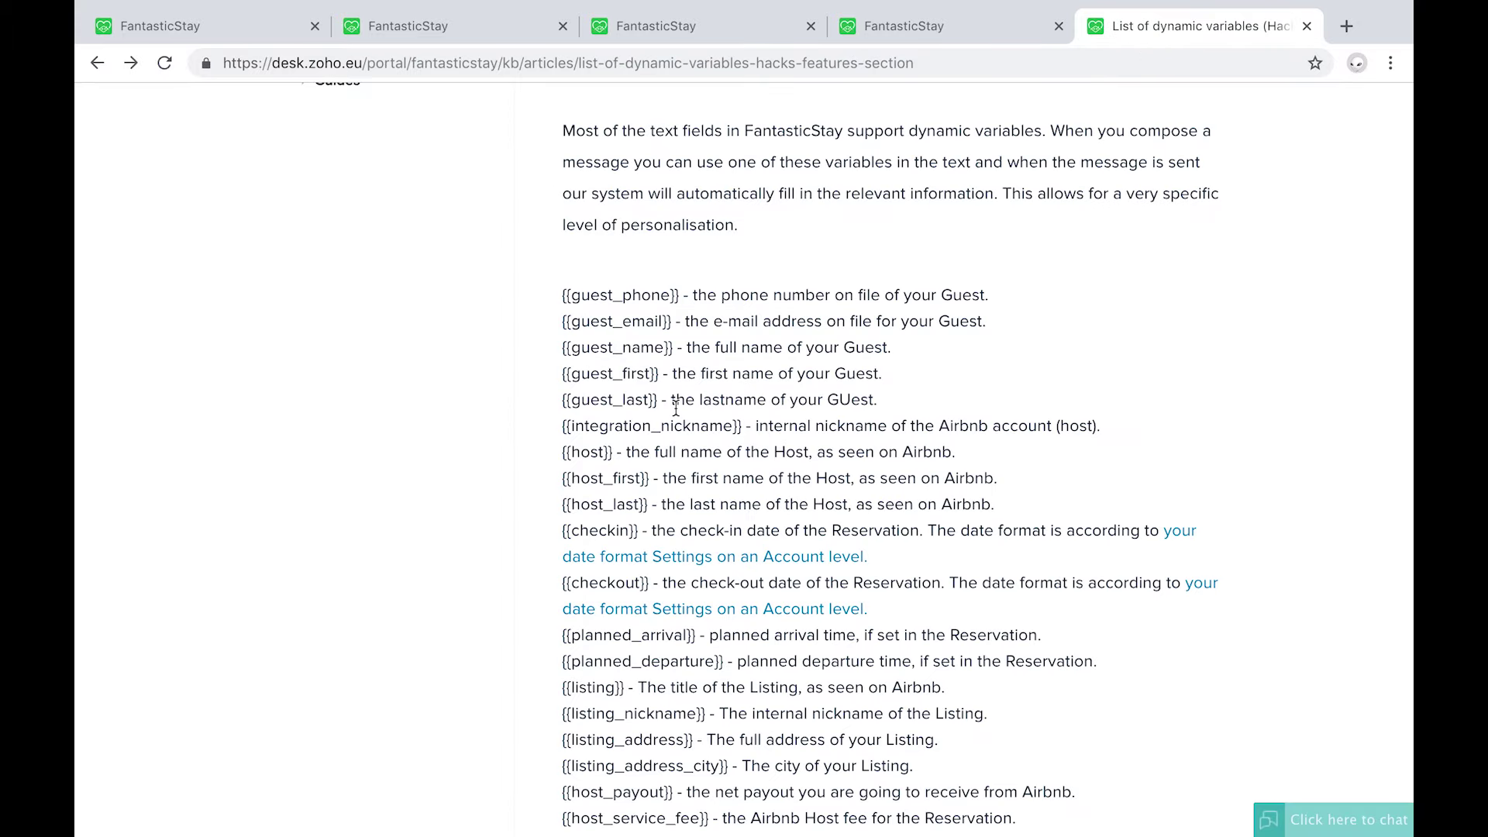
scroll(676, 409, "down", 1)
scroll(676, 407, "up", 5)
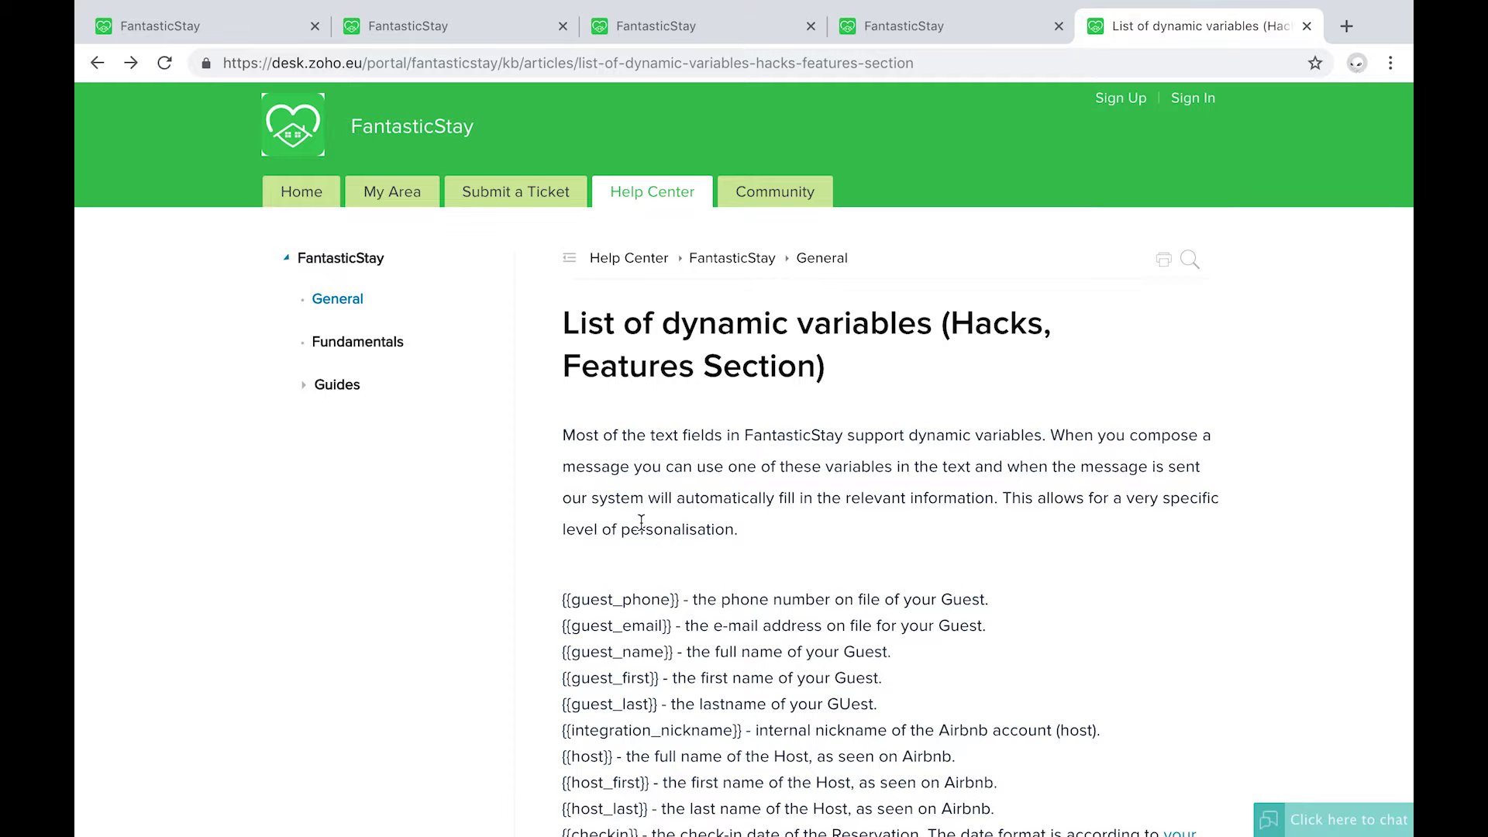
scroll(641, 522, "down", 10)
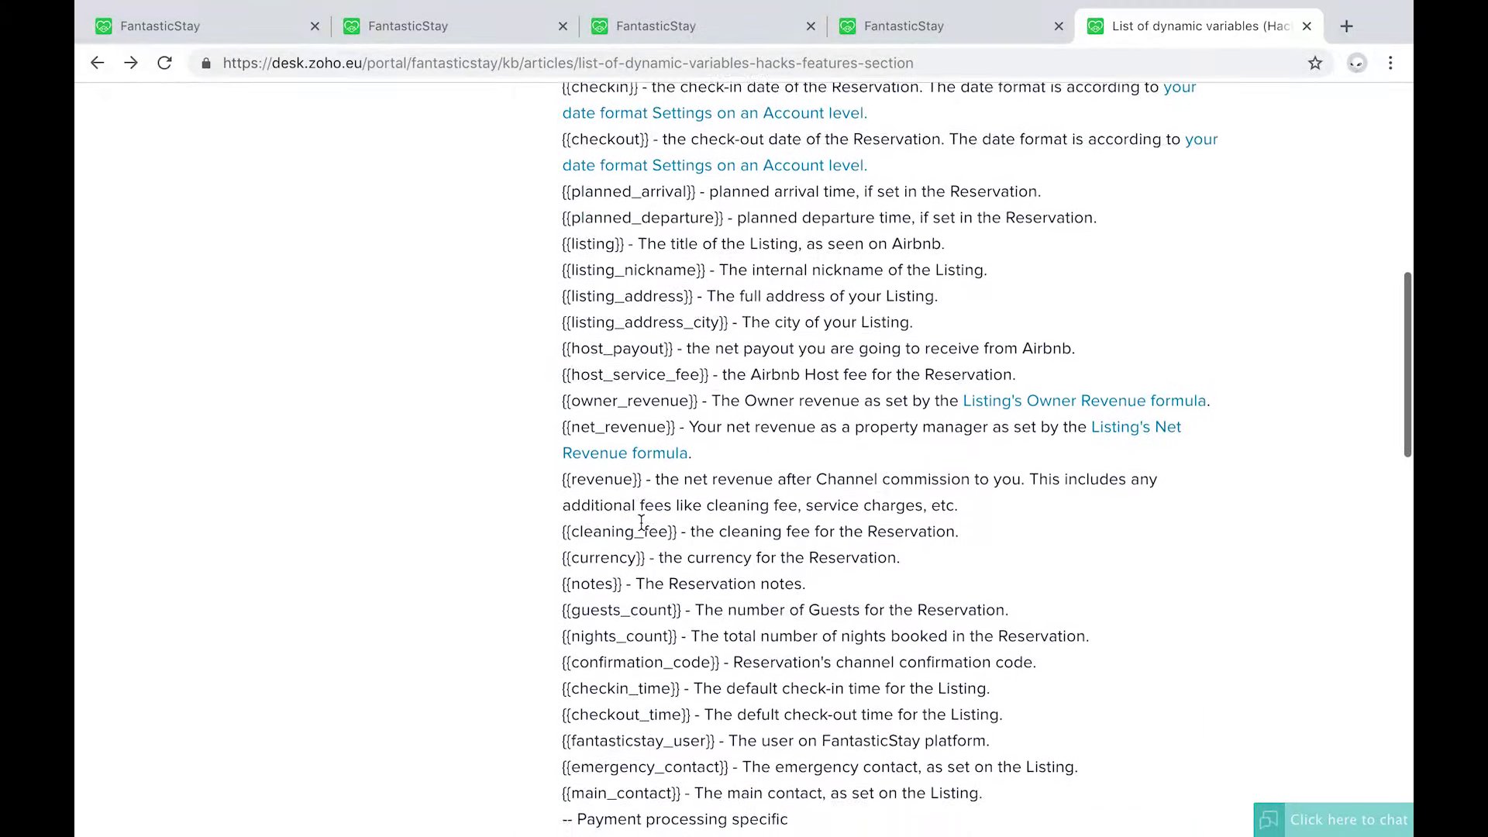
scroll(641, 524, "down", 7)
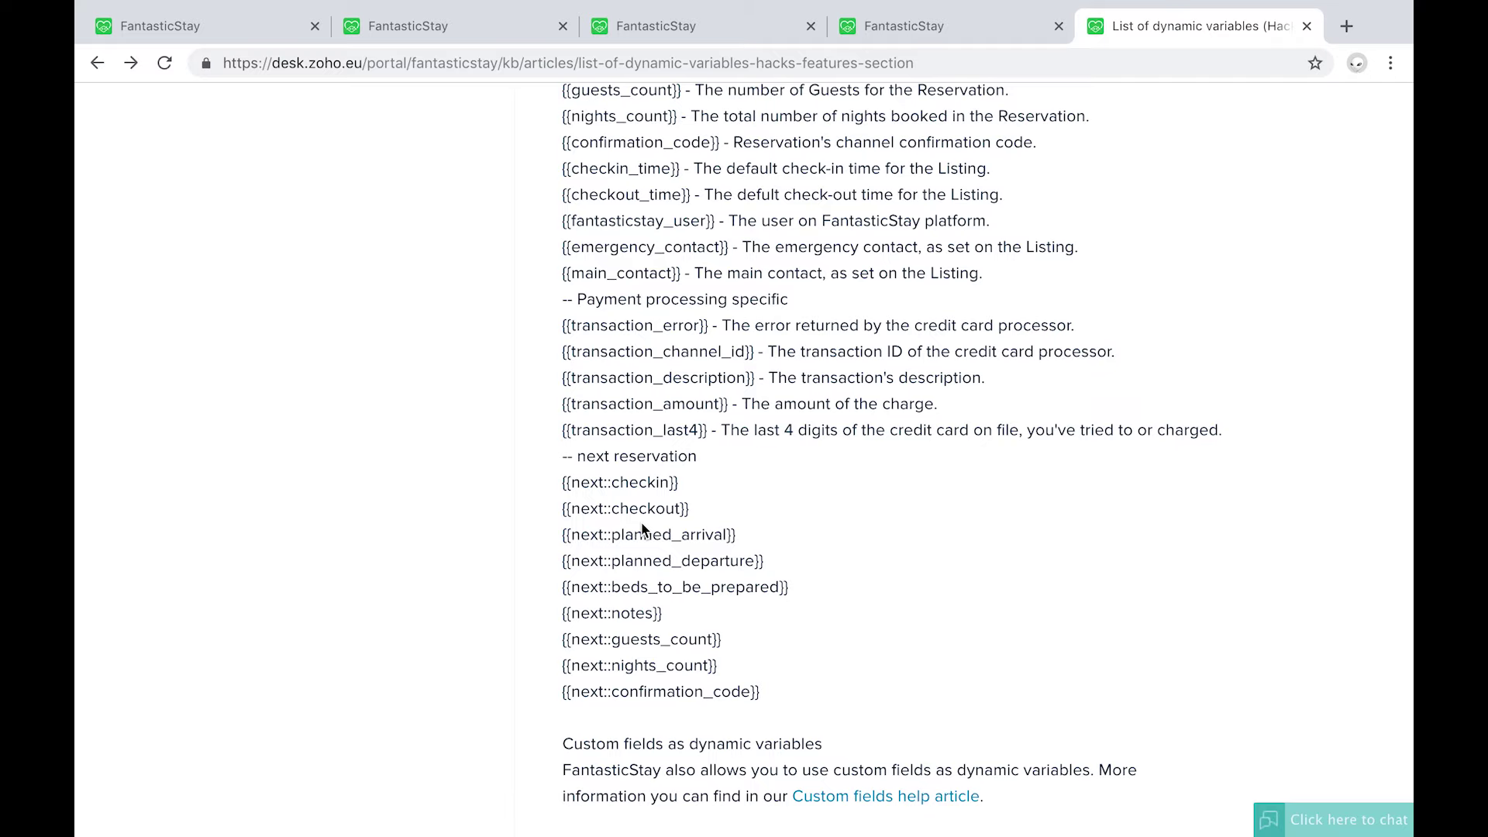
scroll(642, 529, "down", 3)
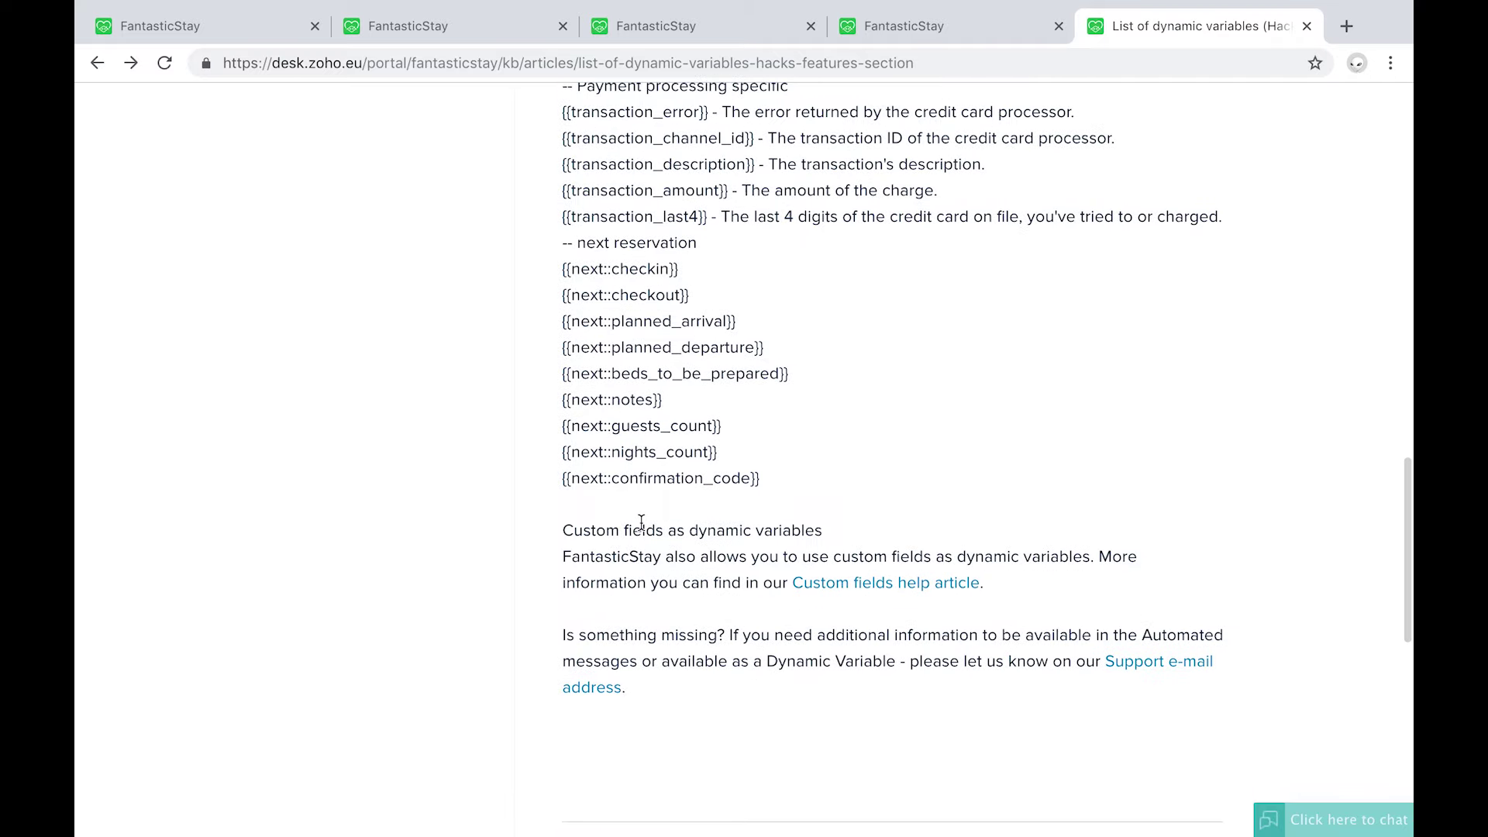
scroll(642, 521, "up", 5)
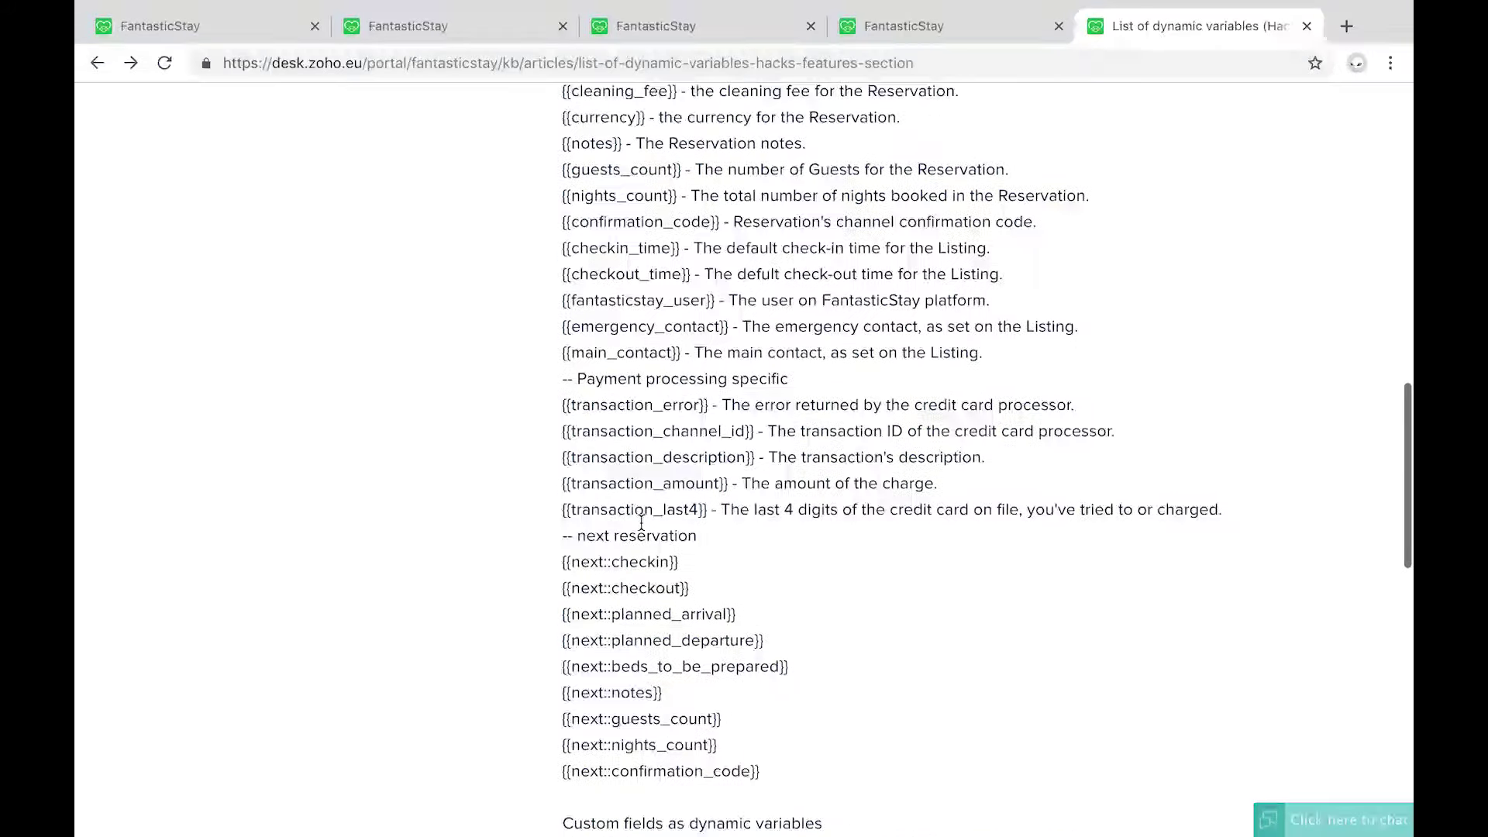
scroll(642, 525, "up", 3)
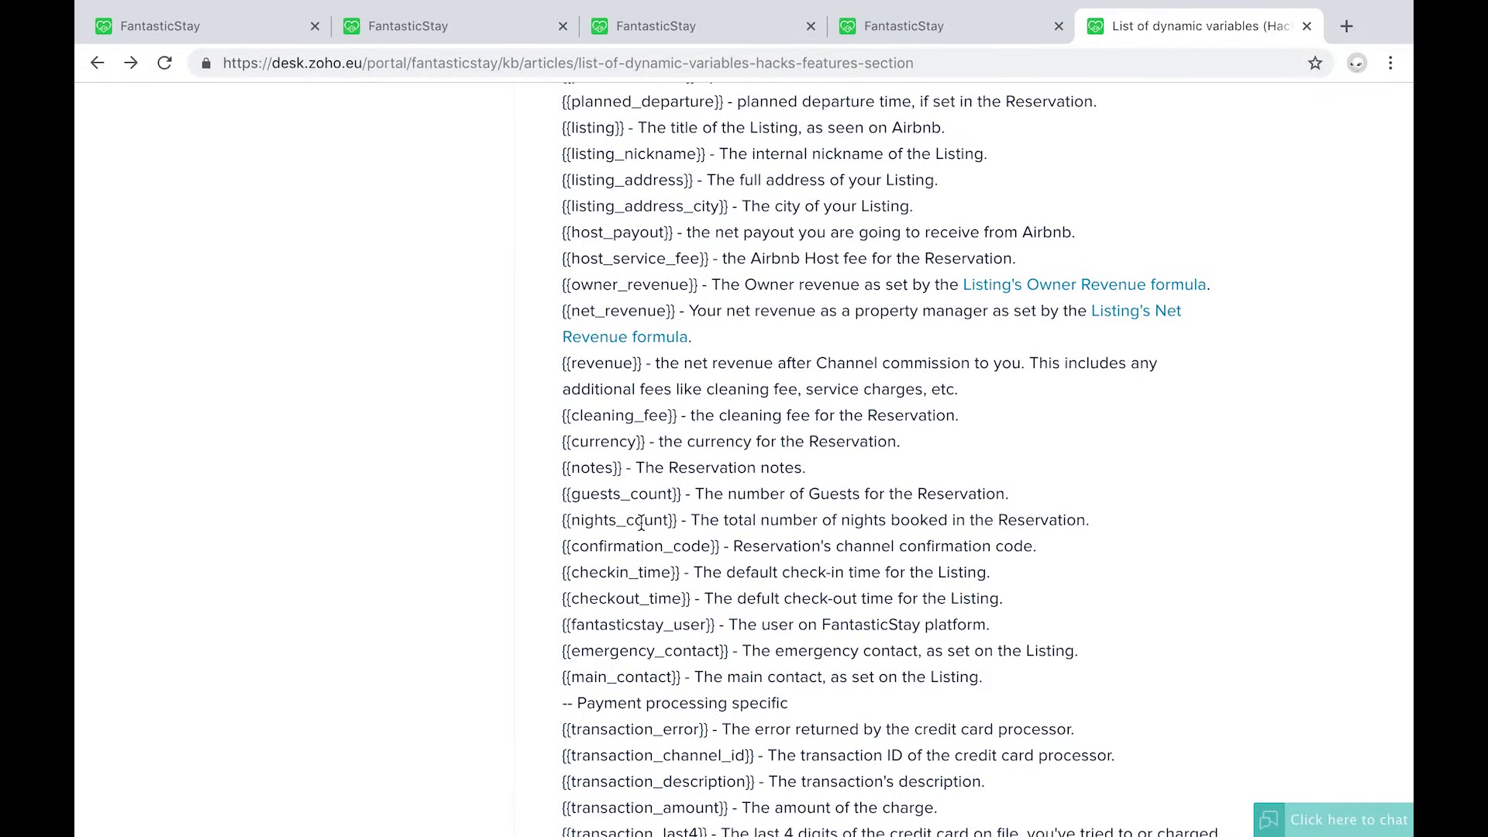
scroll(642, 522, "down", 5)
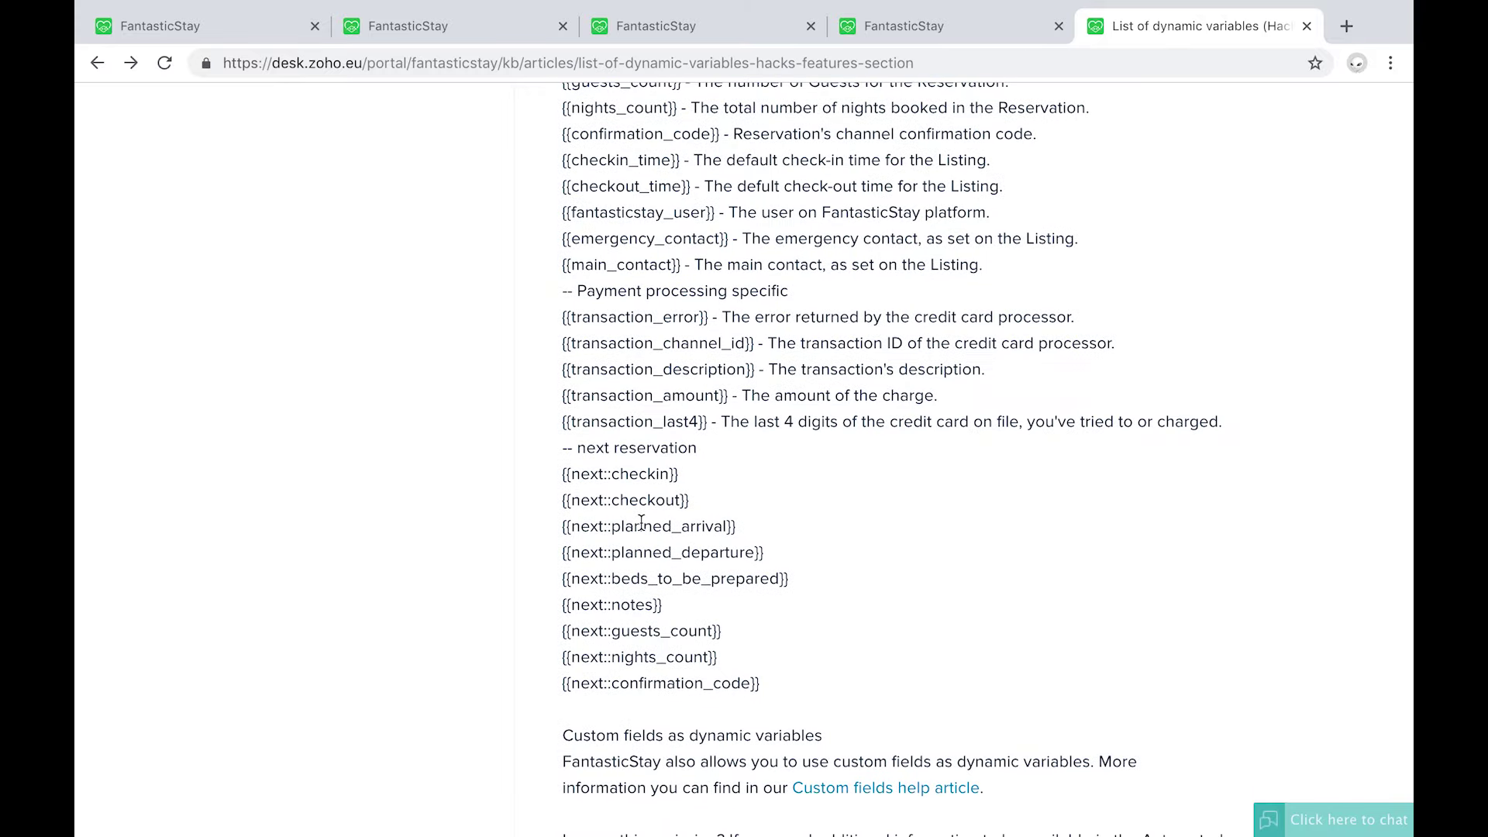
scroll(642, 522, "up", 4)
scroll(642, 525, "down", 3)
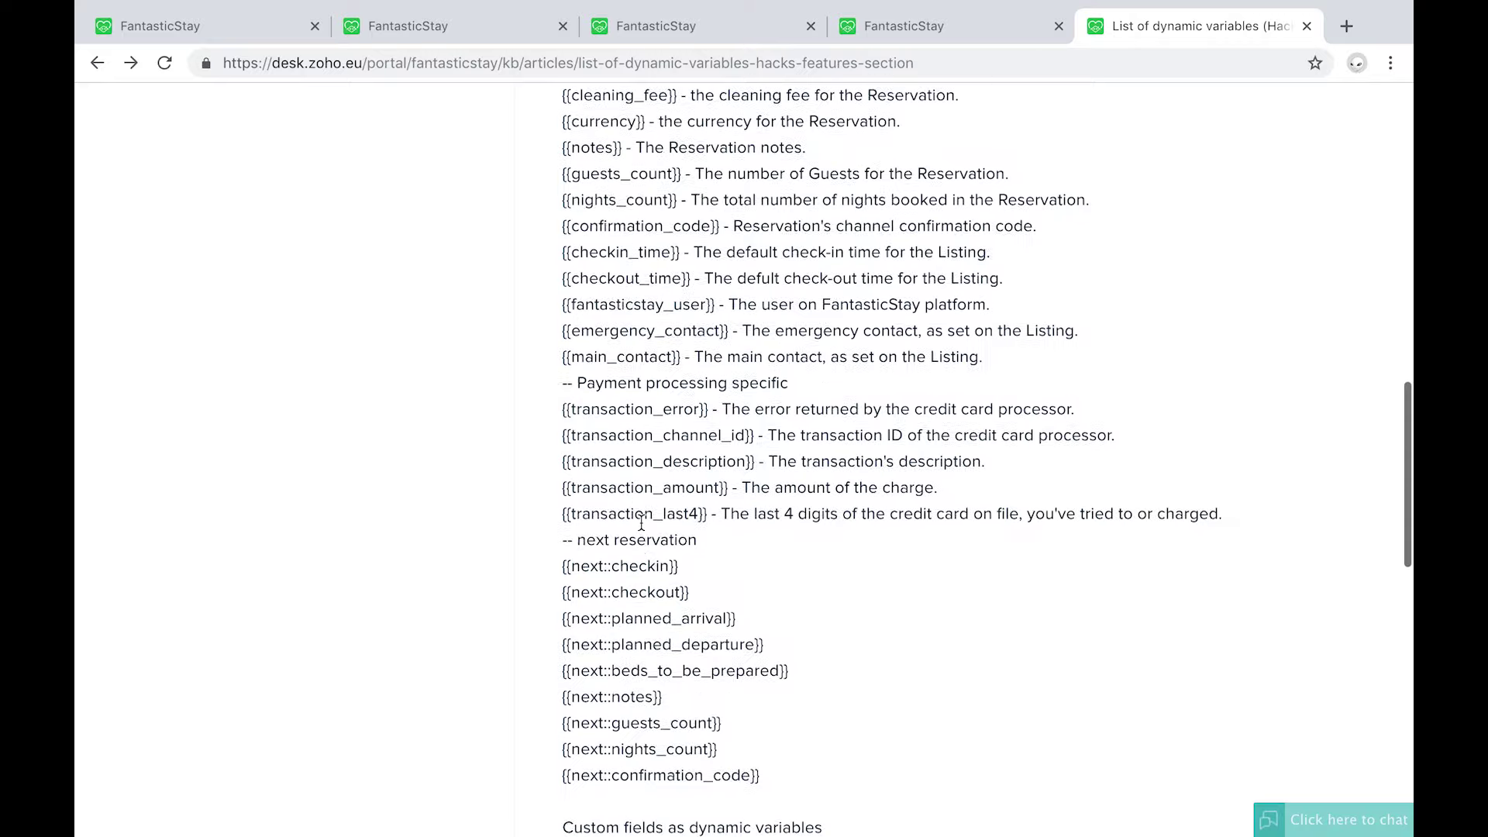
scroll(642, 521, "down", 2)
scroll(642, 521, "up", 10)
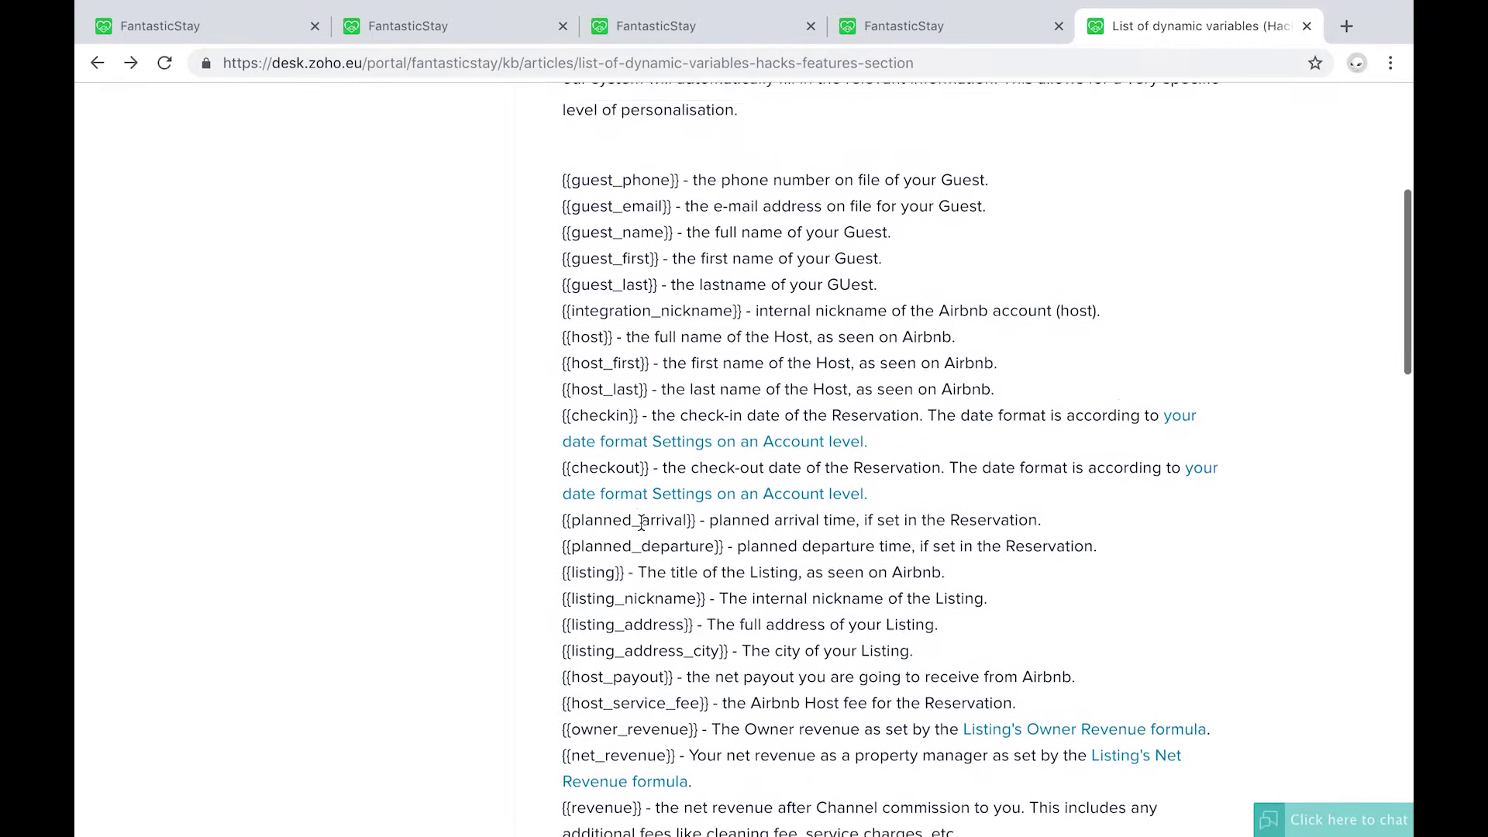
scroll(641, 522, "up", 1)
left_click_drag(561, 316, 672, 314)
key("ctrl+c")
Set To: Someone and add the pasted {{guest_email}} variable as the recipient
left_click(915, 31)
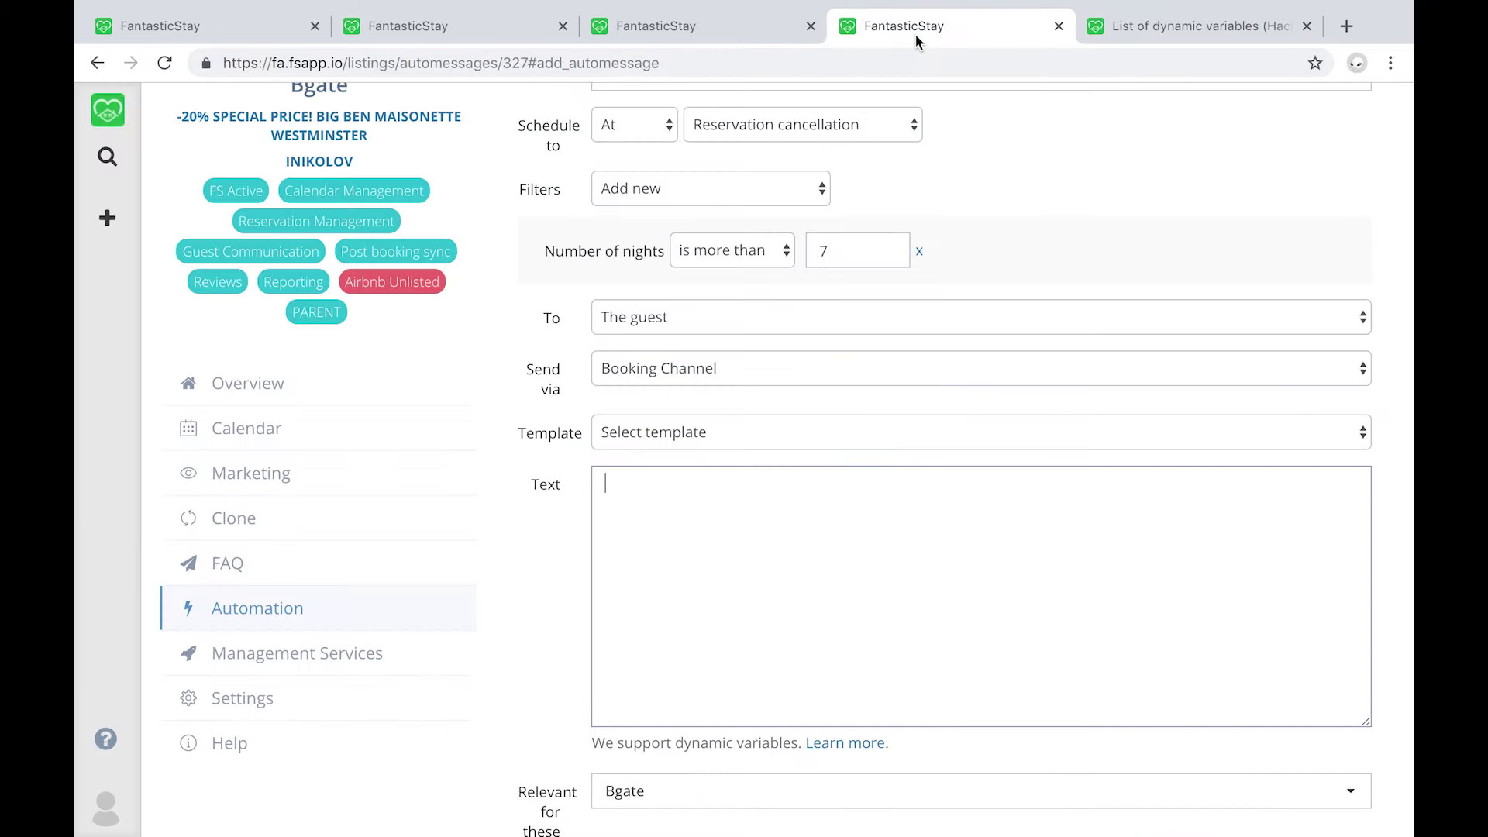
left_click(663, 317)
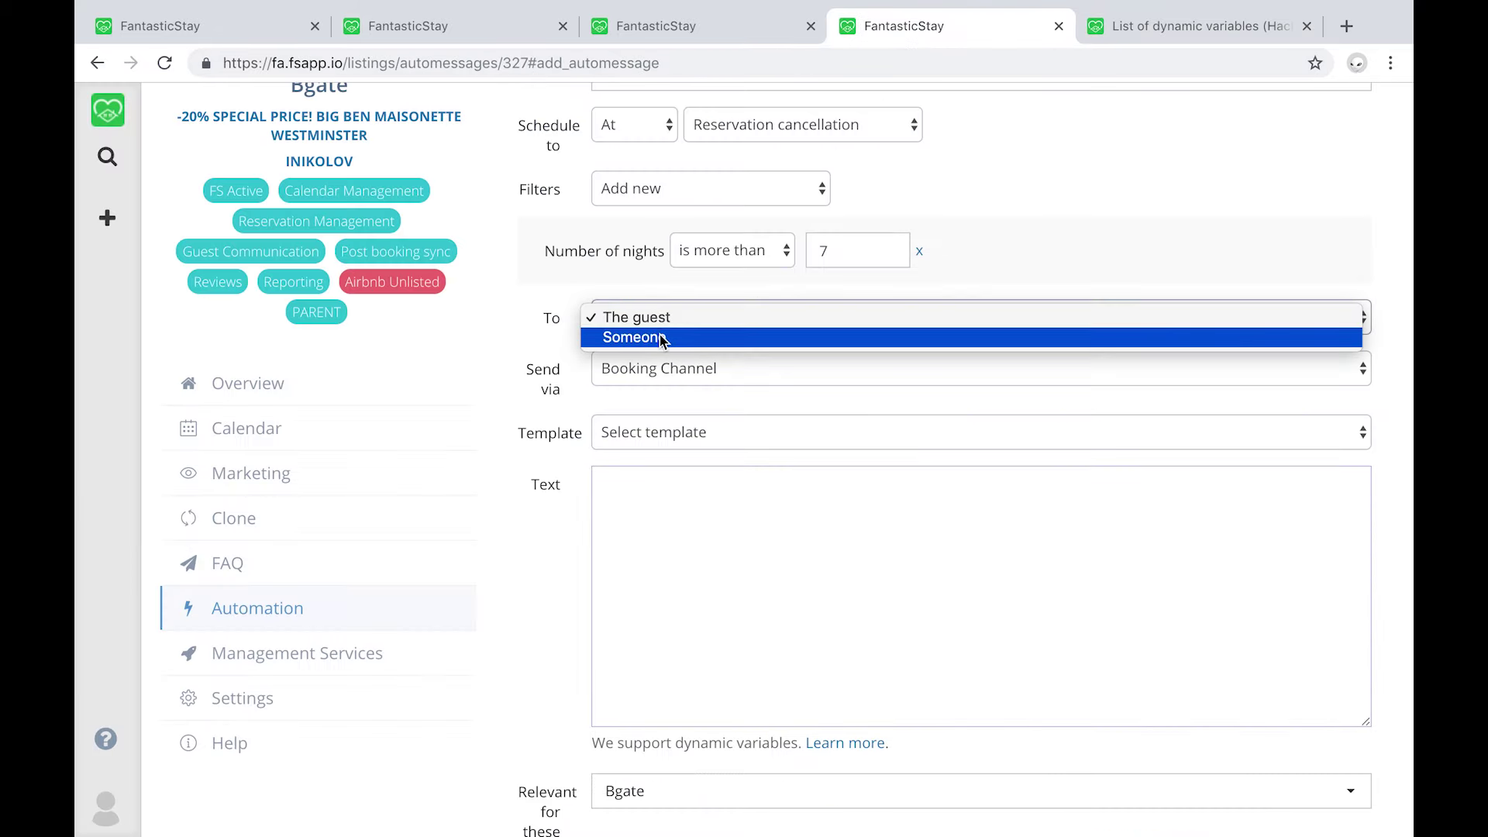
left_click(662, 338)
left_click(640, 370)
key("ctrl+v")
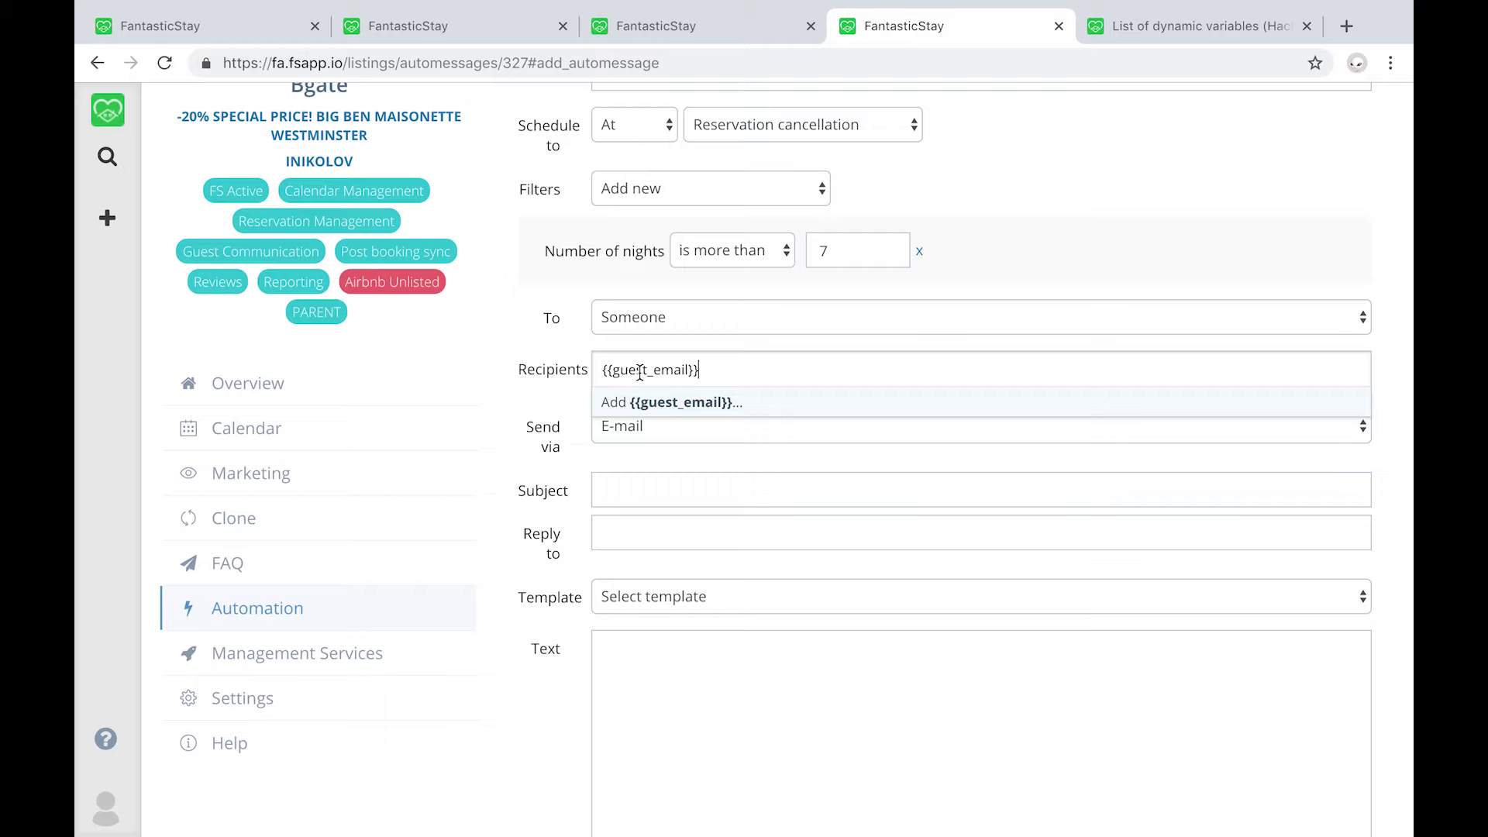
left_click(534, 419)
left_click(619, 371)
key("ctrl+v")
left_click(657, 403)
left_click(525, 459)
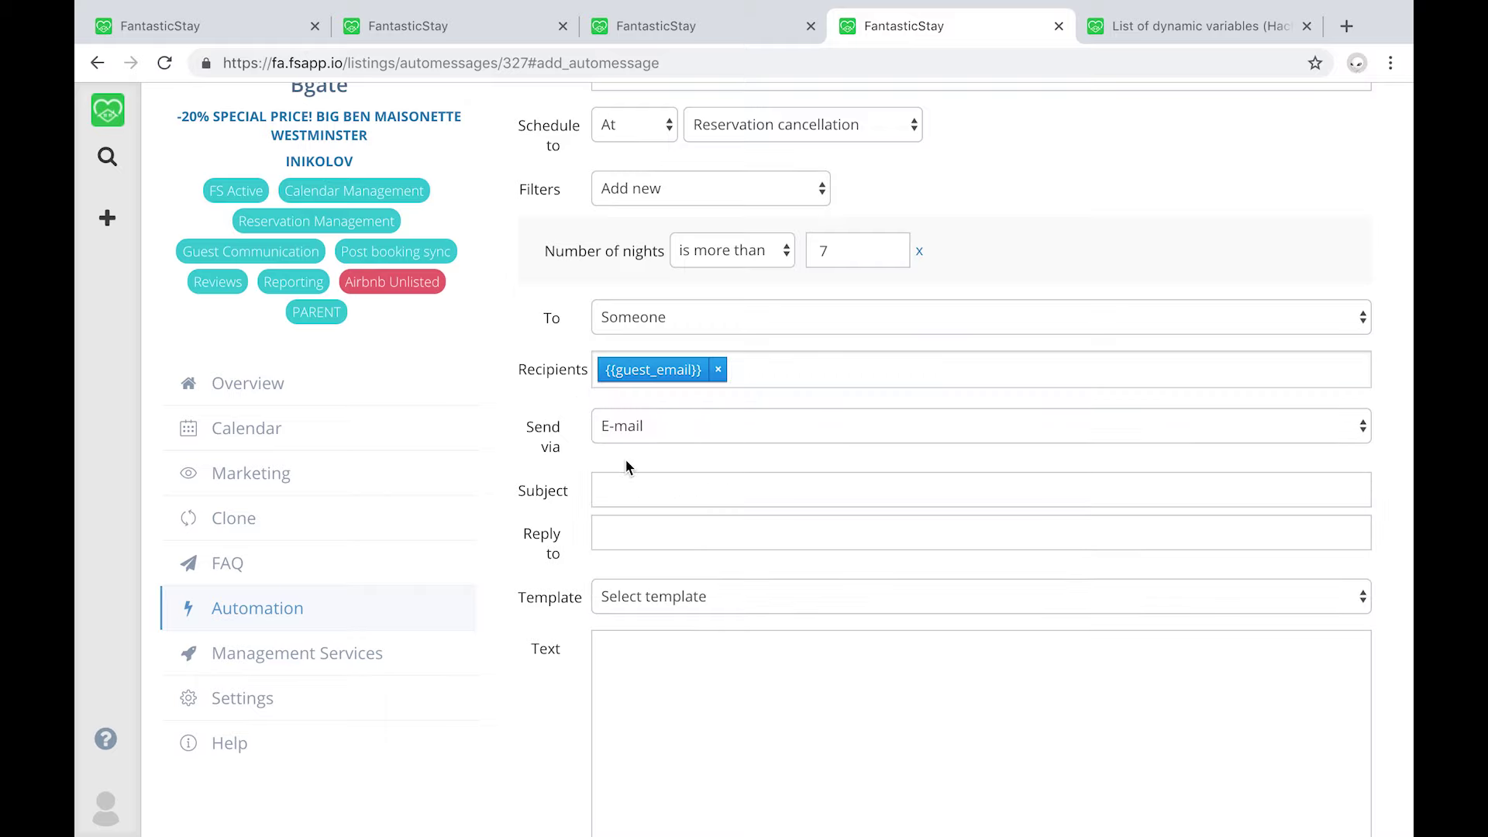
Enter the subject 'WELCOME TO YOUR RESERVATION' and placeholder text in the message body
scroll(645, 467, "down", 1)
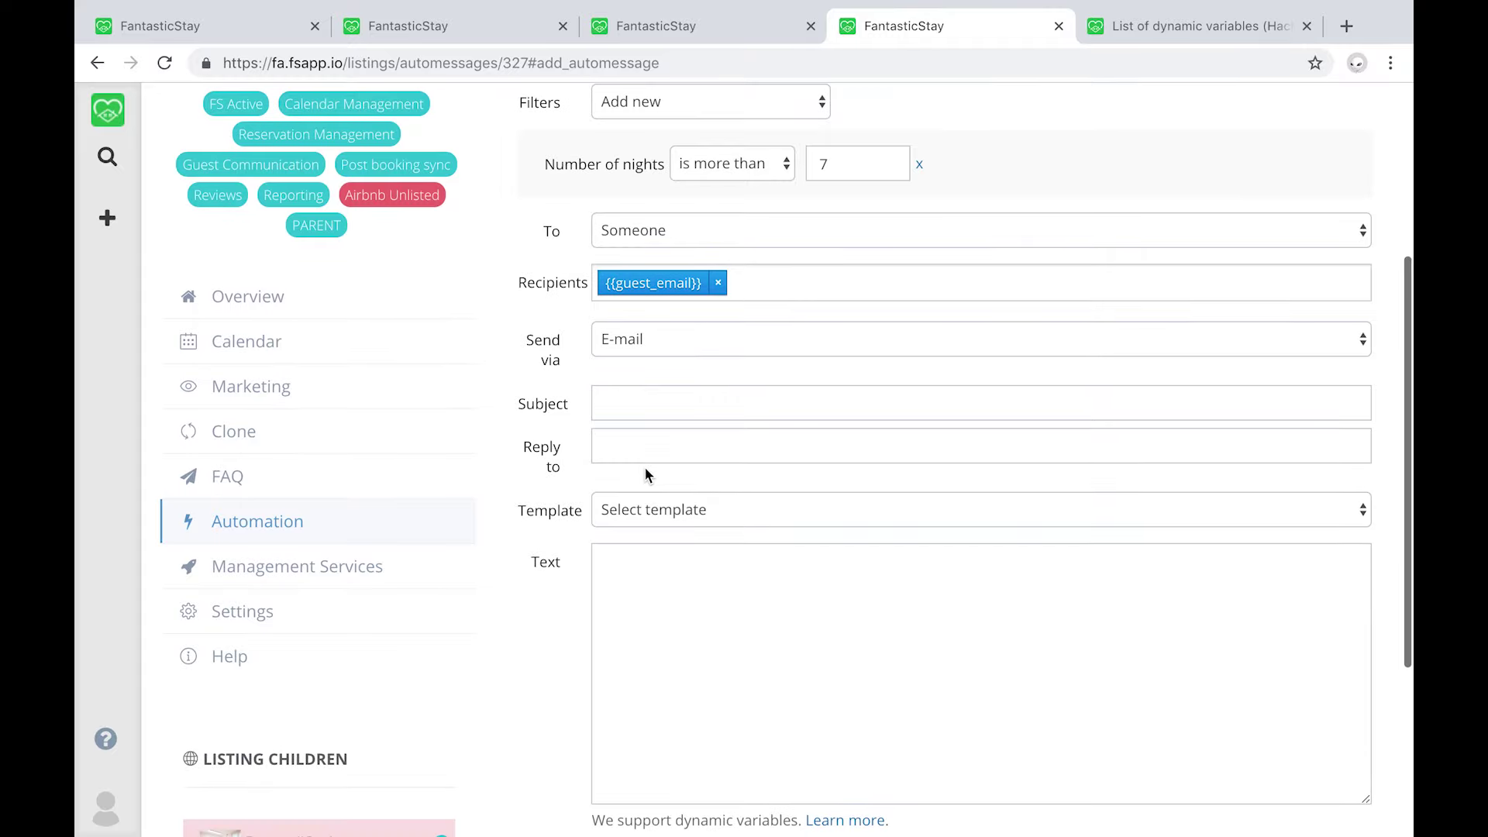
left_click(655, 404)
type("W")
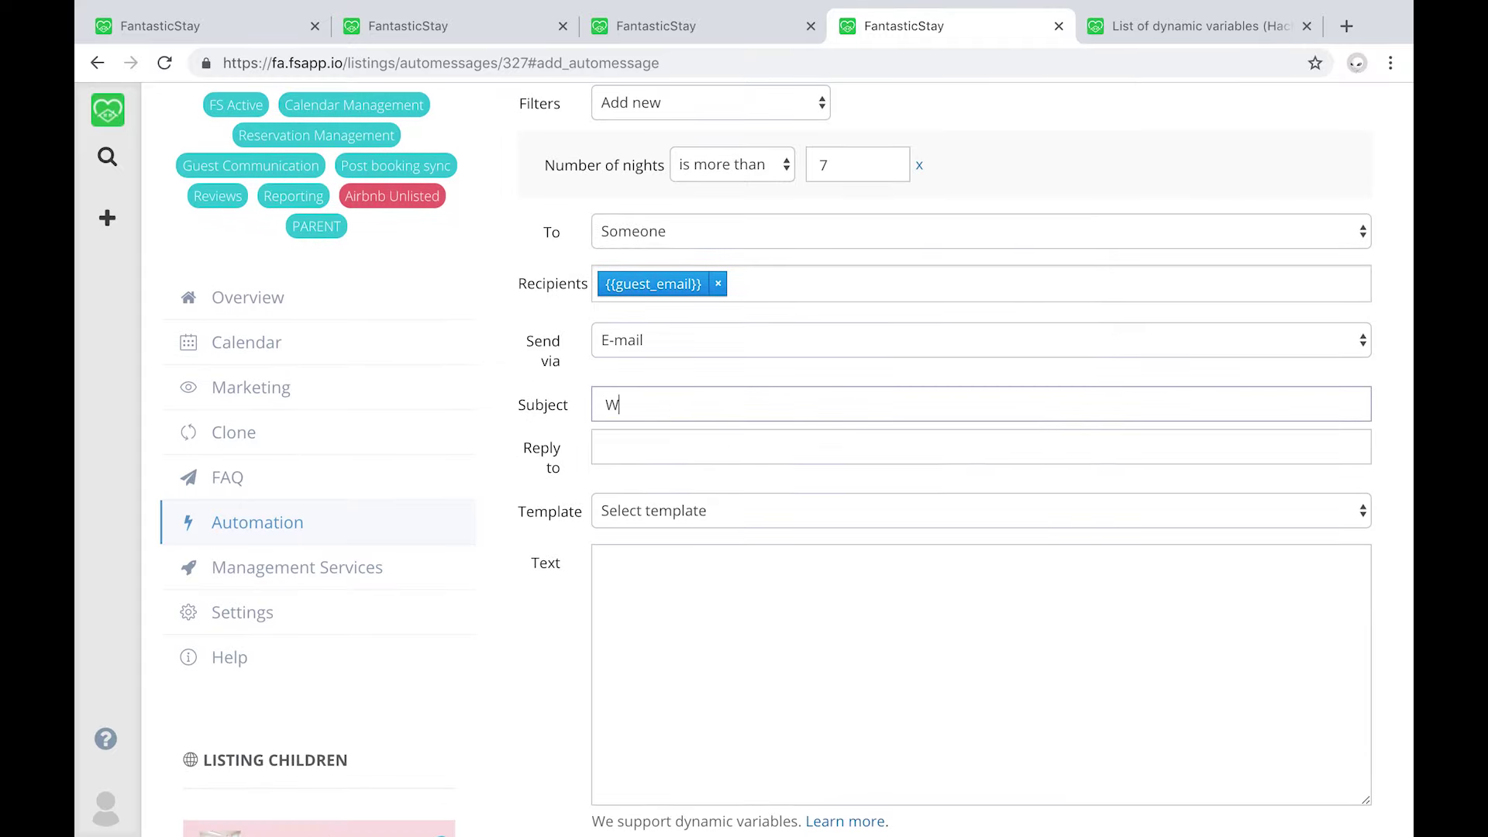
type("ELCOME TO YOUR RESERVATION")
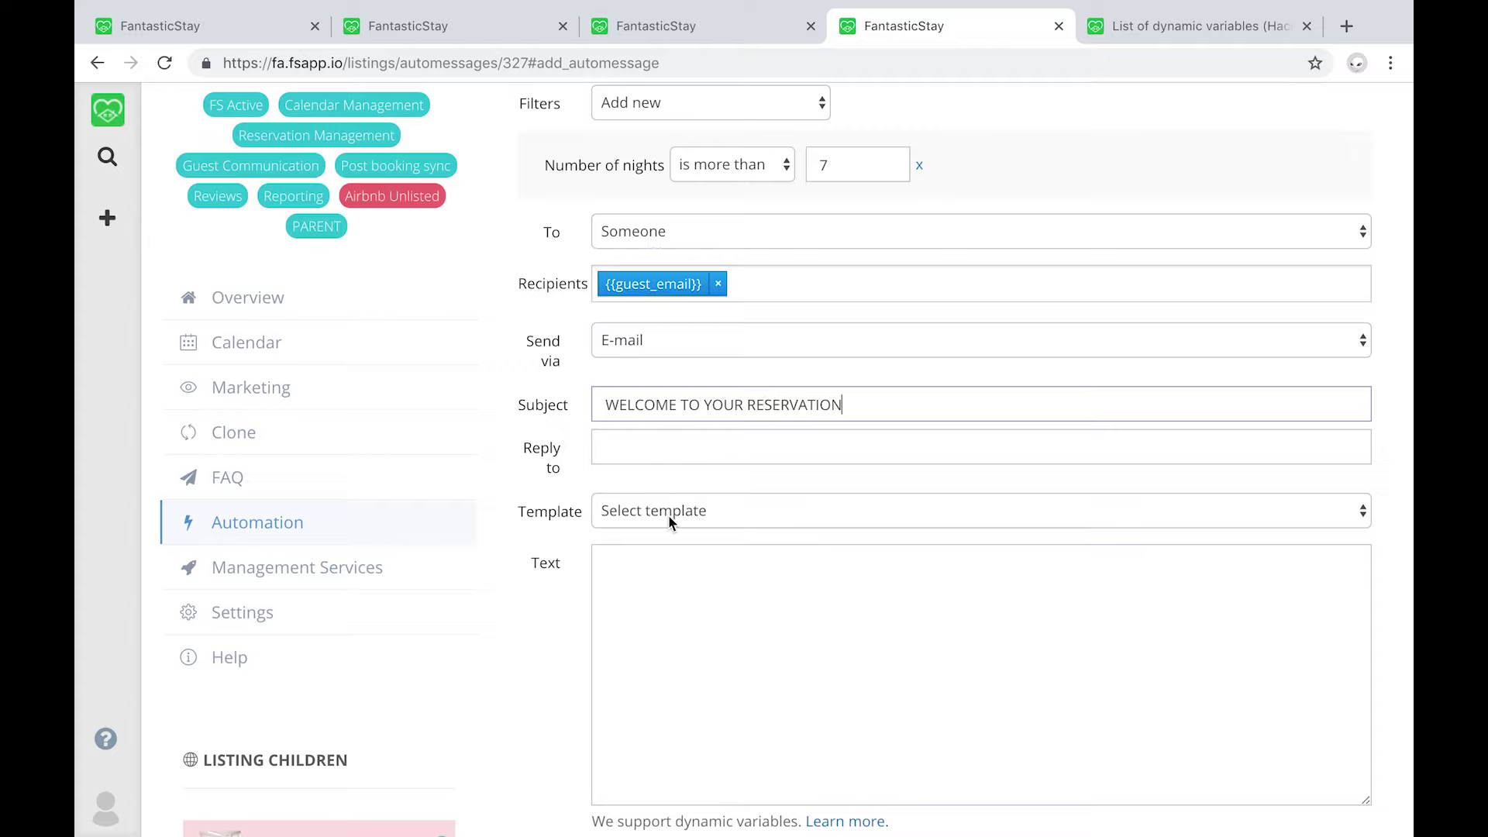
left_click(666, 628)
scroll(664, 628, "down", 2)
type("dsfjsldkfjdslkjflsdkf")
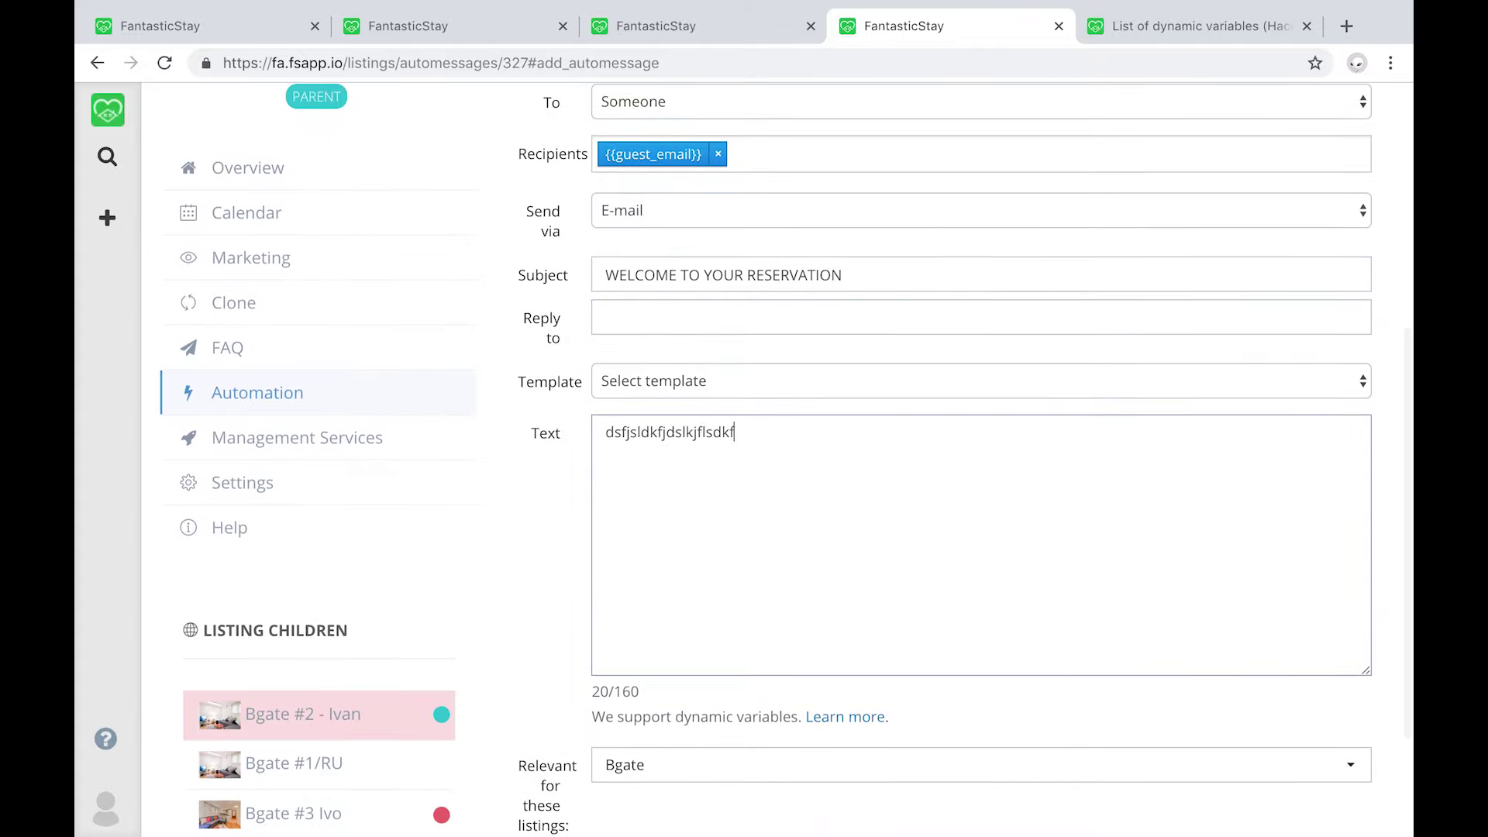
scroll(578, 560, "down", 2)
scroll(657, 597, "up", 4)
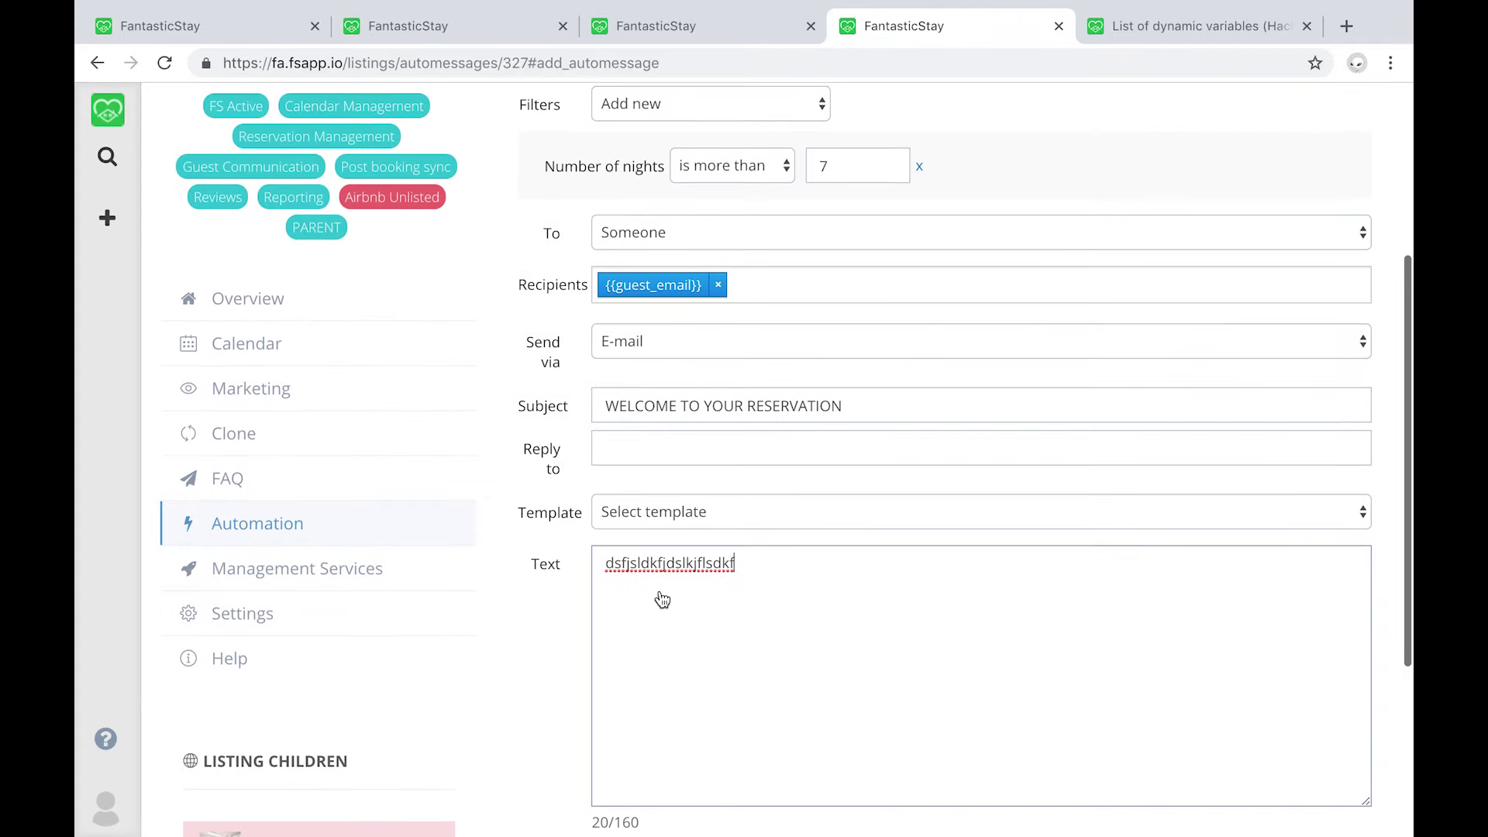
scroll(892, 658, "down", 4)
scroll(1236, 724, "up", 6)
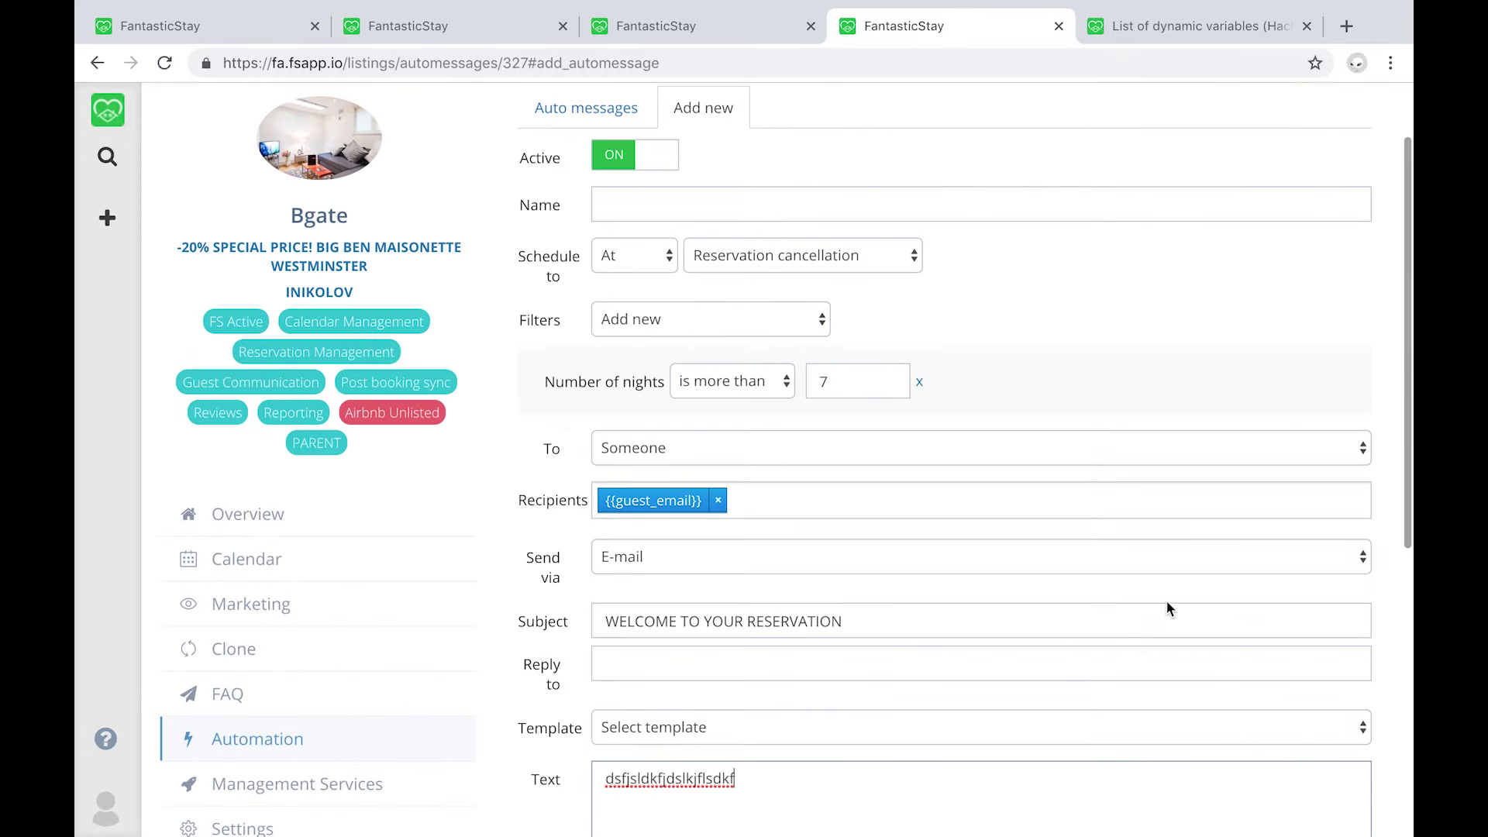
scroll(1163, 543, "down", 2)
Copy {{guest_name}} and replace the body placeholder with 'Hi {{guest_name}},' plus a new placeholder line
left_click(1139, 25)
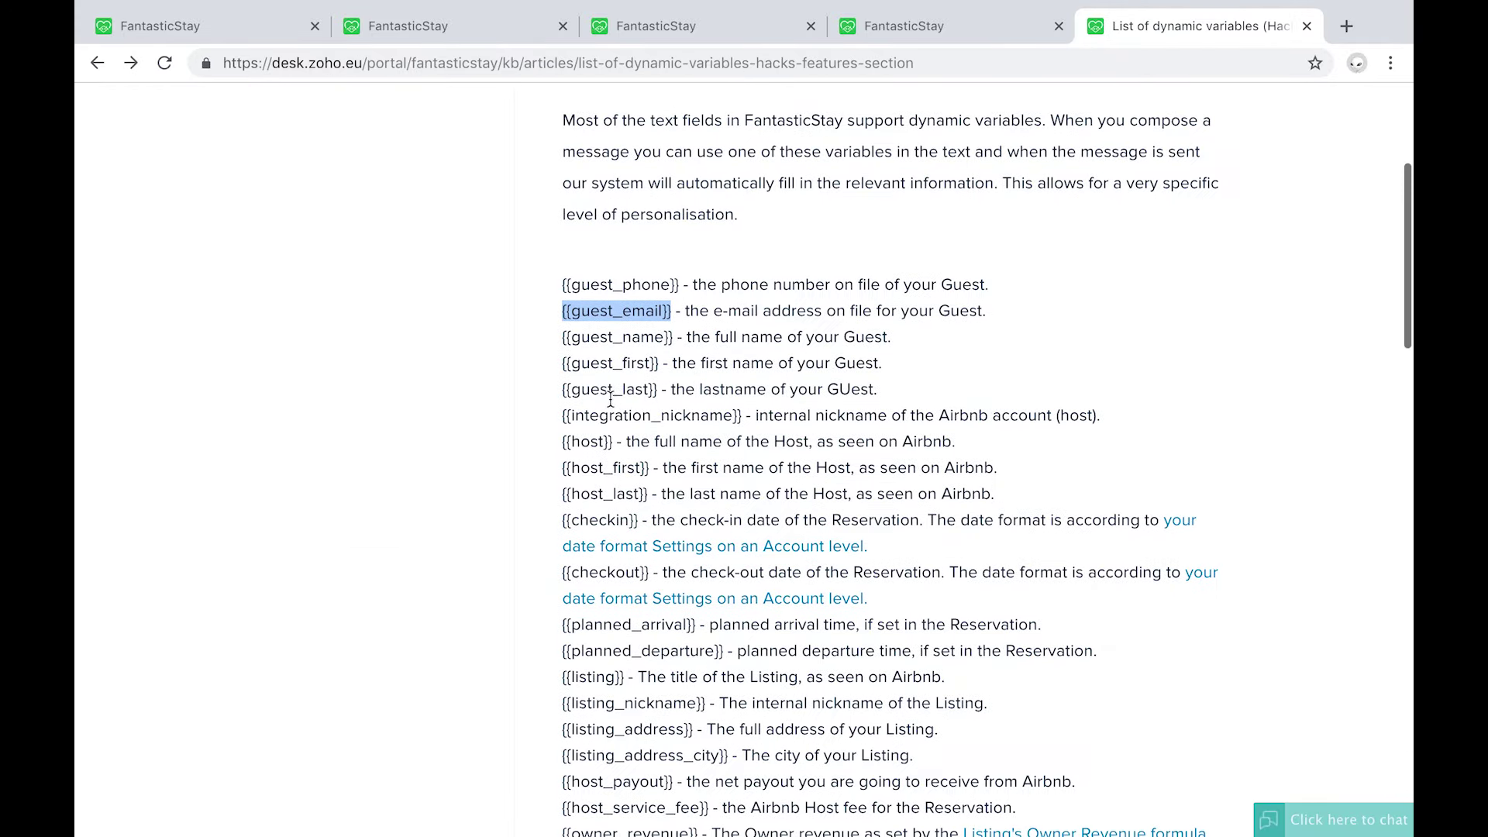
left_click_drag(561, 336, 674, 335)
key("ctrl+c")
left_click(962, 27)
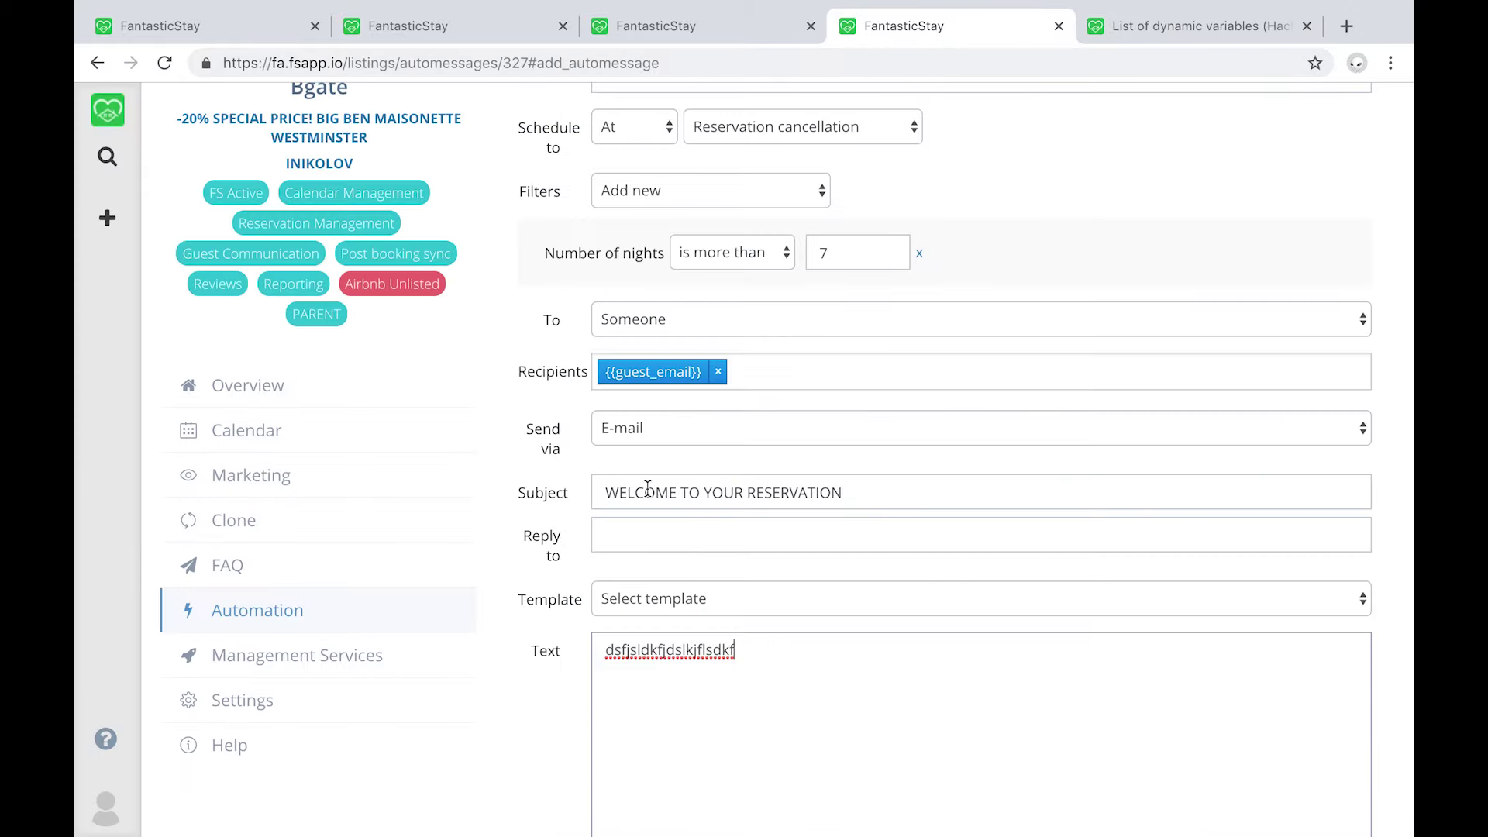
double_click(665, 655)
type("Hi")
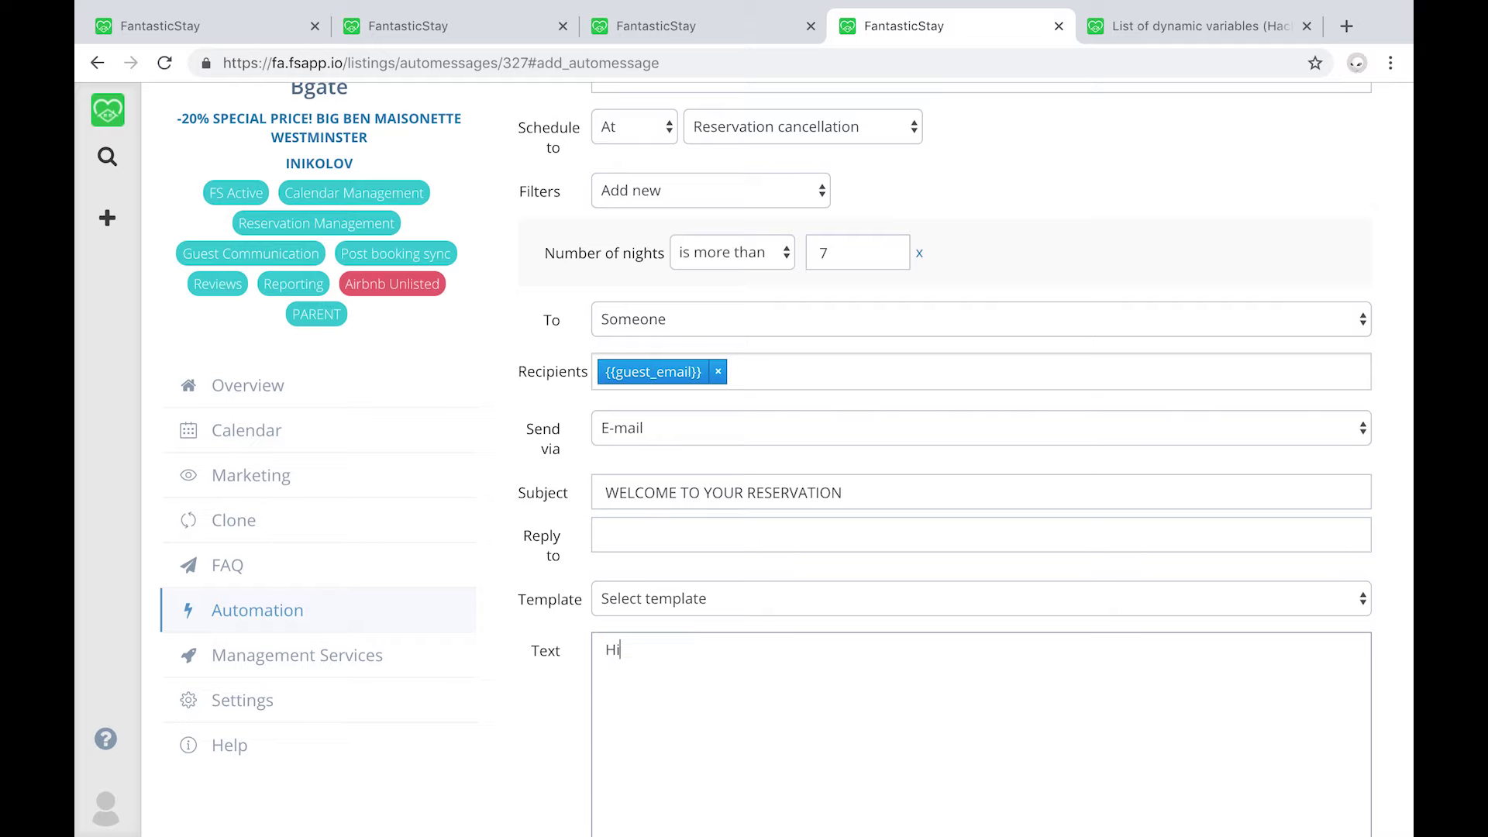
key("ctrl+v")
type(",")
scroll(744, 465, "down", 2)
key("Return")
key("Return")
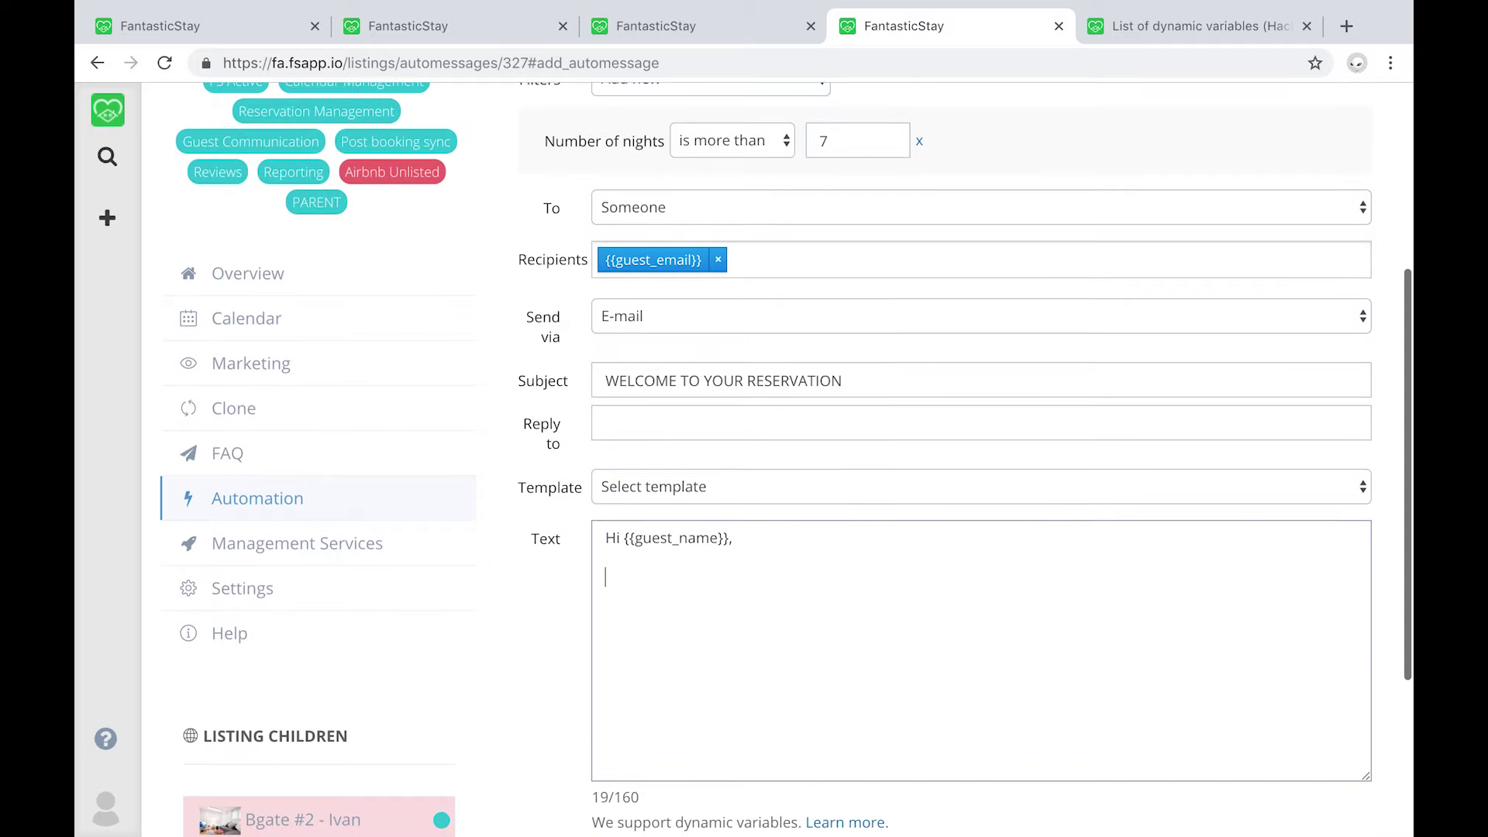
type("sdflkdsjklfsdjklf")
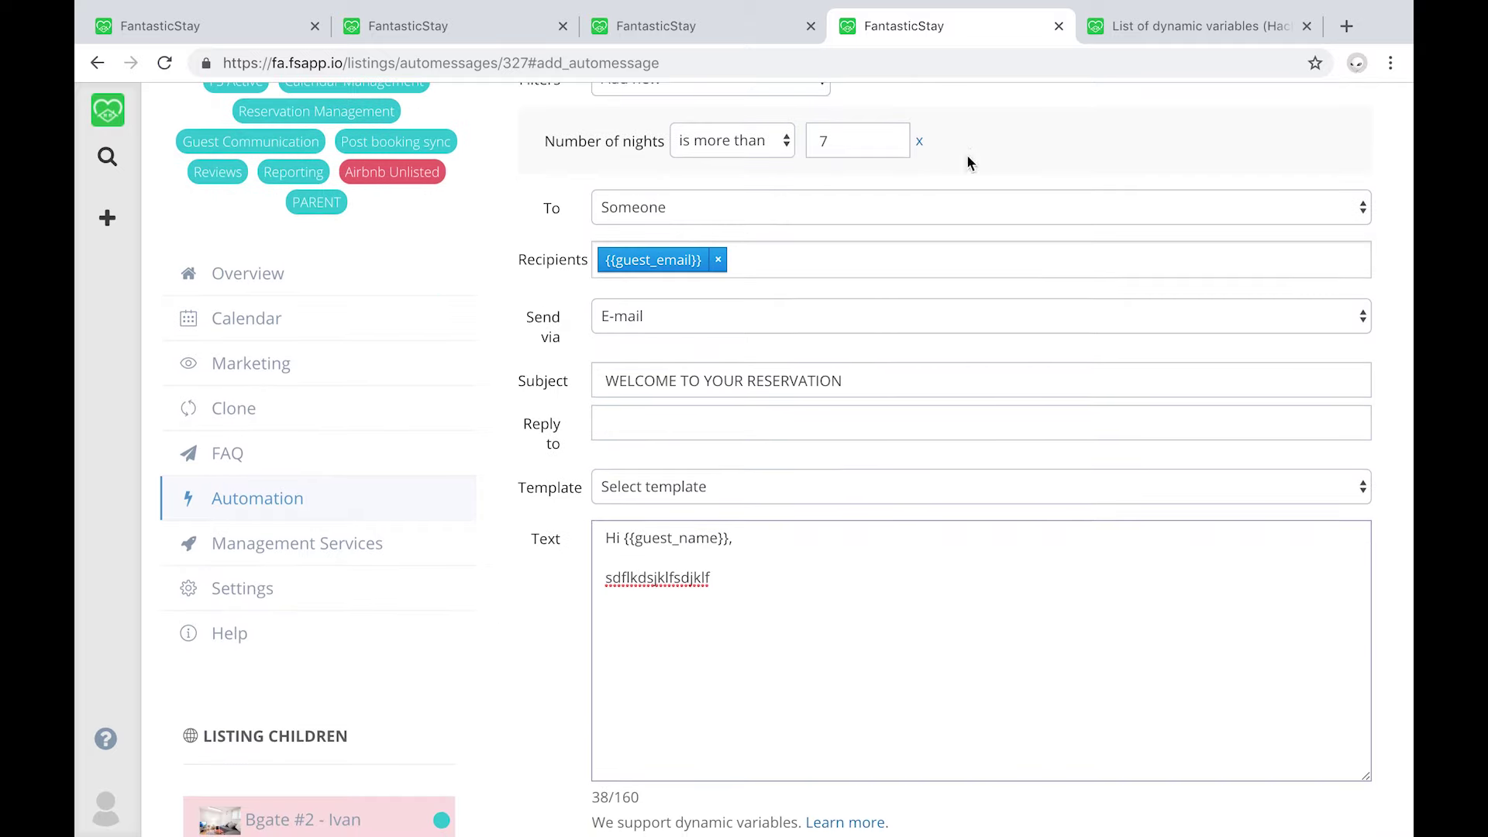
left_click(1145, 25)
Find {{checkin_time}} in the Zoho Desk dynamic variables article and select it for copying
scroll(743, 439, "down", 15)
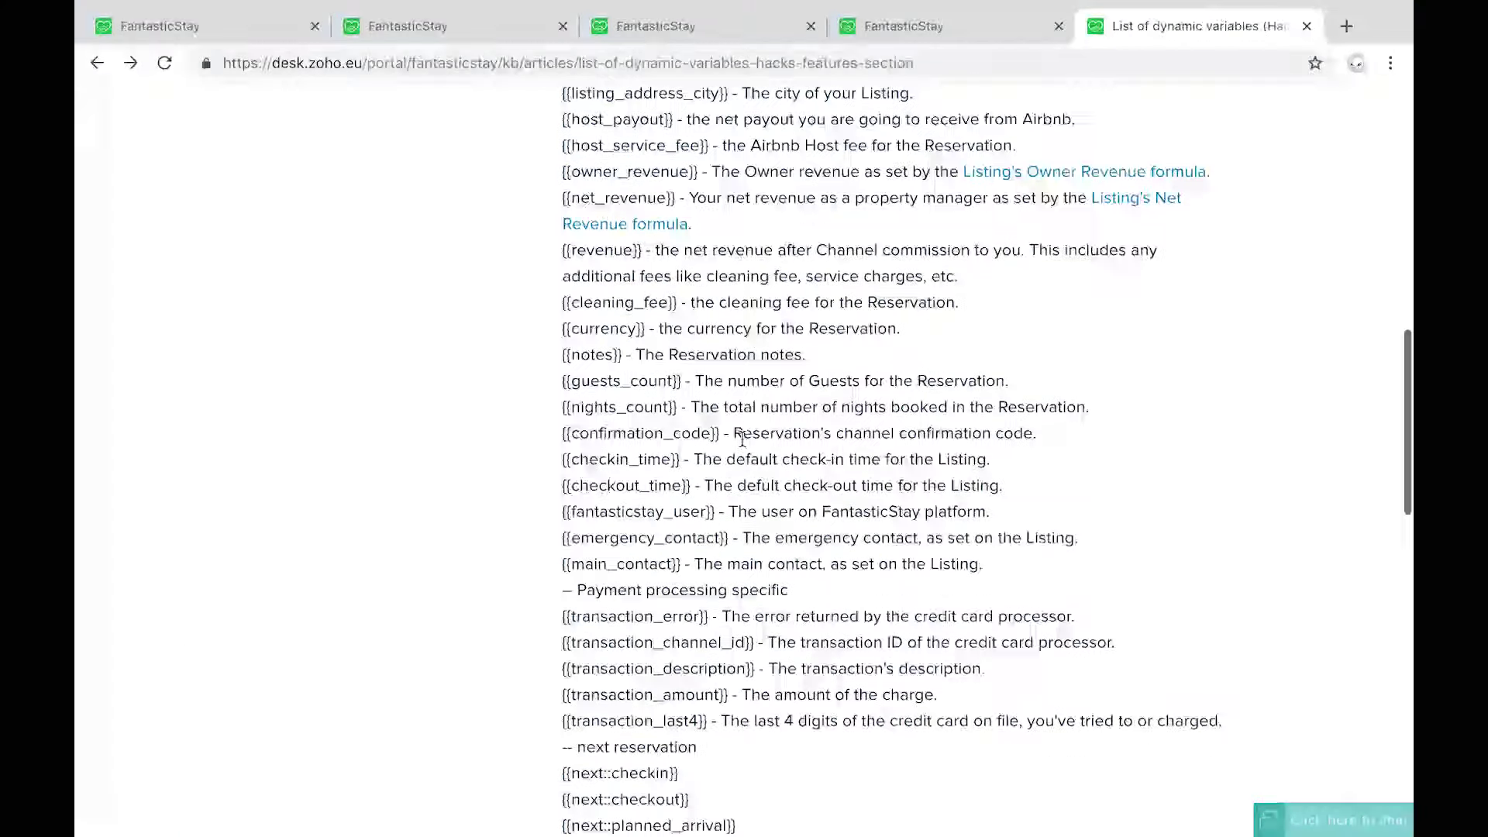
scroll(741, 439, "down", 1)
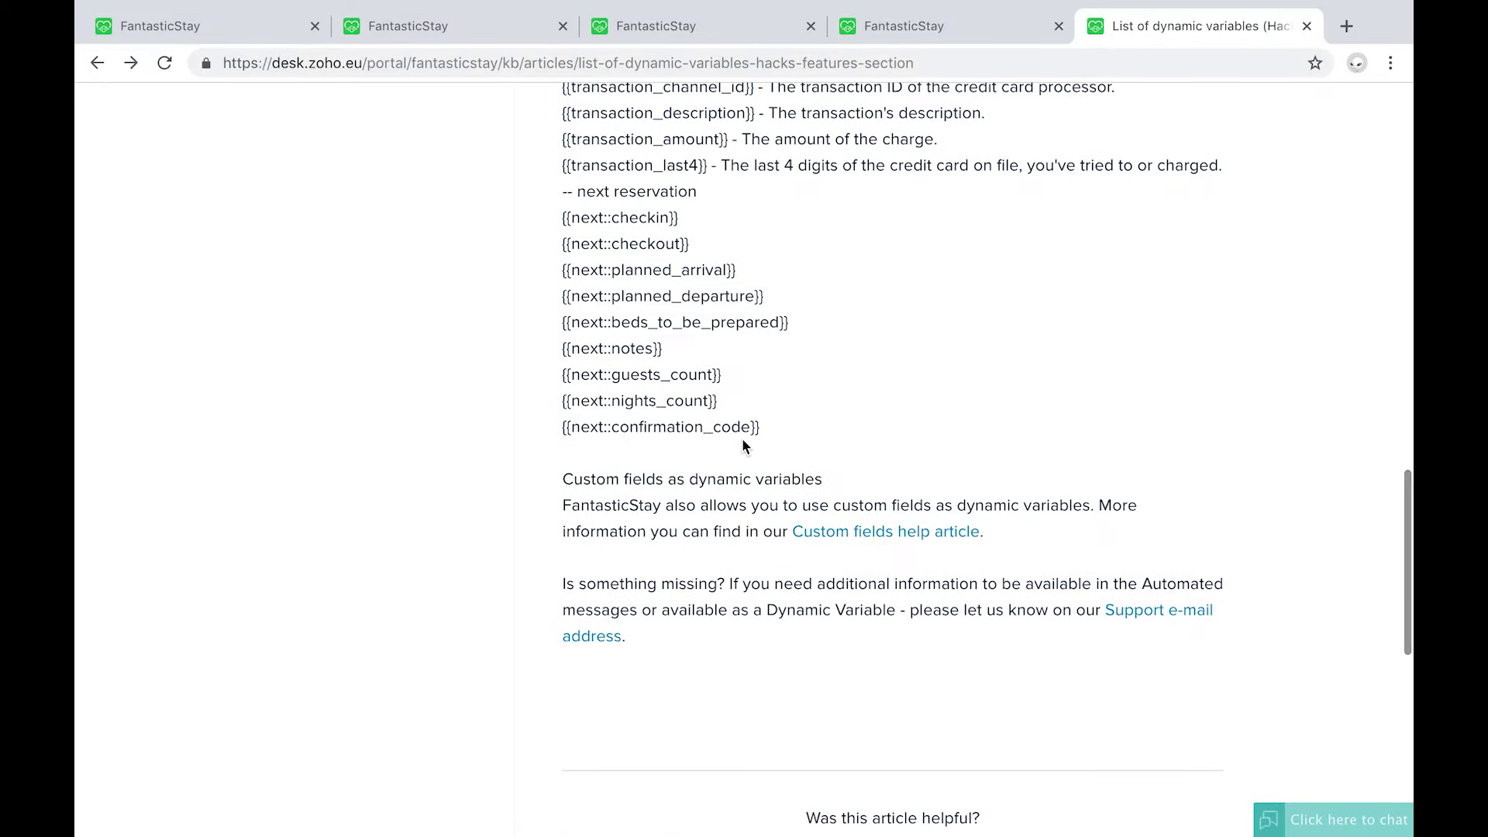
scroll(742, 442, "up", 1)
scroll(742, 439, "up", 2)
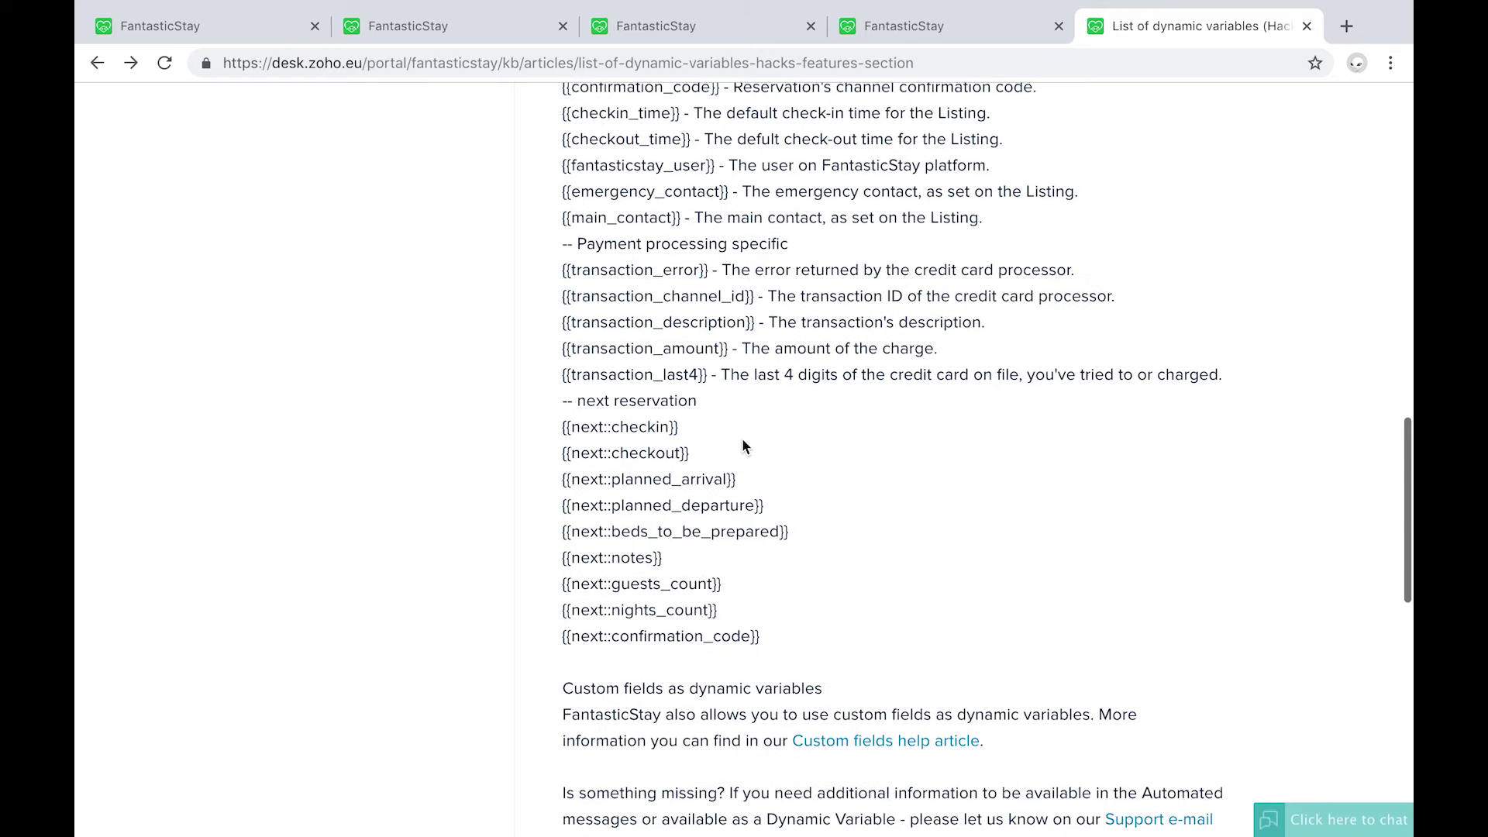
scroll(708, 399, "up", 3)
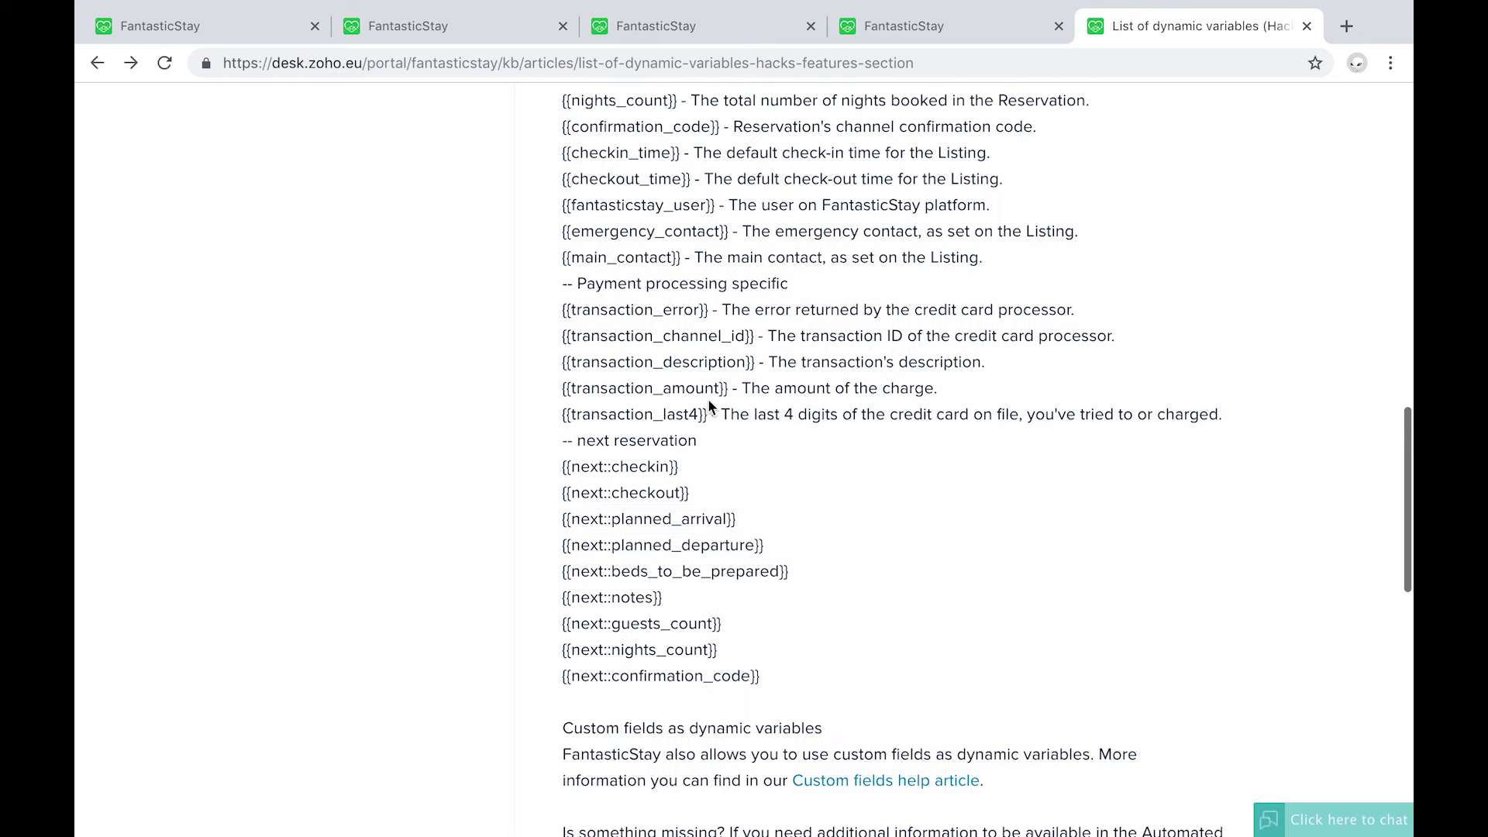
left_click(919, 25)
left_click(870, 380)
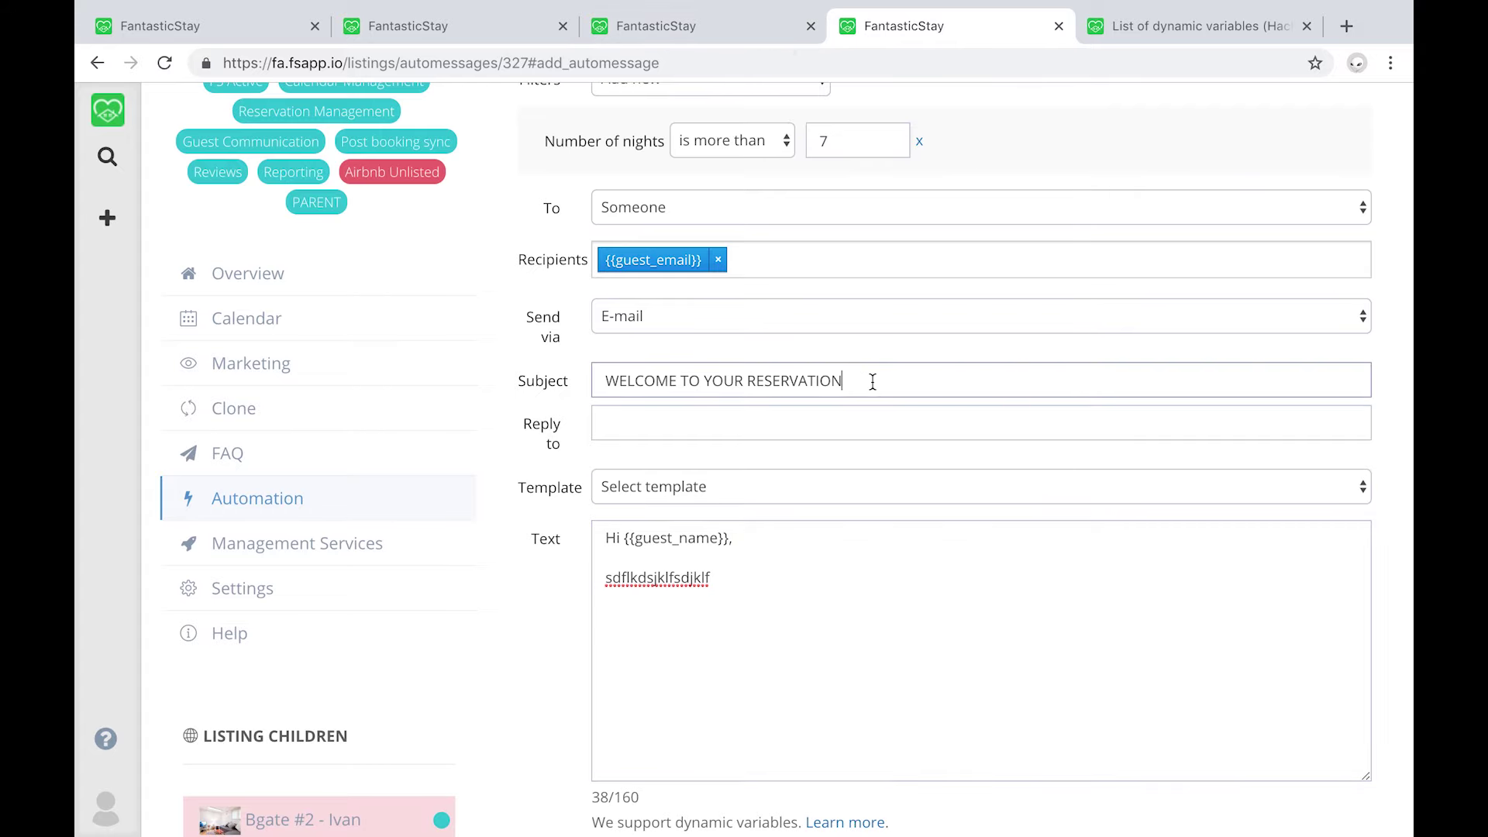
left_click(1165, 27)
scroll(653, 412, "up", 1)
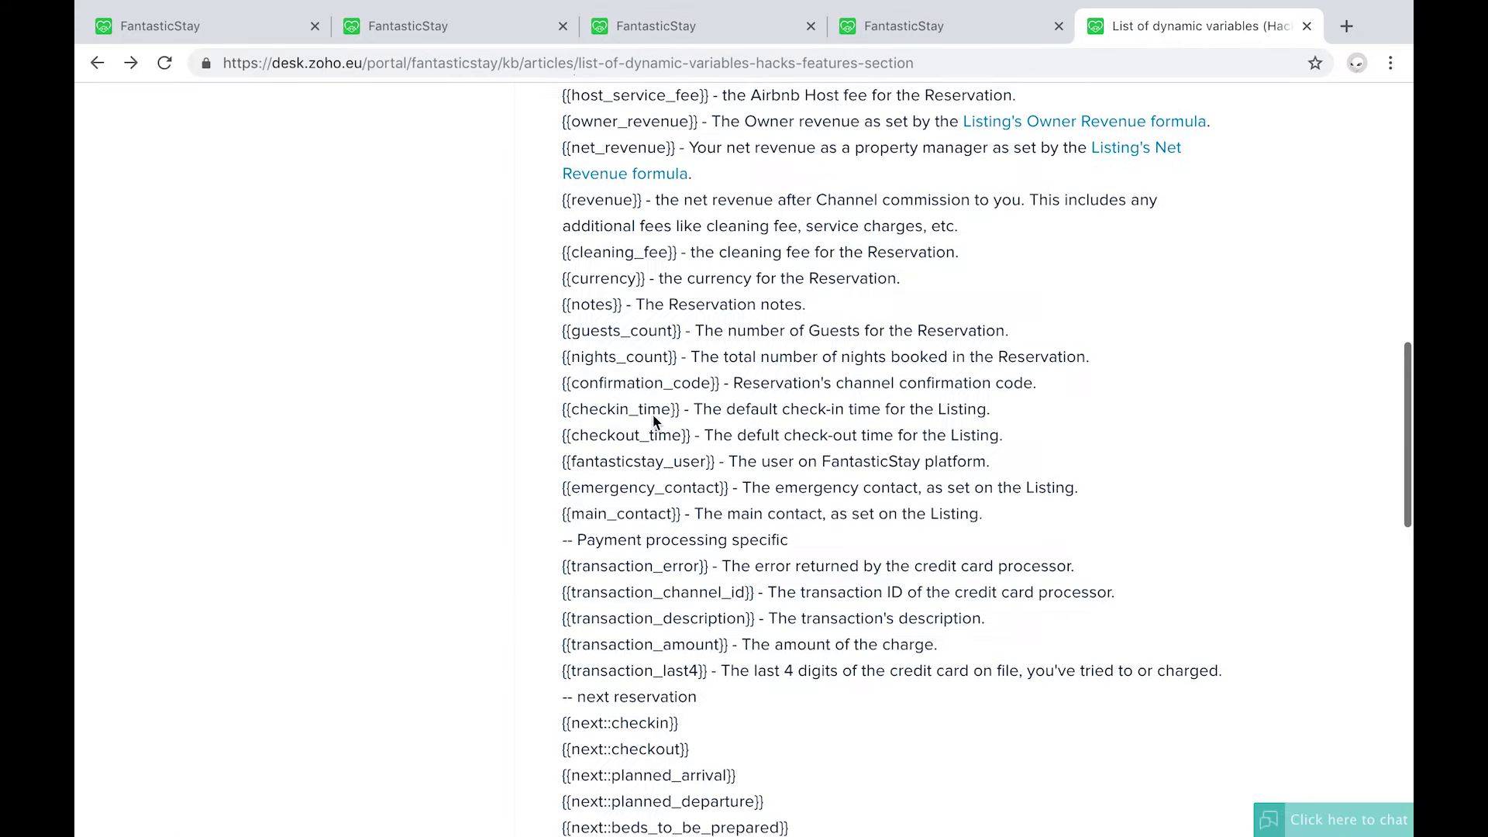
left_click_drag(562, 416, 682, 418)
key("ctrl+c")
Replace the old message subject with 'CHECK-IN: {{checkin_time}}'
left_click(897, 27)
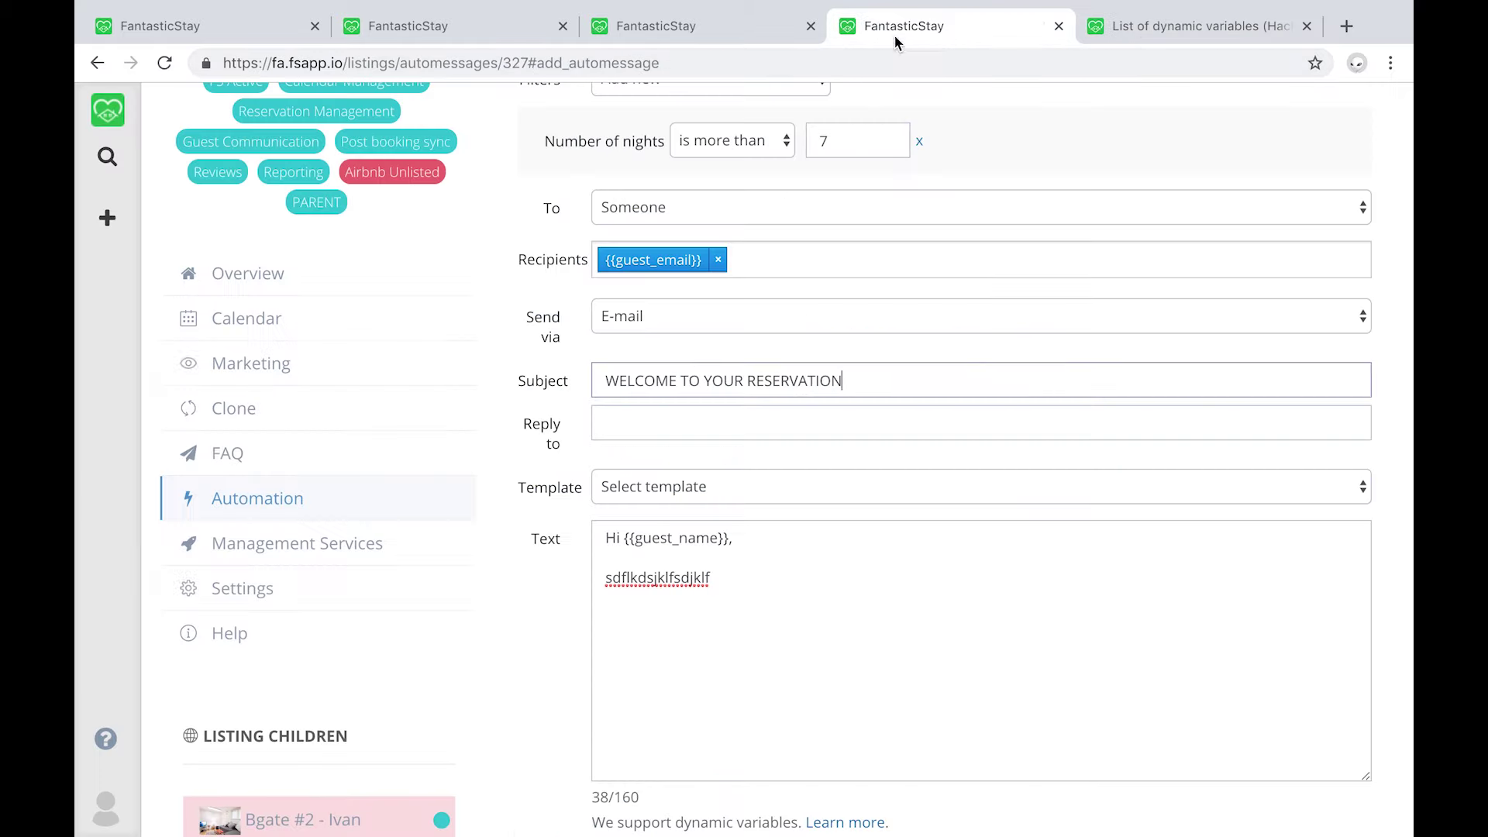
triple_click(672, 383)
type("CHECK")
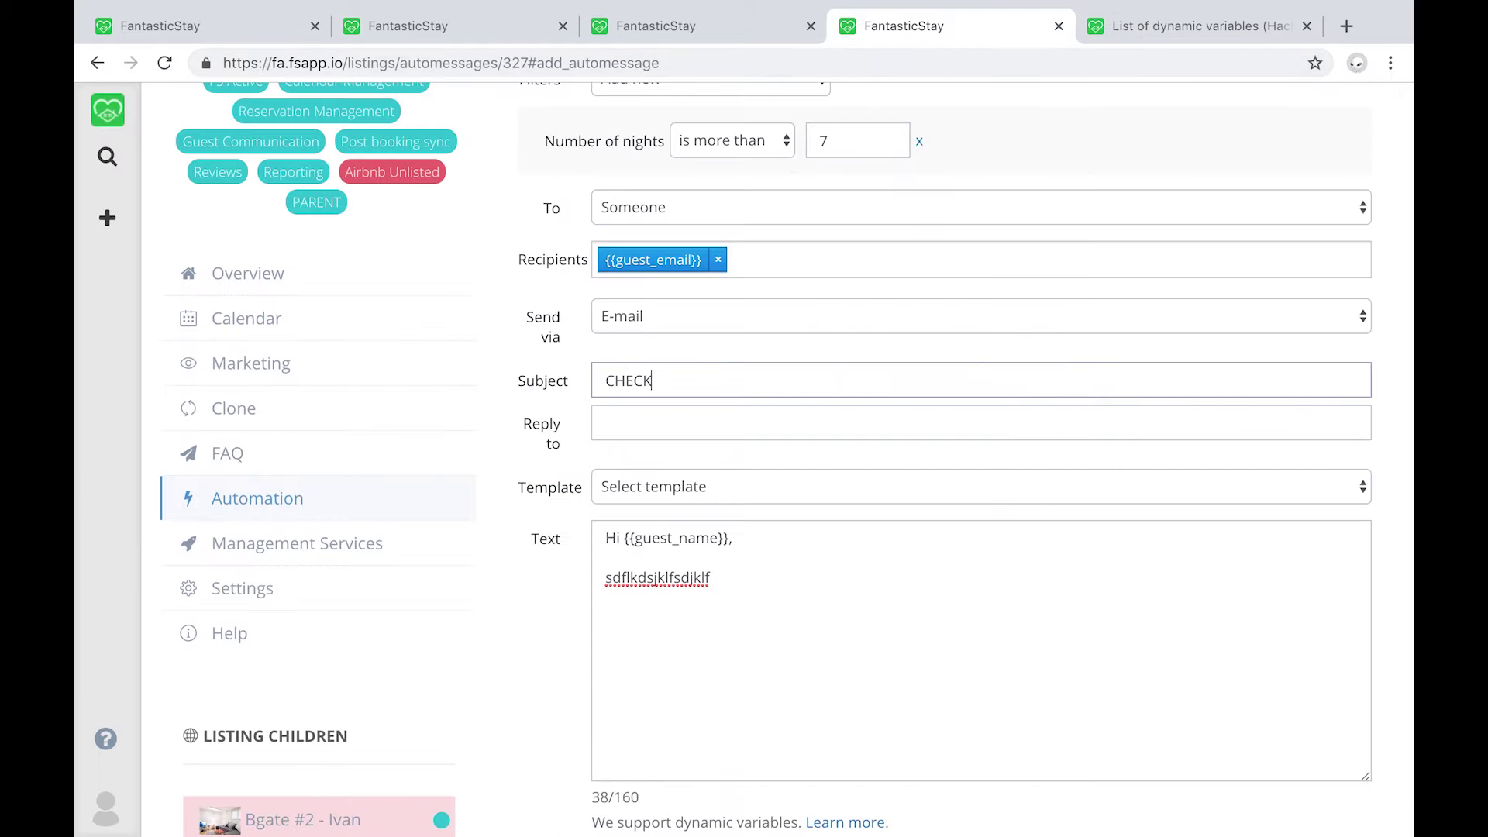
type("-IN:")
key("ctrl+v")
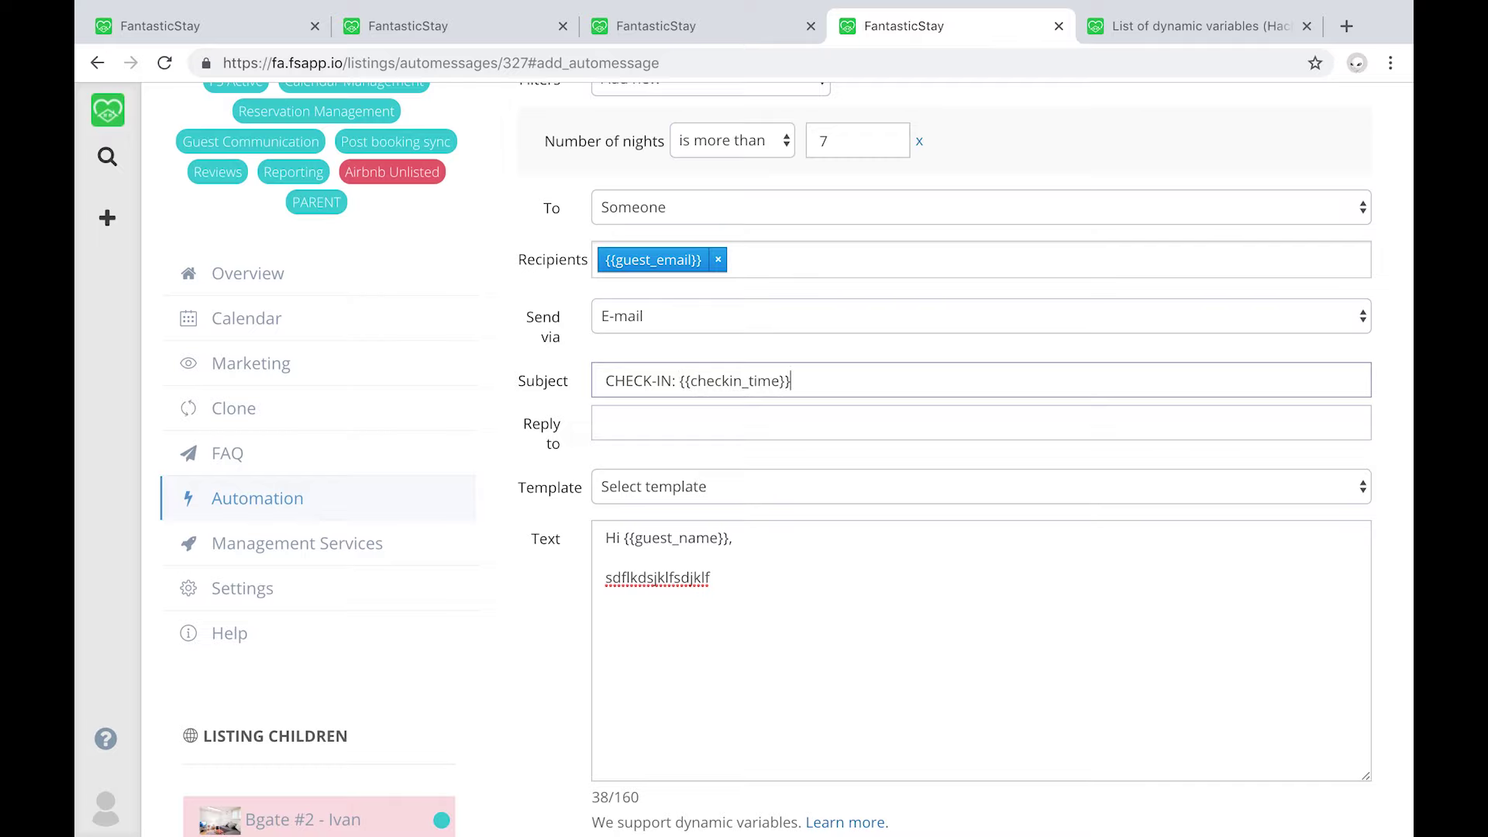
left_click(707, 451)
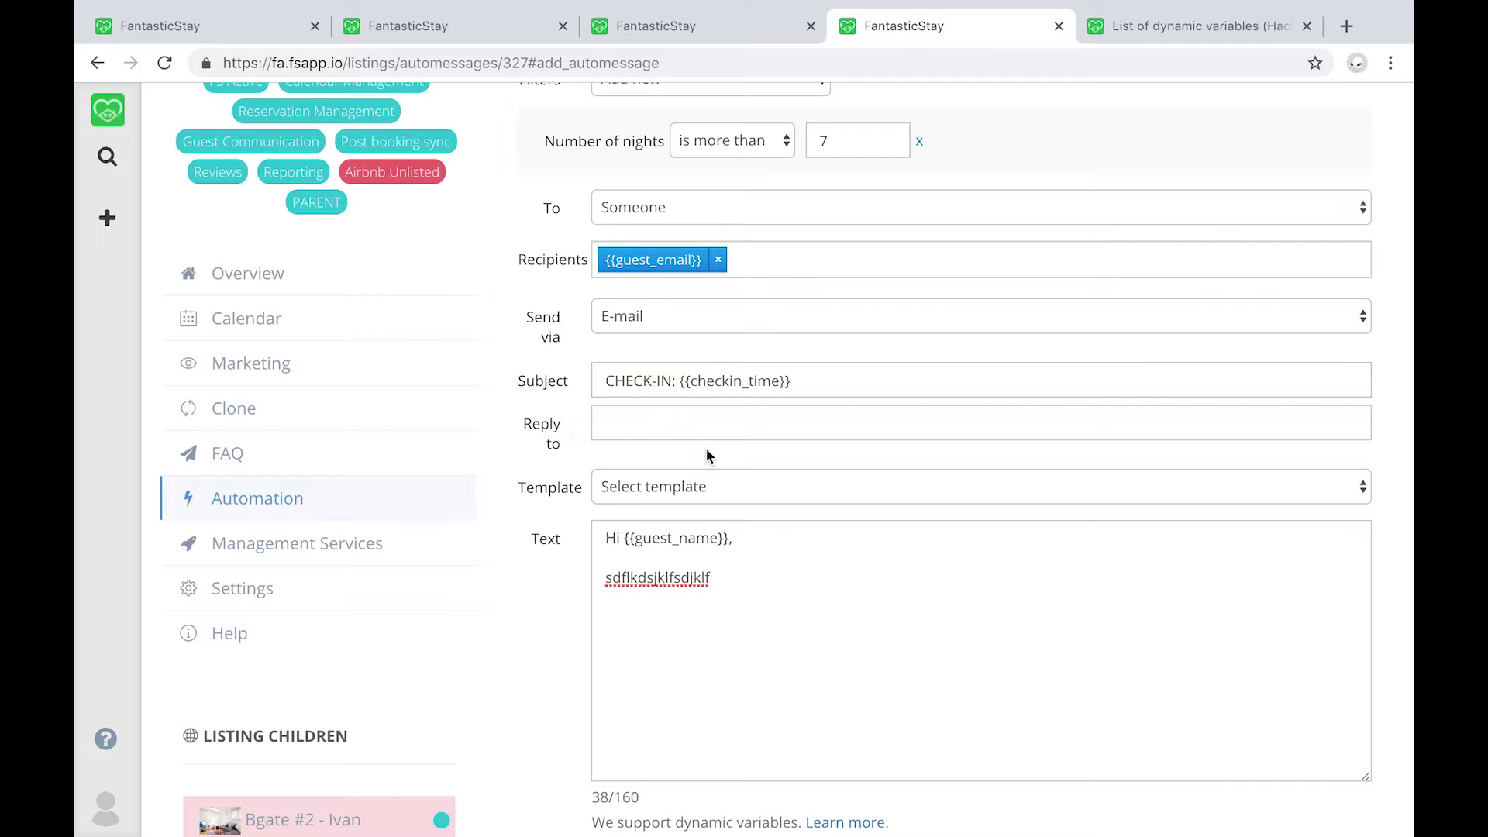
scroll(706, 448, "down", 1)
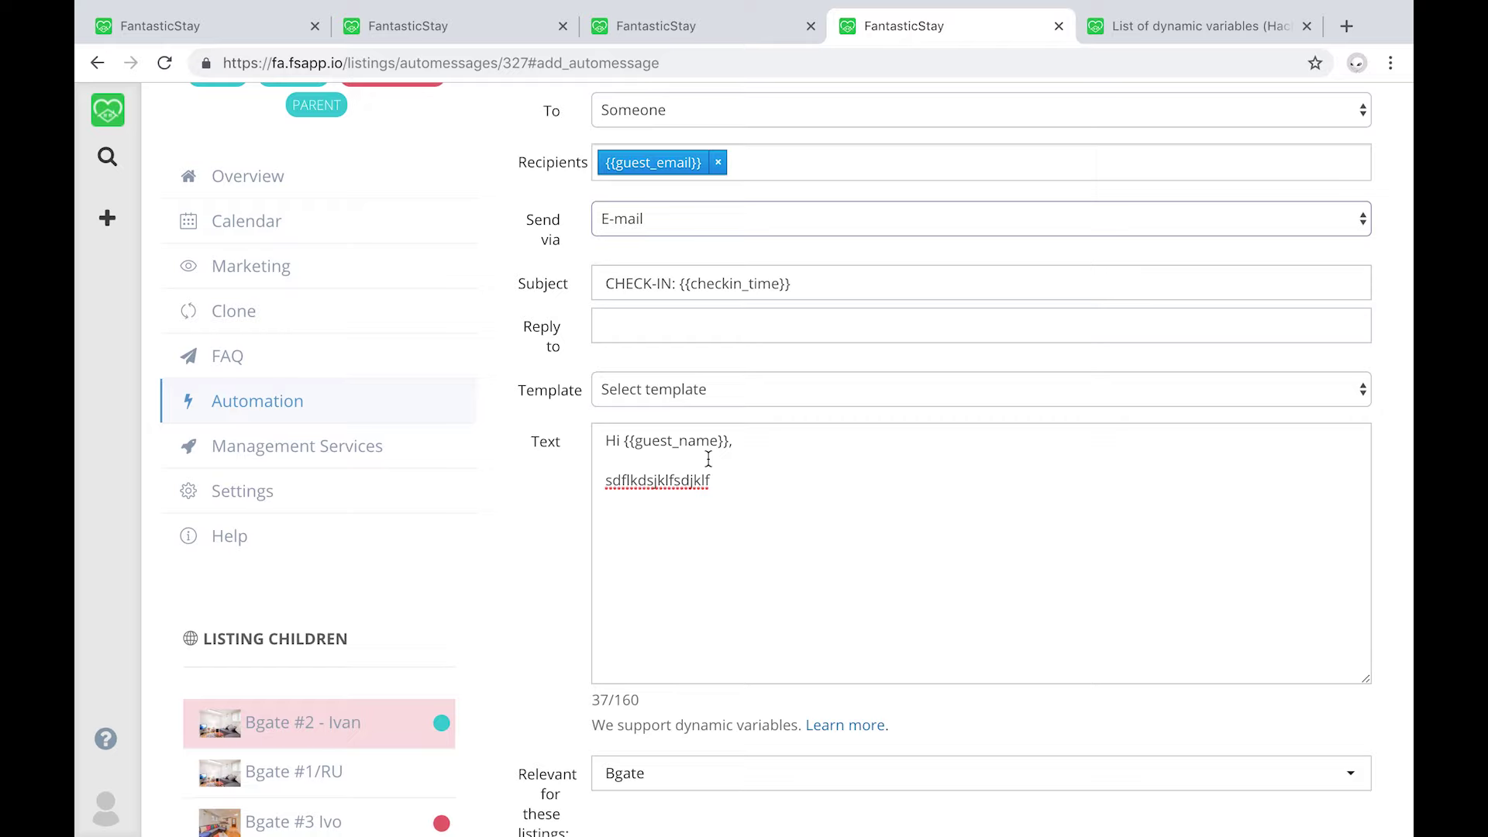
scroll(708, 459, "up", 5)
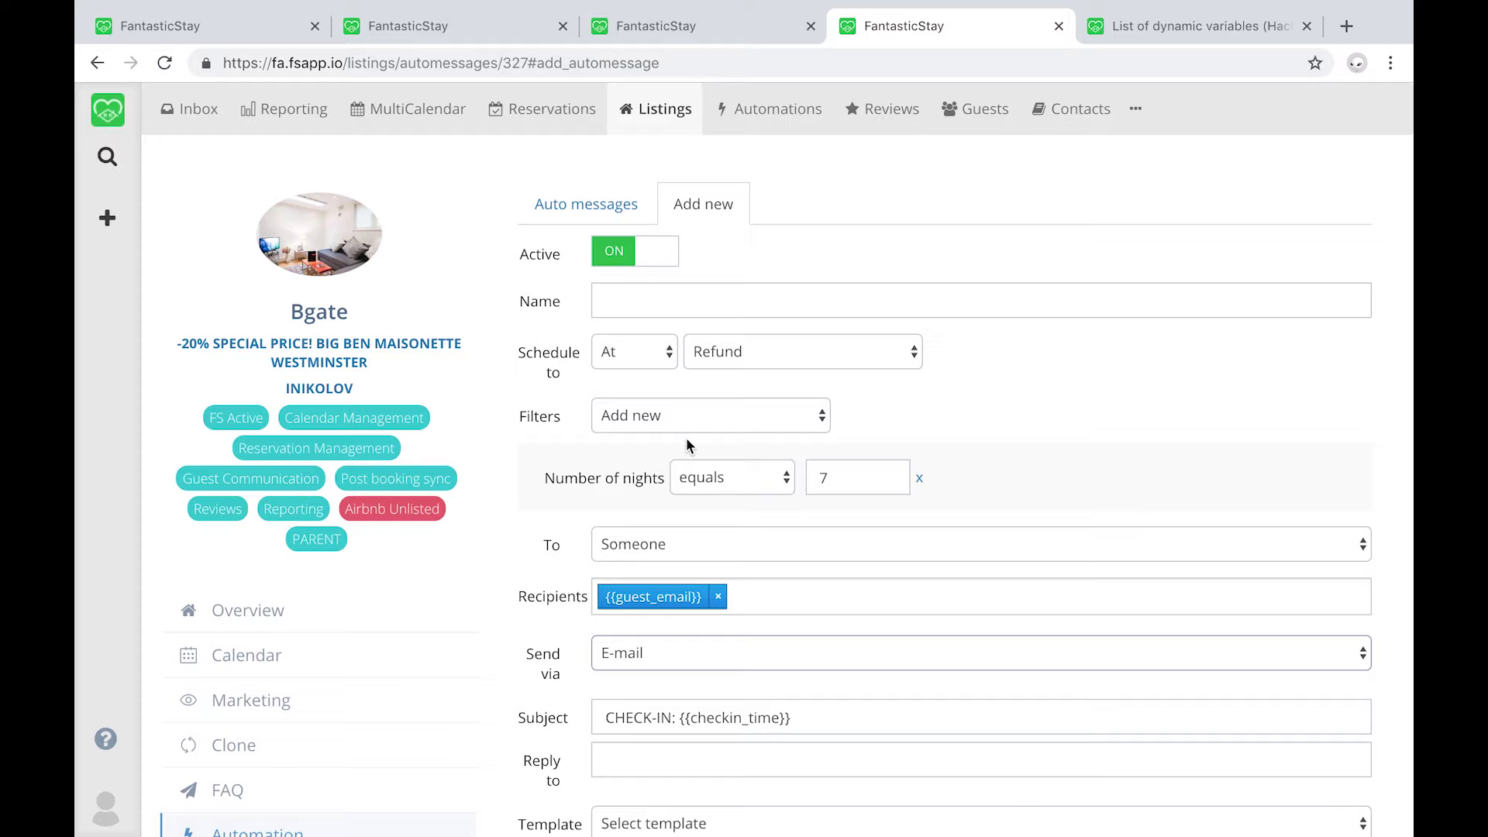
Schedule the message to send 3 days after check-out
left_click(643, 360)
left_click(643, 369)
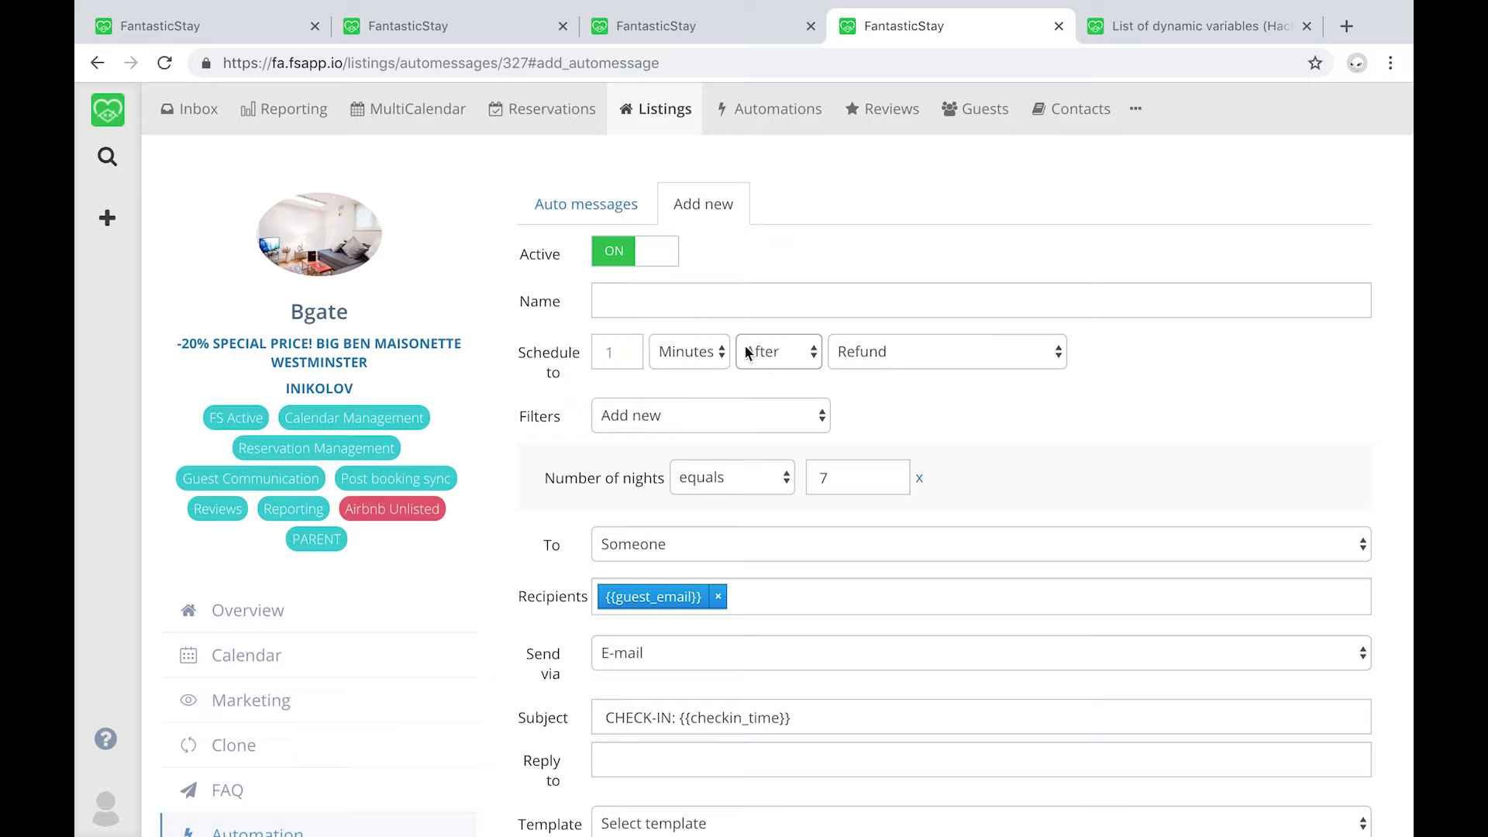
left_click(862, 360)
left_click(890, 255)
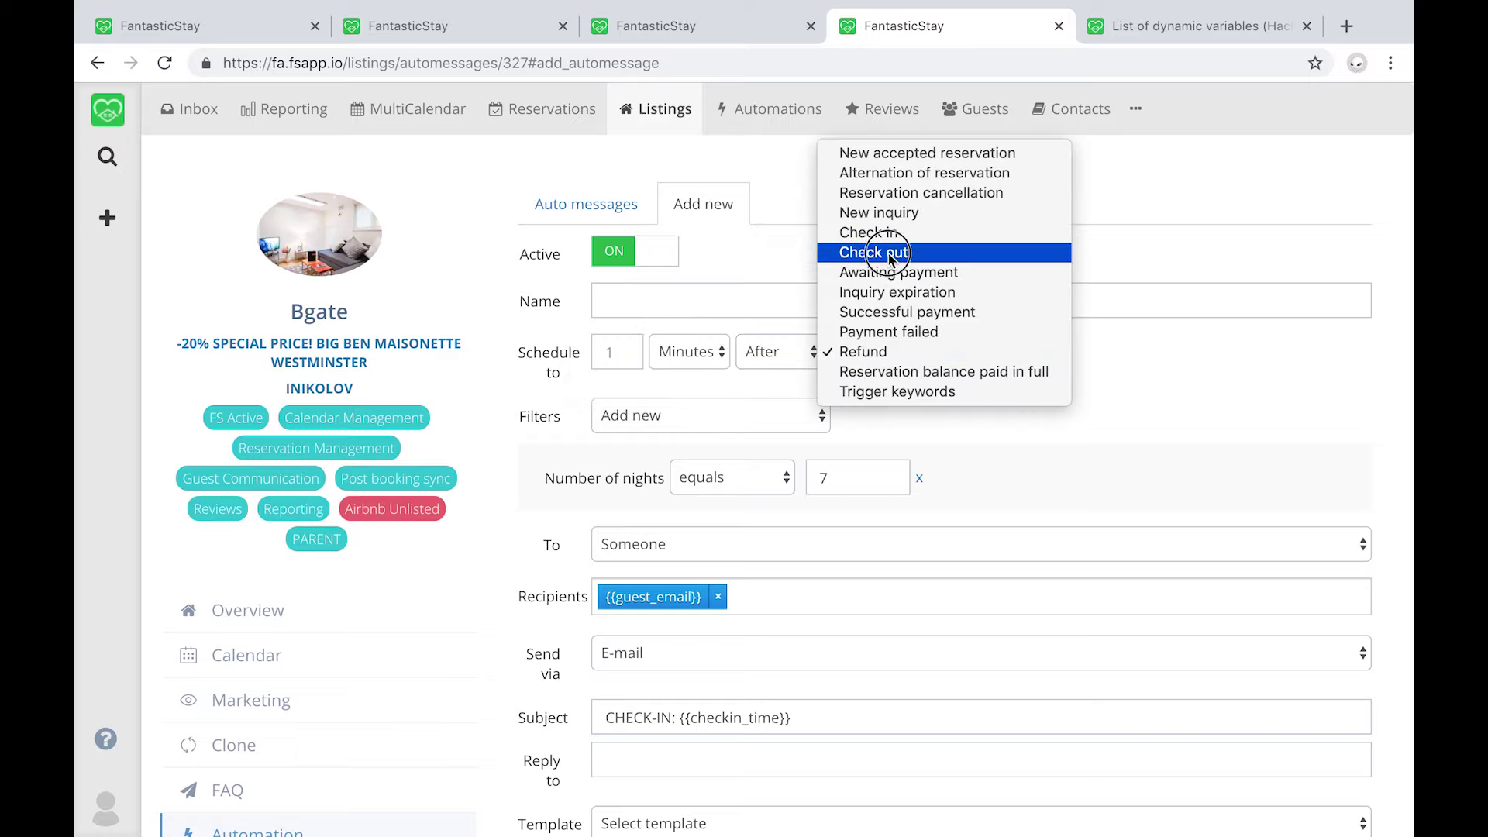
left_click(689, 351)
left_click(686, 389)
left_click(764, 353)
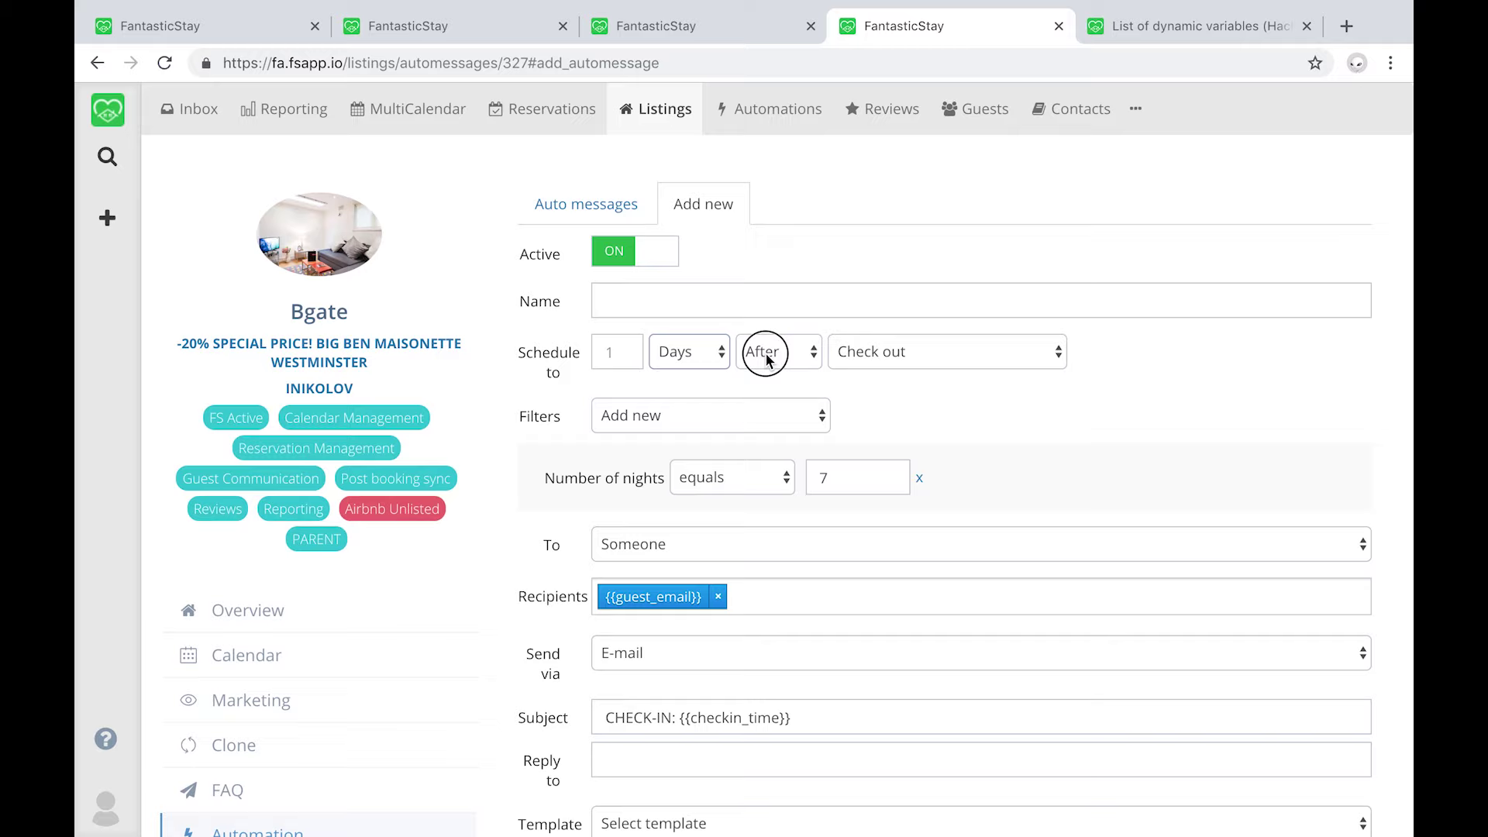
left_click(771, 351)
left_click(617, 351)
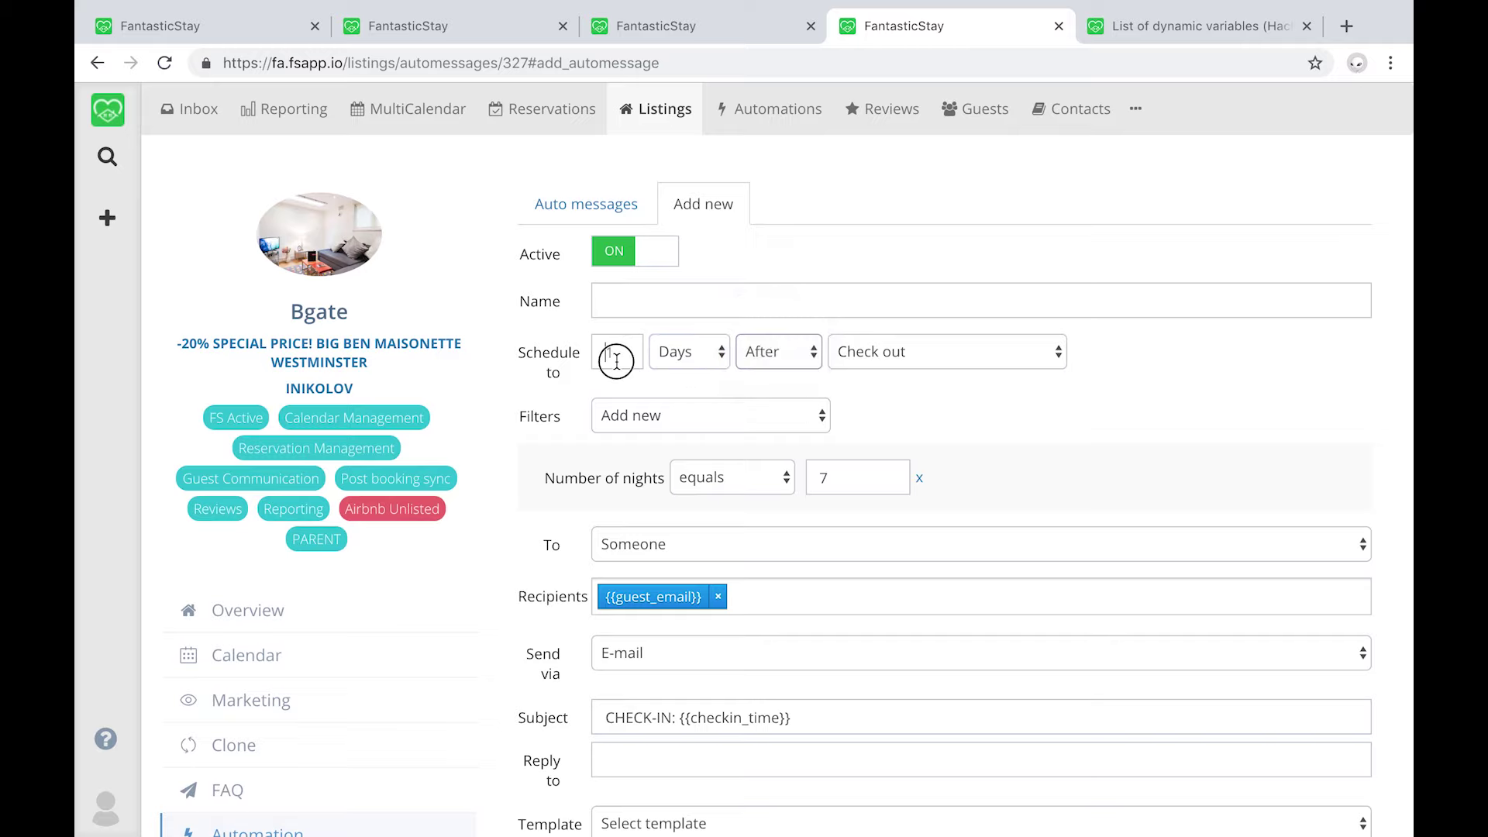
type("3")
Swap the Number of nights filter for a Guest left a review: No filter
left_click(710, 418)
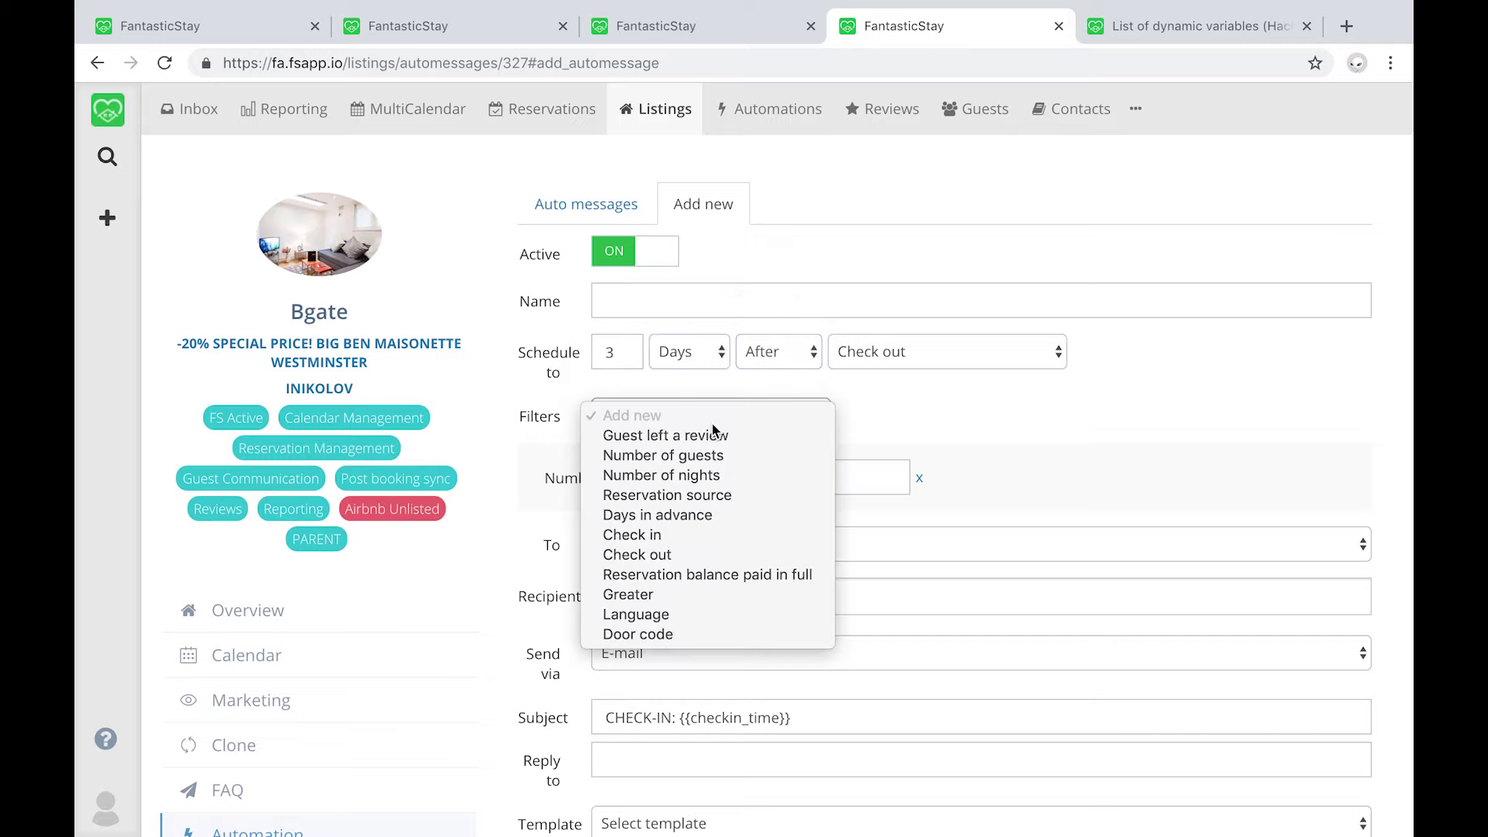
left_click(714, 435)
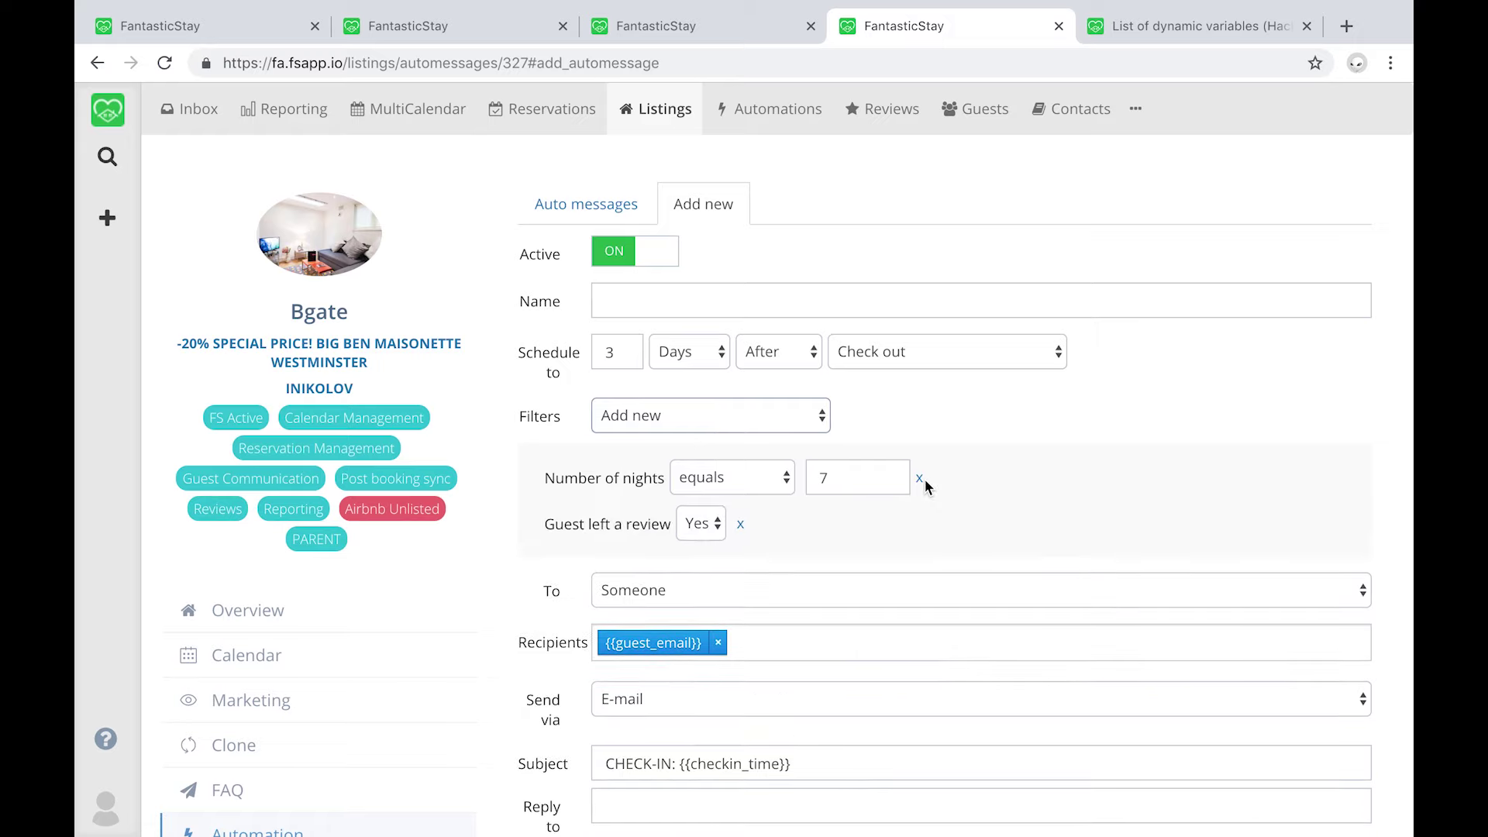
left_click(921, 480)
left_click(701, 478)
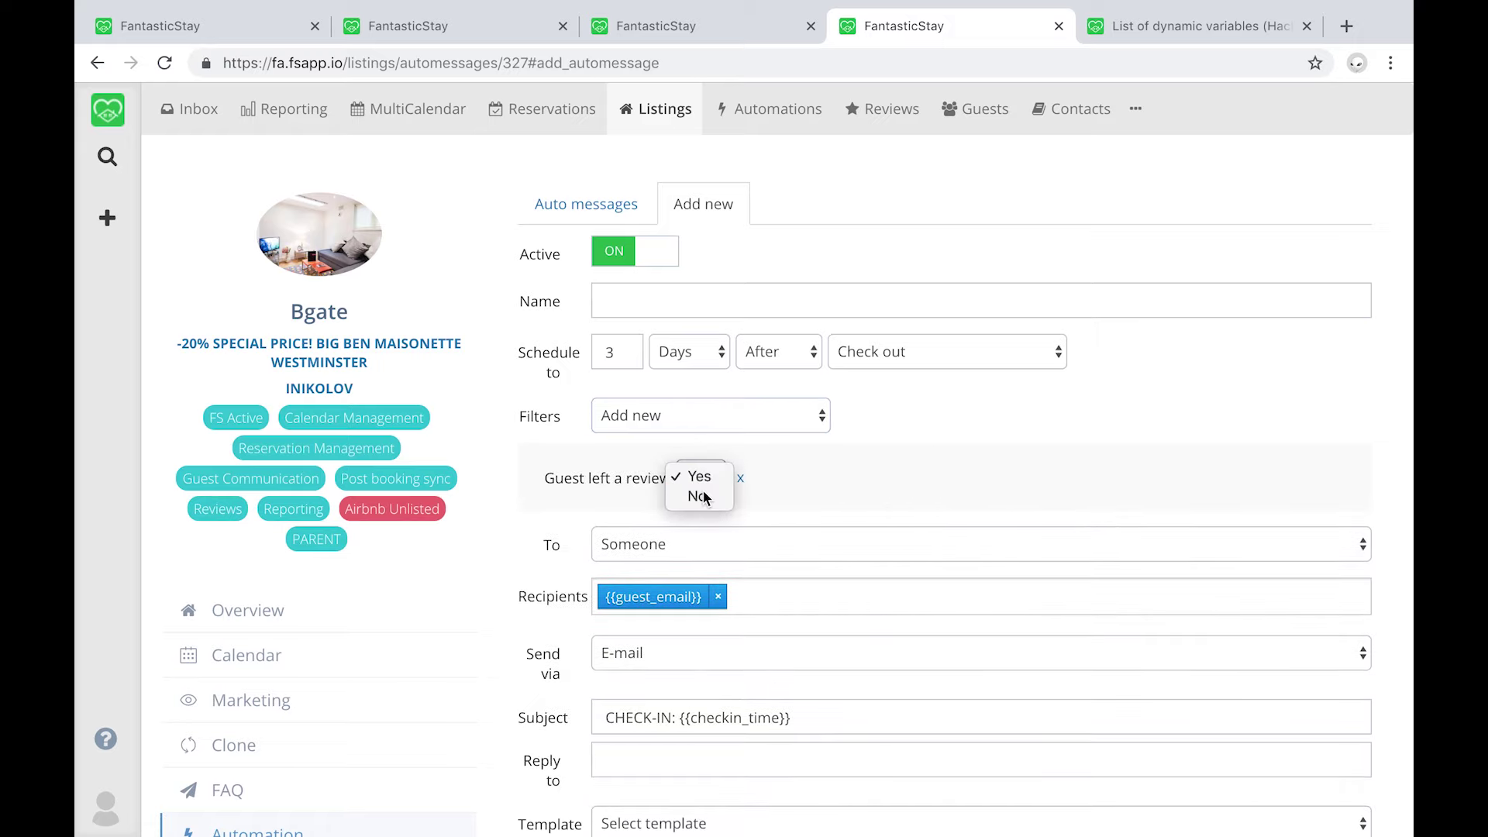
left_click(702, 496)
scroll(918, 471, "down", 3)
Address the message to the guest and deliver it via Booking Channel
left_click(705, 406)
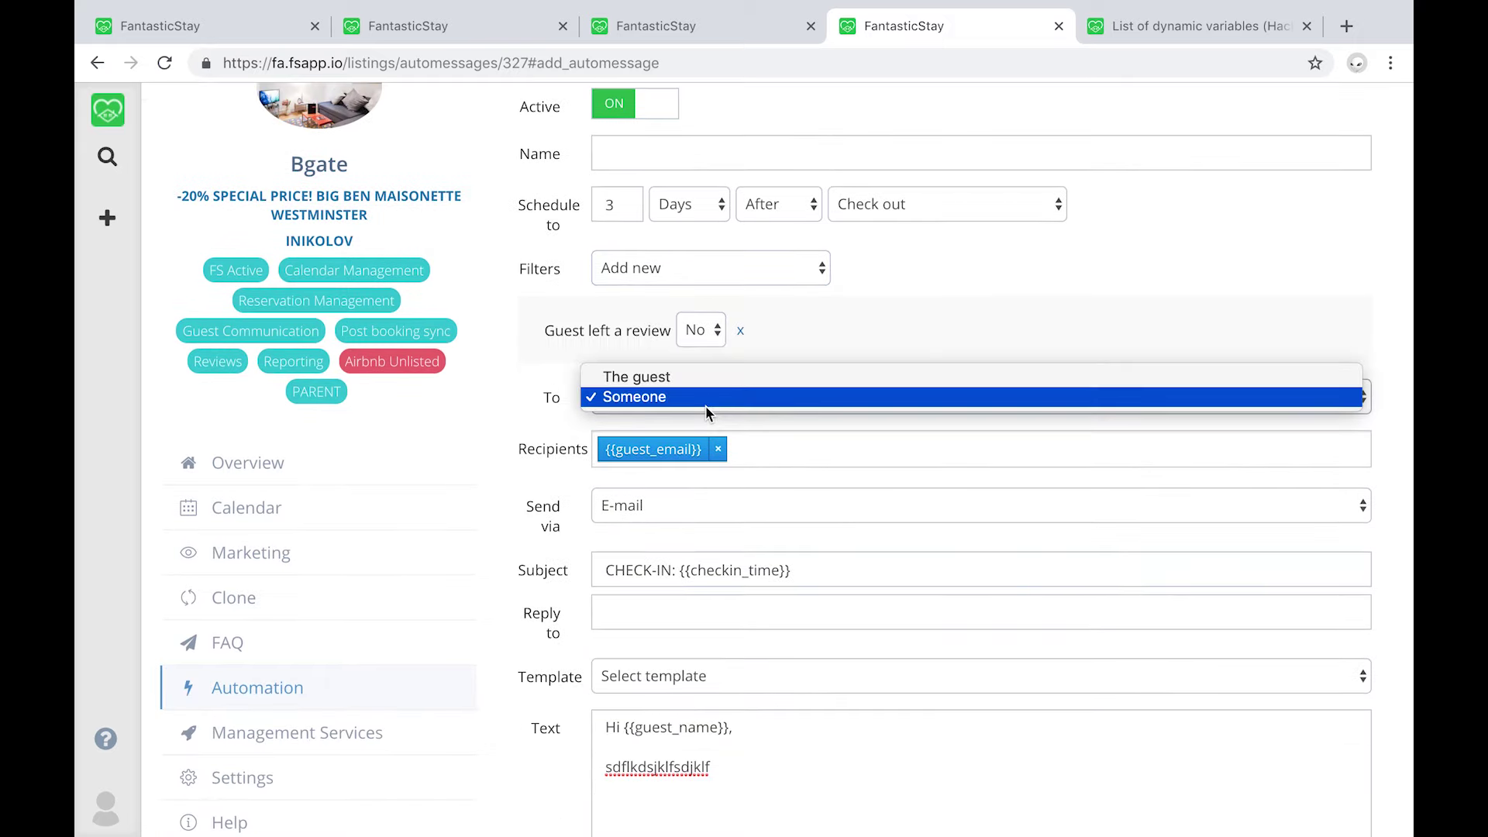
left_click(706, 378)
scroll(710, 517, "down", 2)
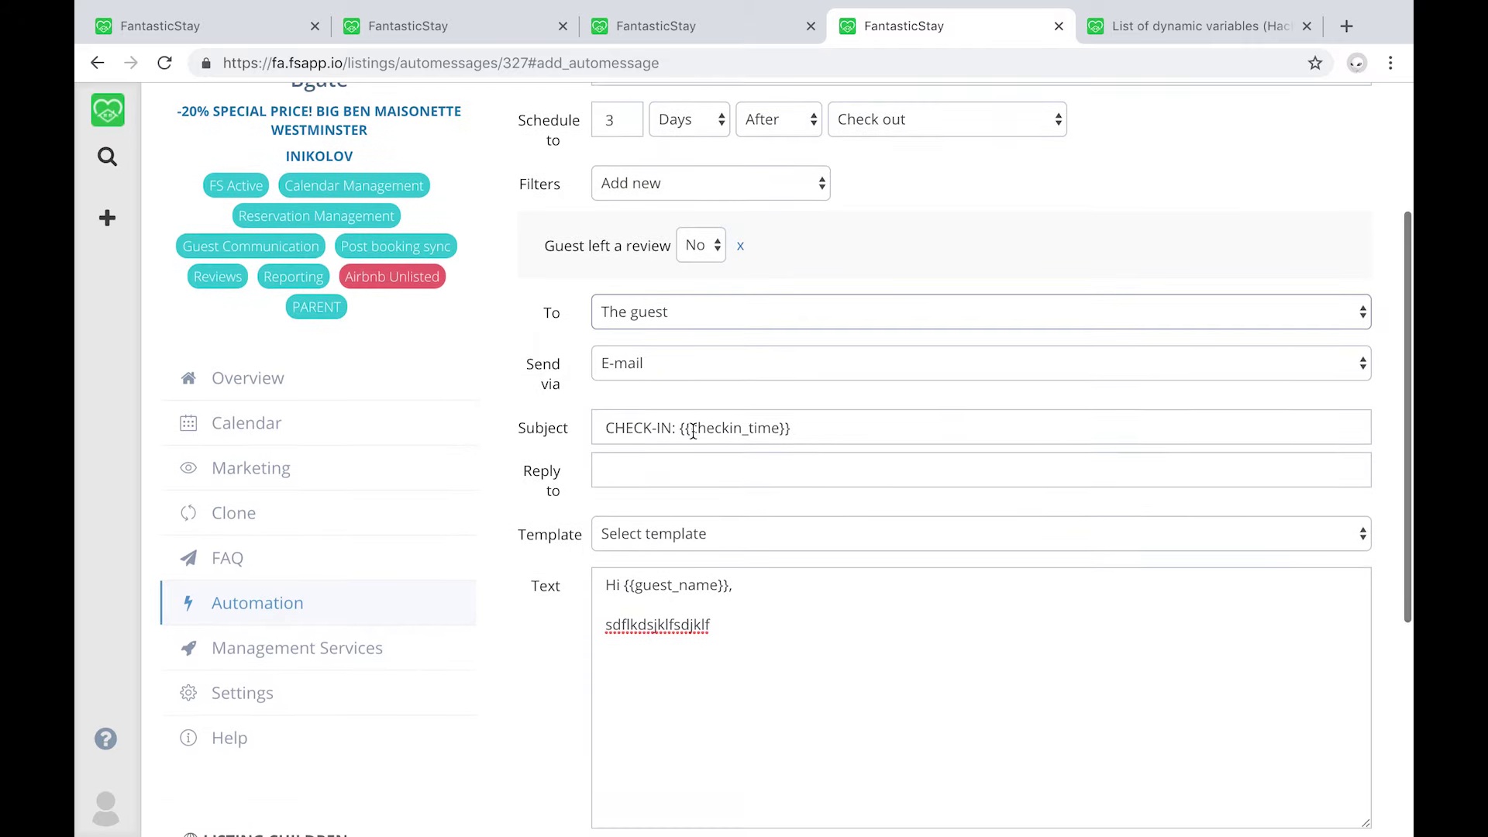
left_click(680, 368)
left_click(680, 362)
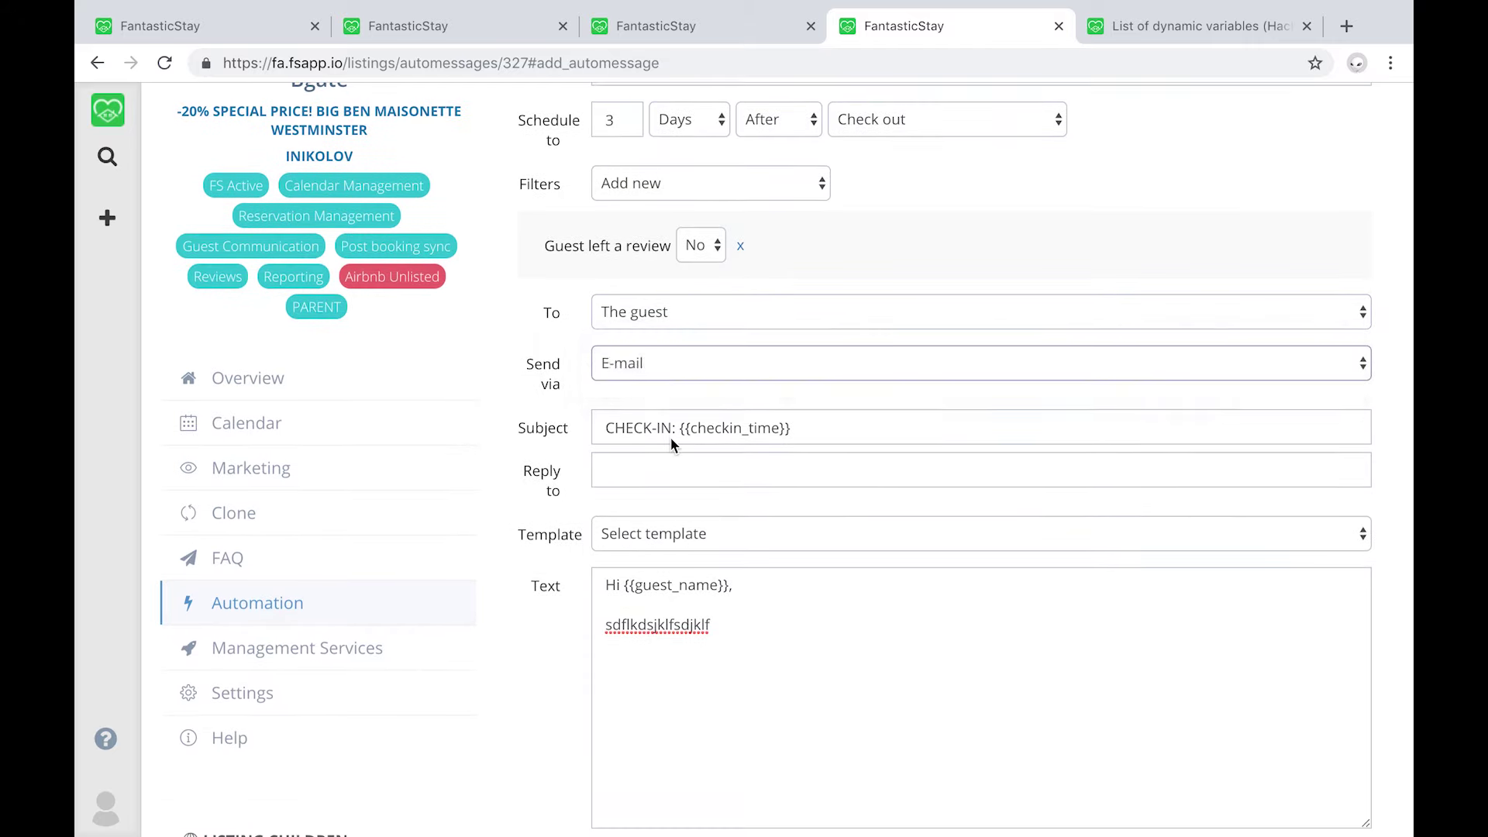
key("Up")
Replace the placeholder body with a request to leave a review after a great stay
left_click(663, 508)
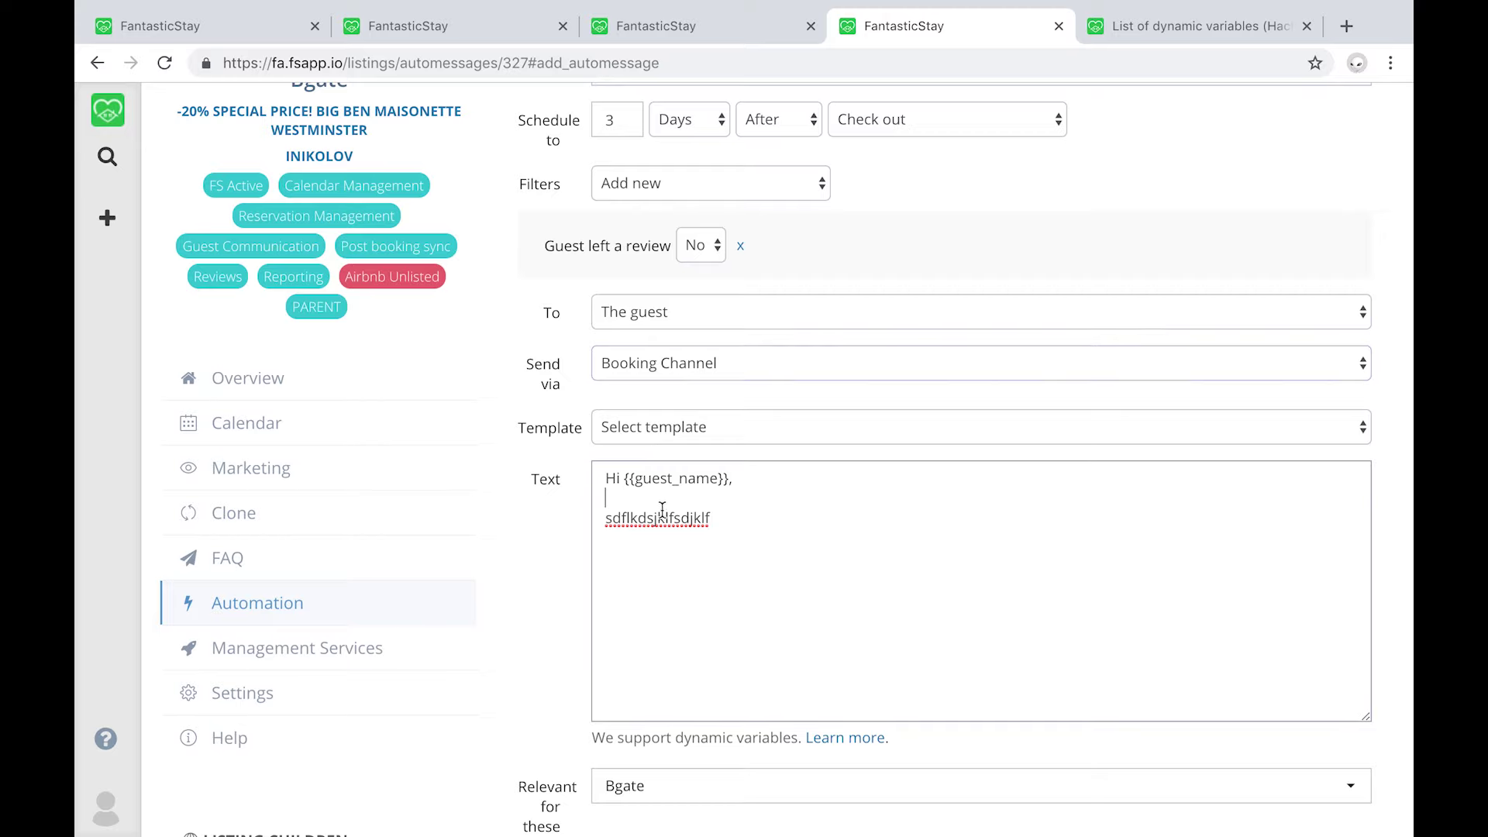
double_click(663, 516)
type("It would")
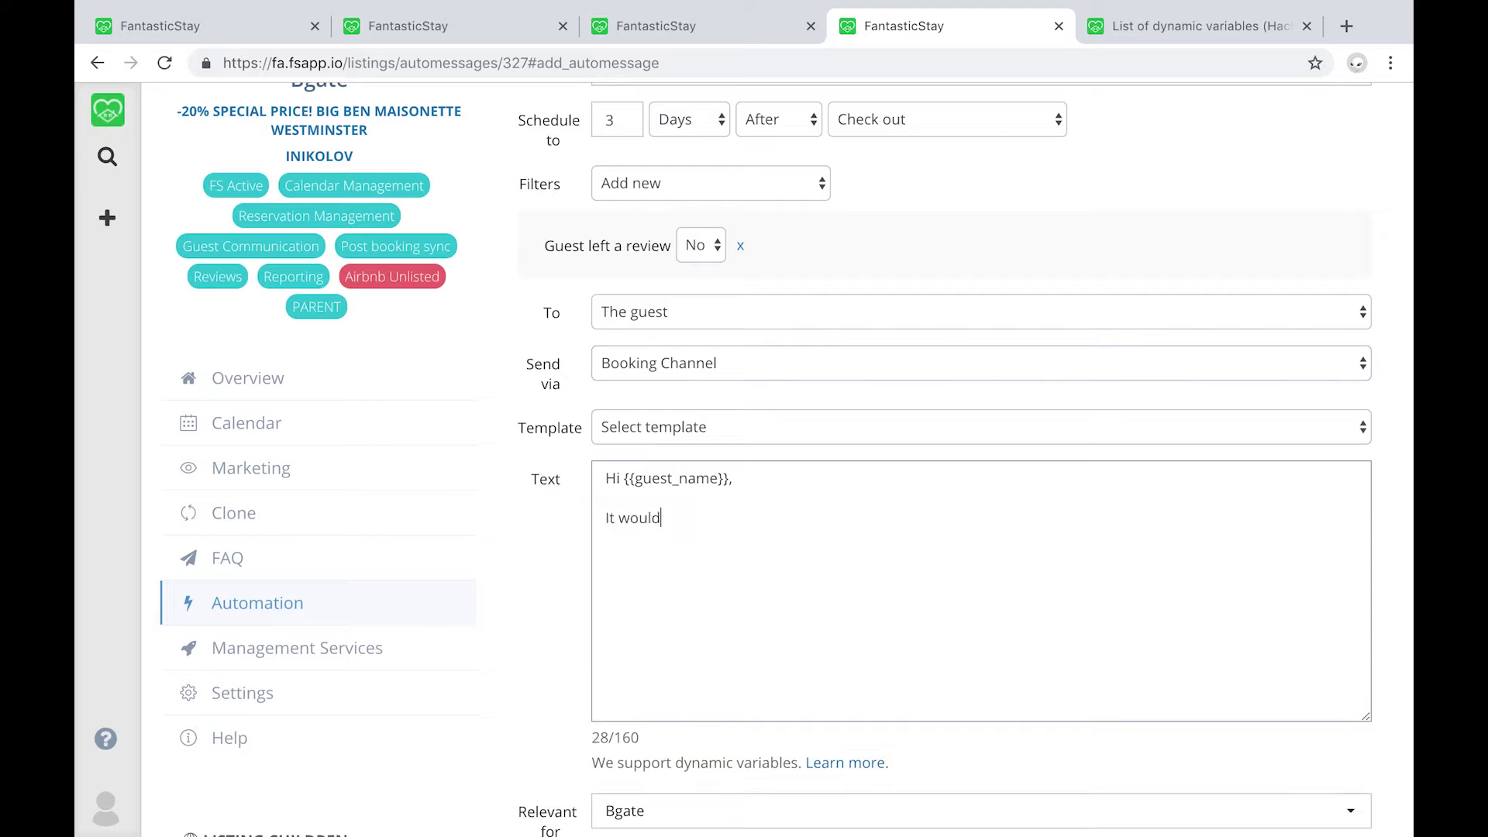
type(" great if you could leae")
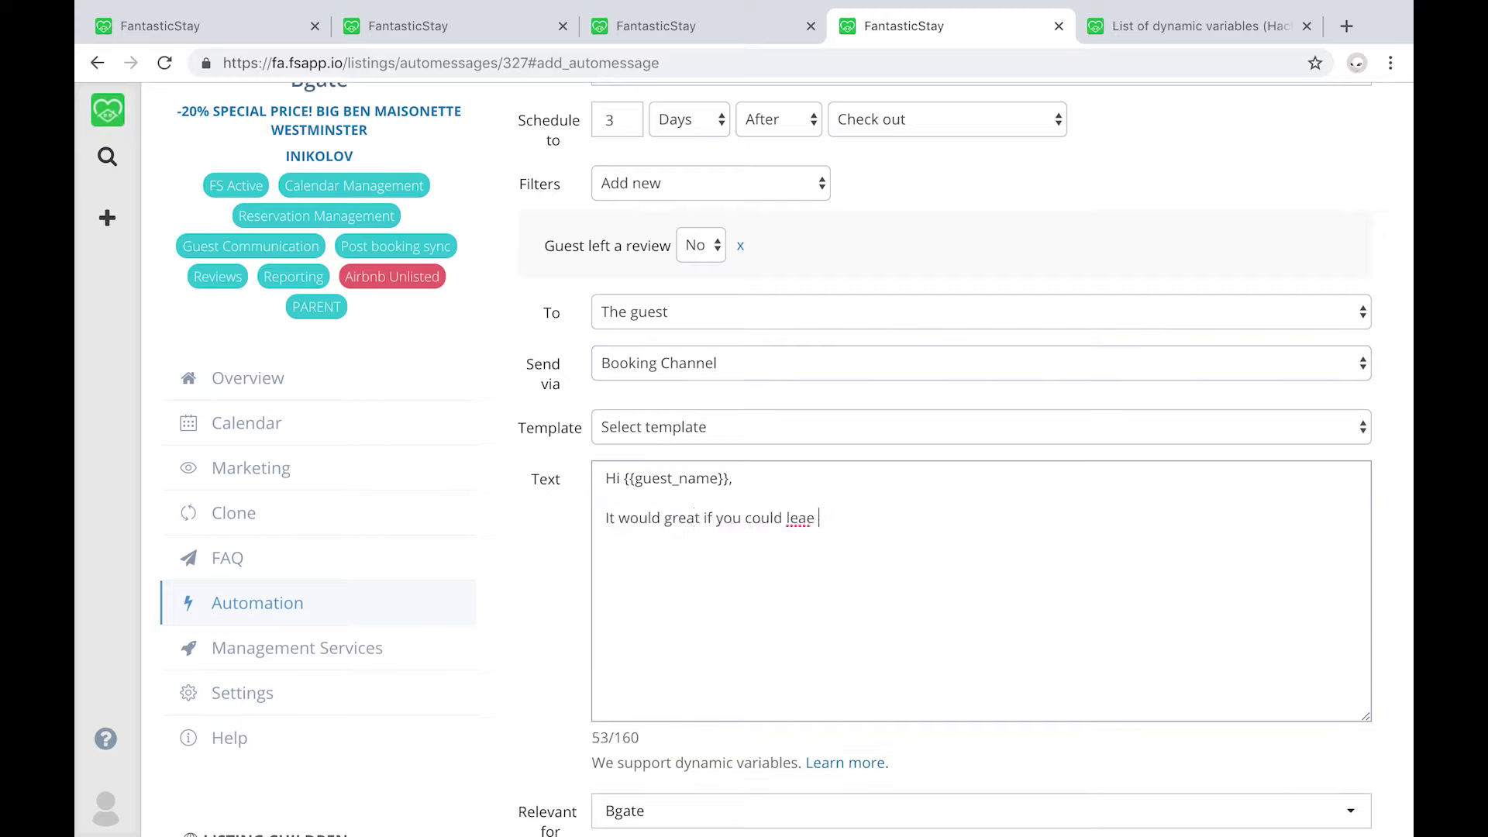
key("BackSpace")
key("BackSpace")
type("ve me a review if you a great stay.")
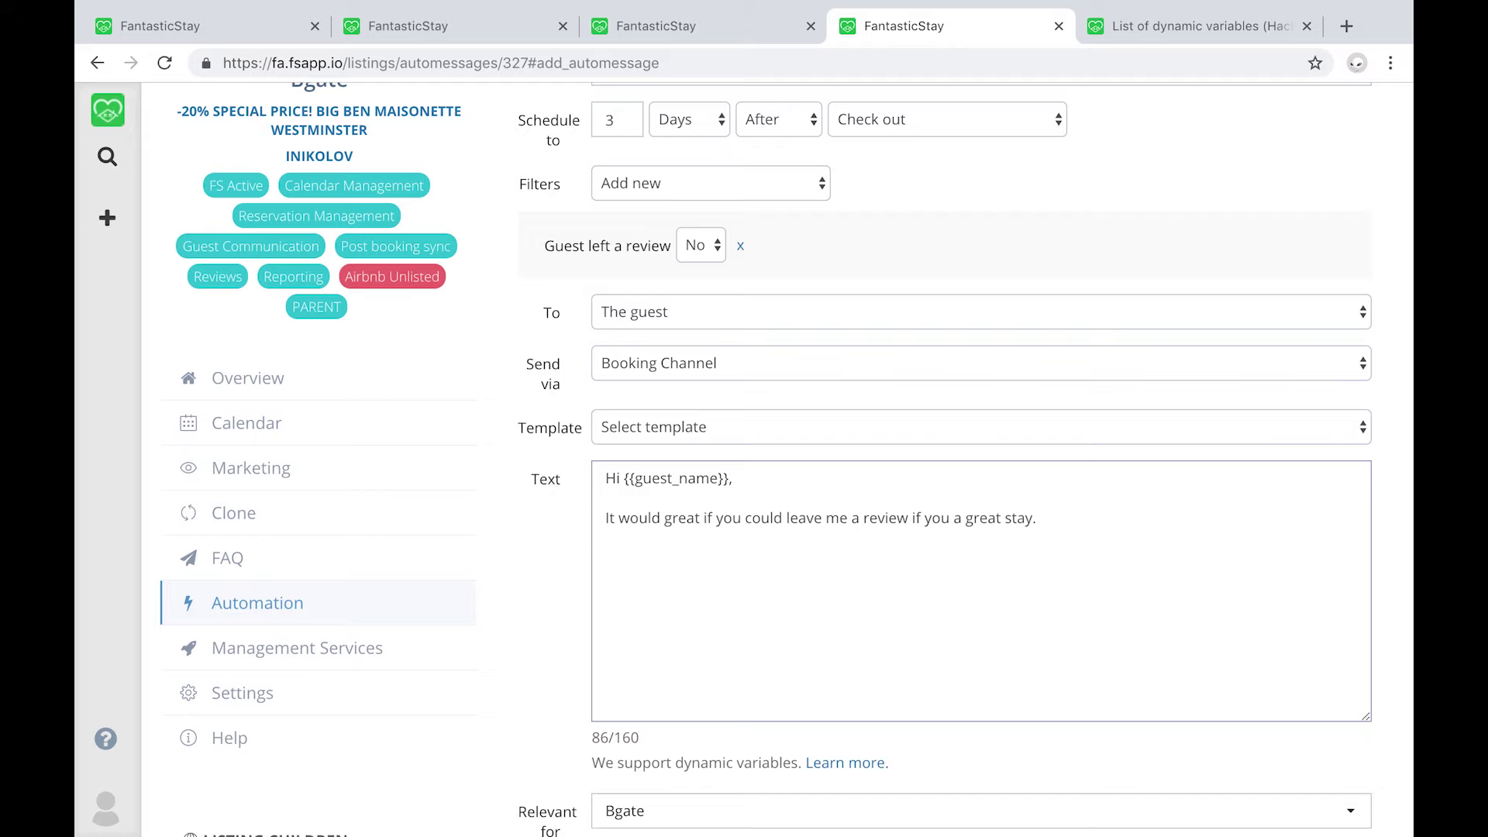
scroll(744, 457, "up", 3)
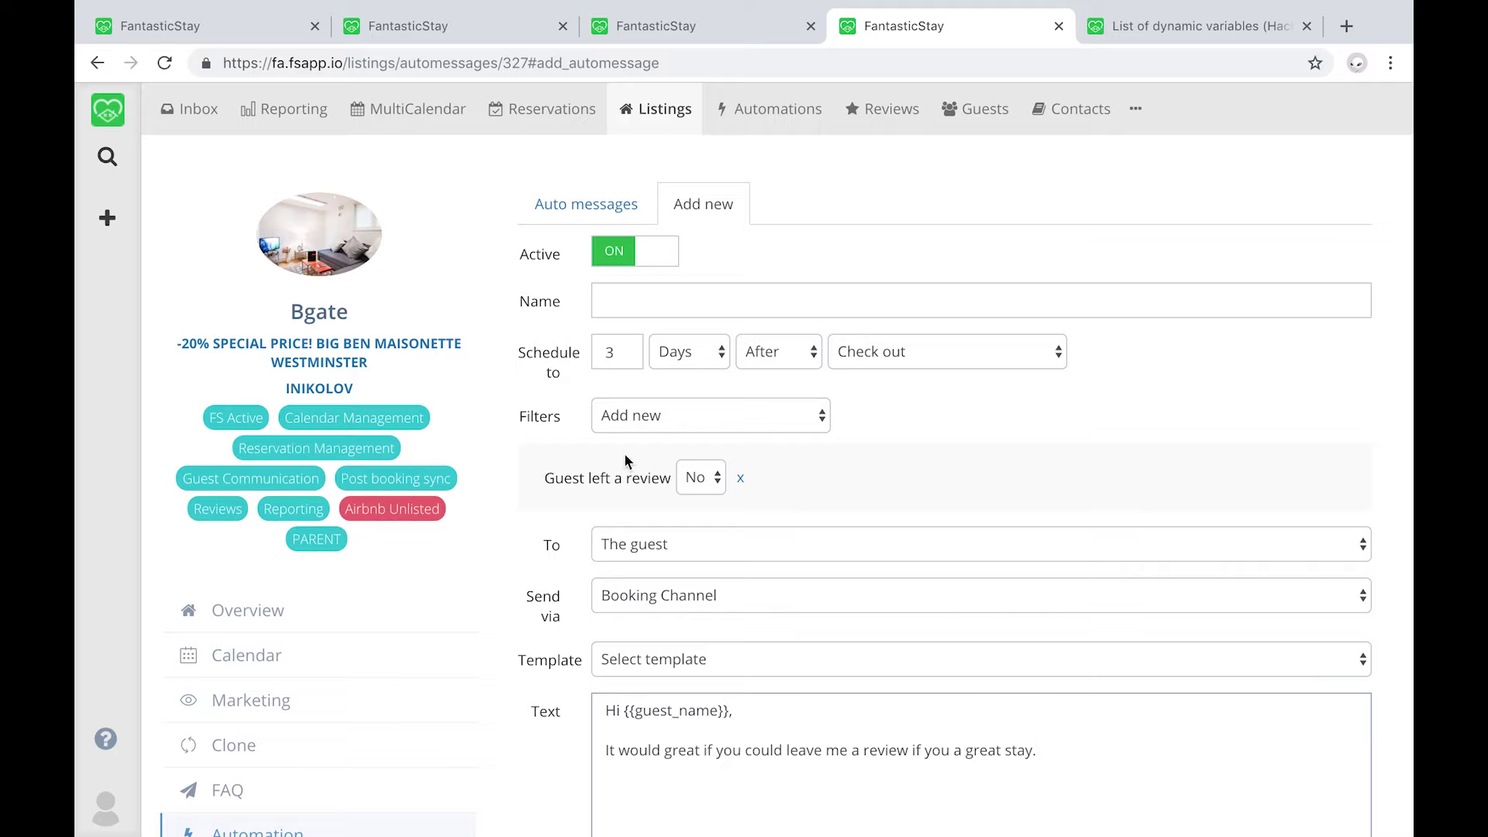
Trigger the message right at a New accepted reservation
left_click(1002, 341)
left_click(961, 255)
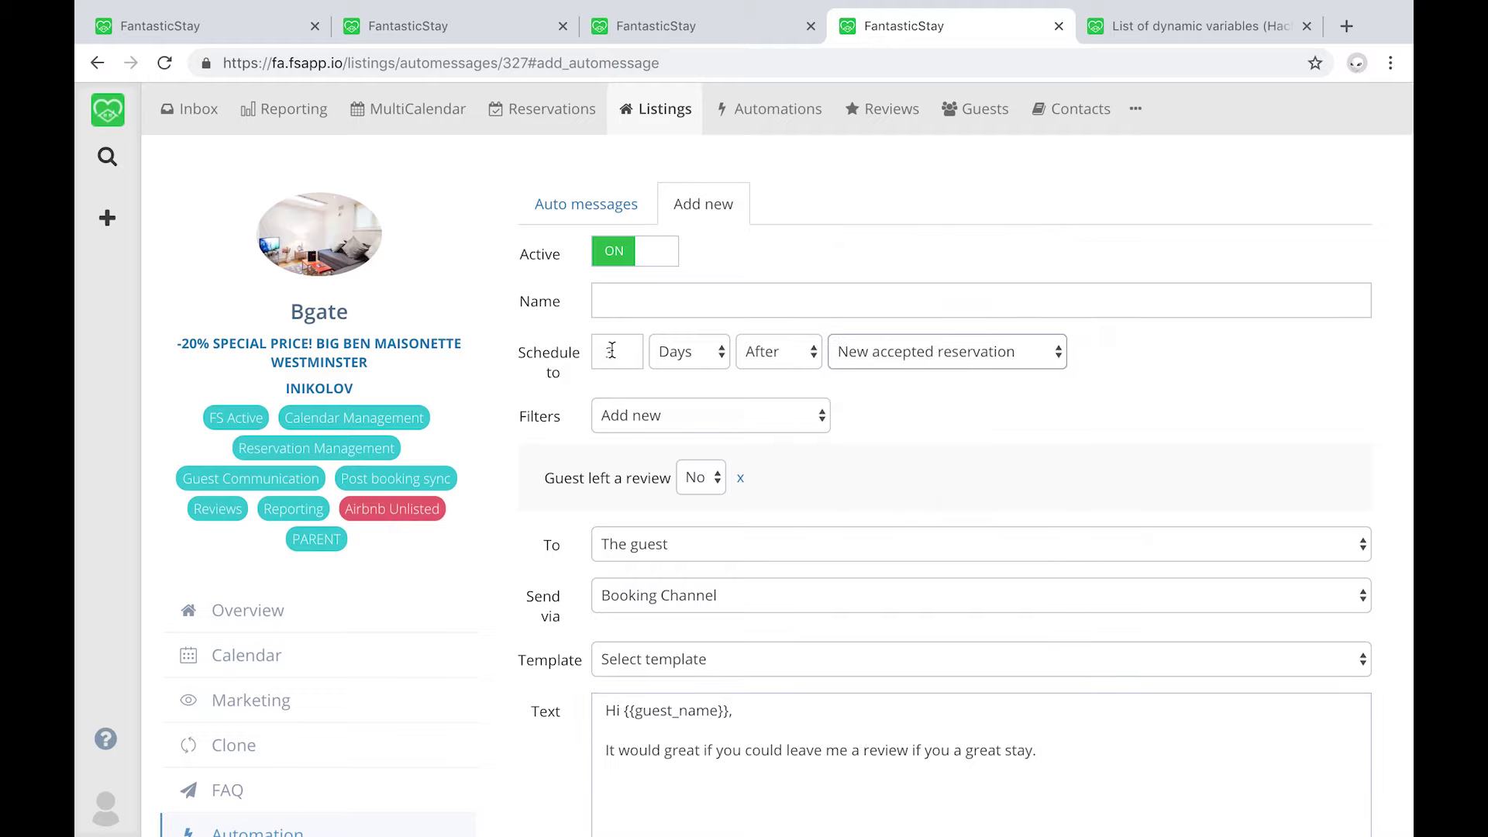
left_click(769, 351)
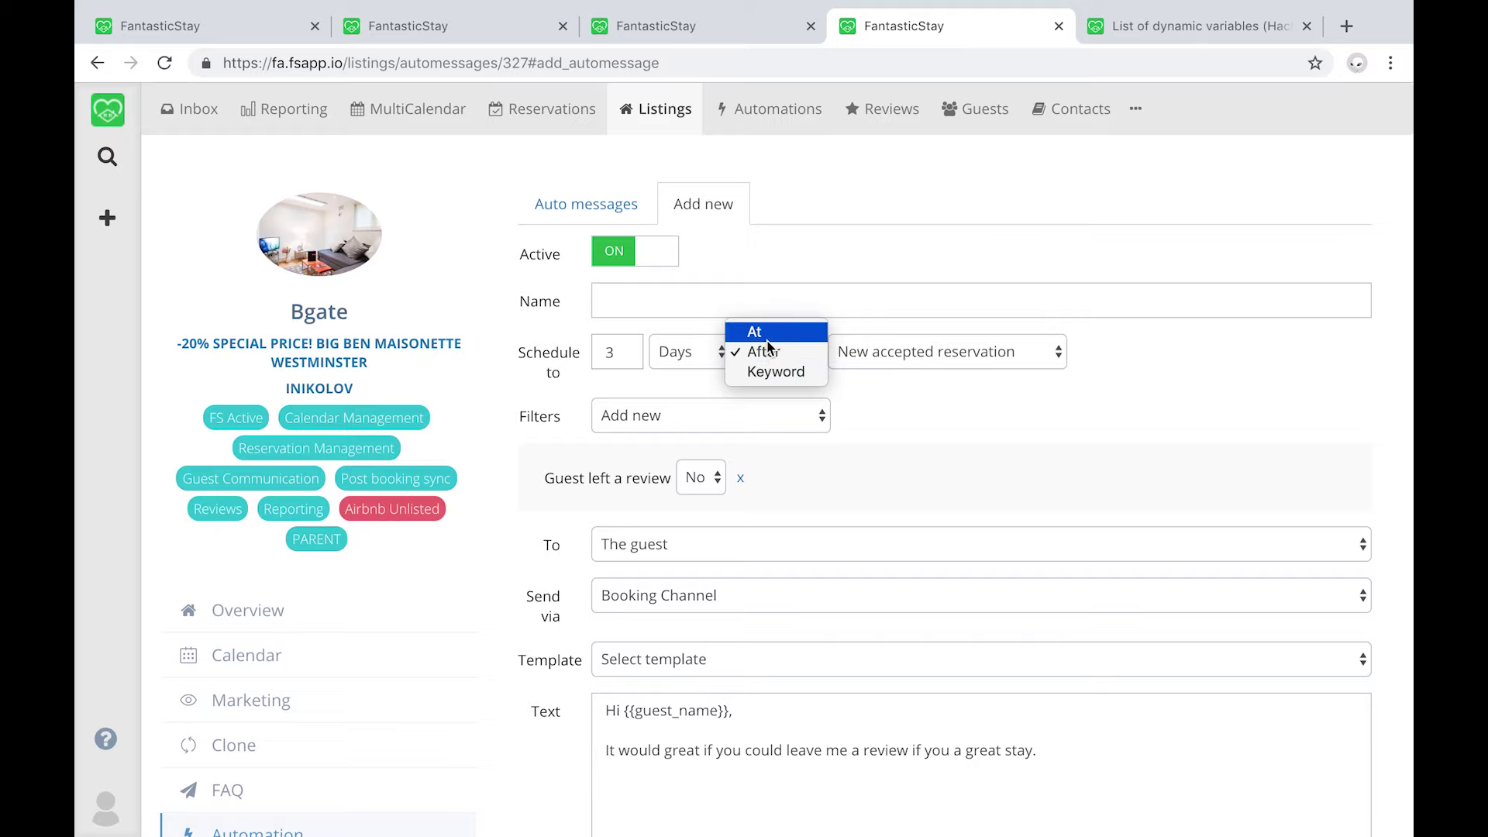
left_click(766, 349)
Replace the review filter with Number of guests is more than 4
left_click(658, 417)
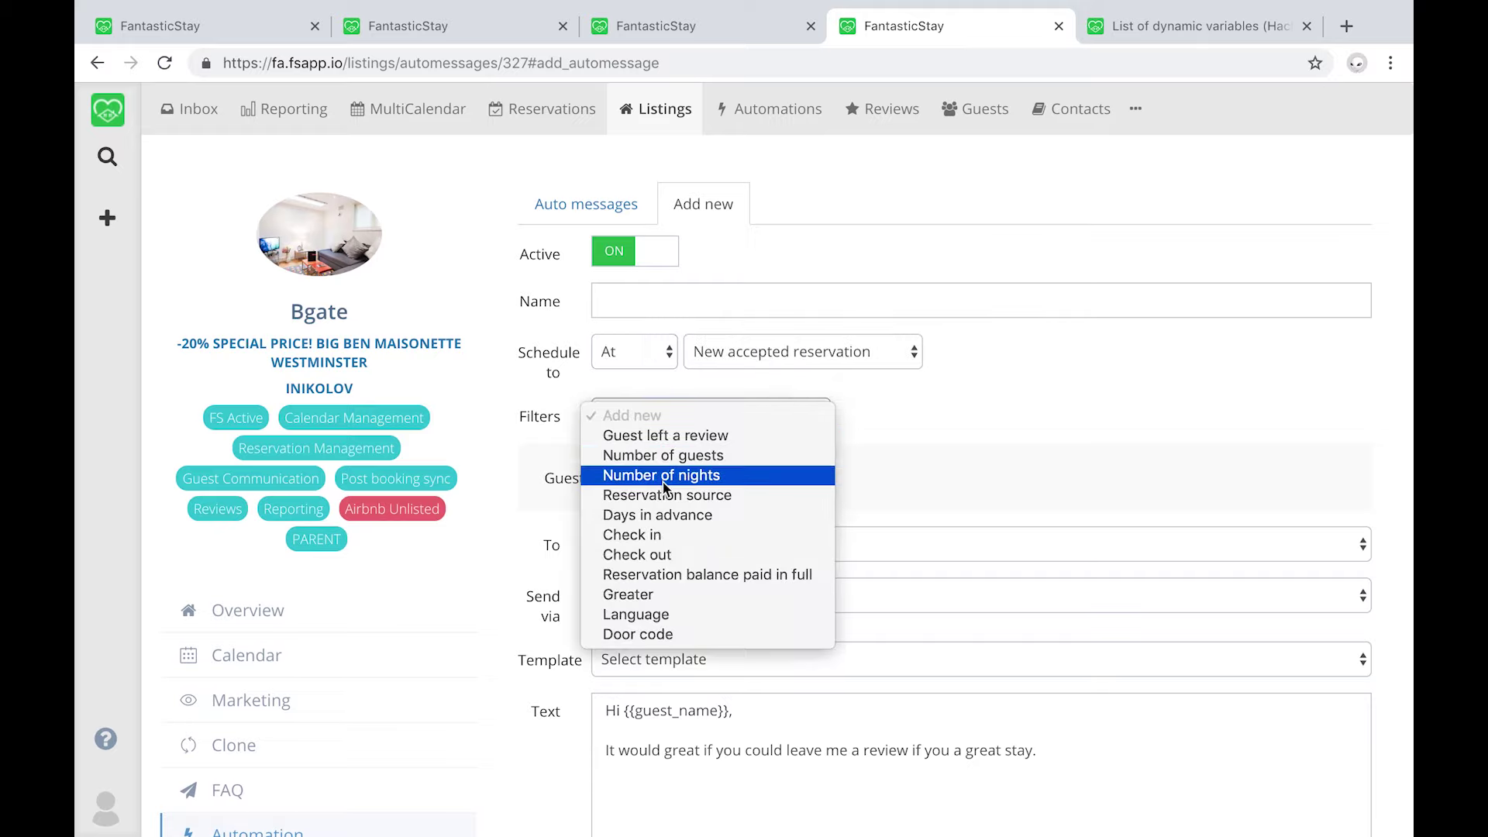
left_click(665, 456)
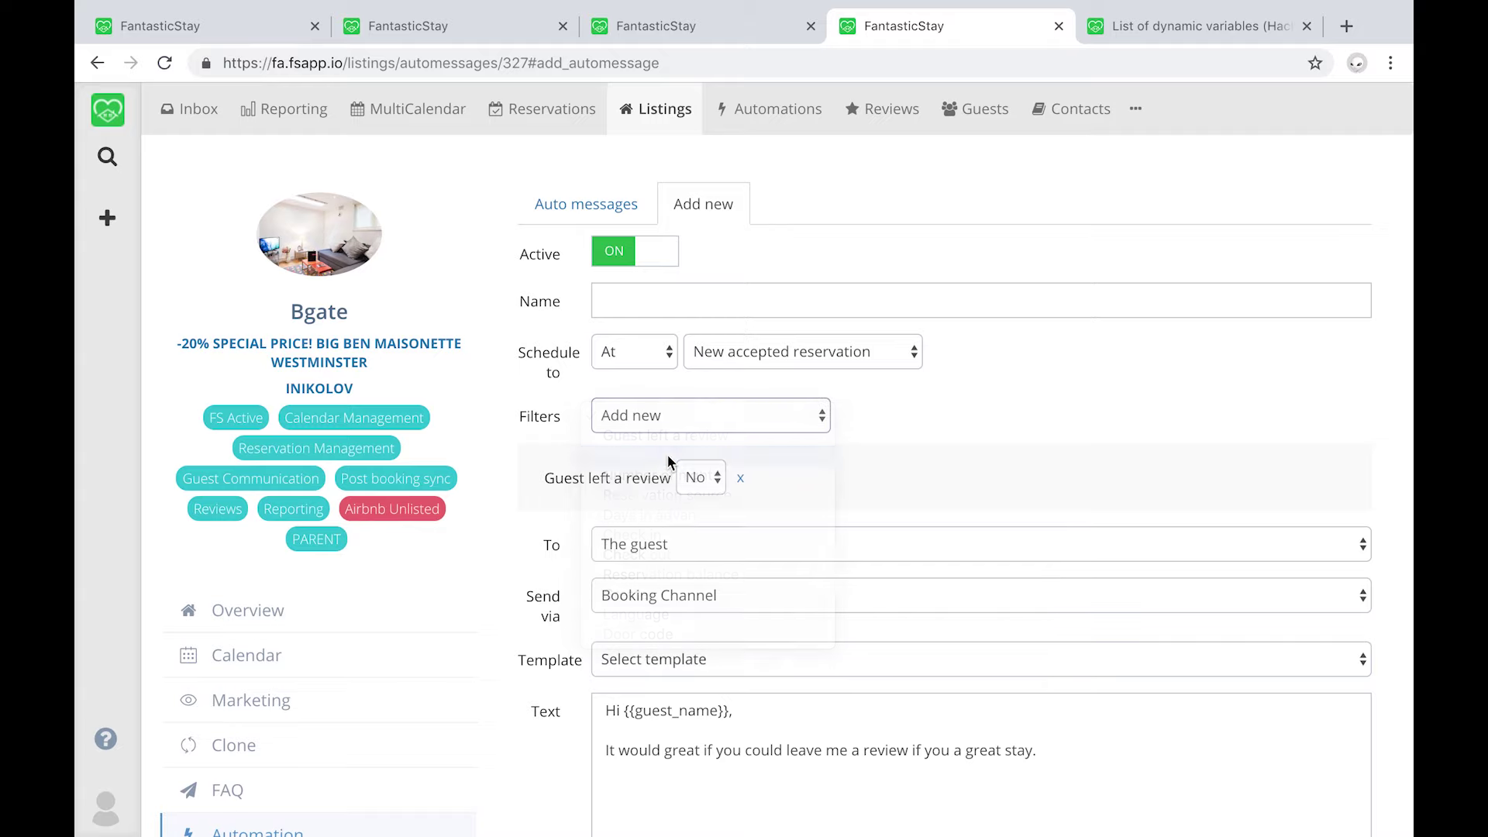
left_click(741, 479)
left_click(755, 479)
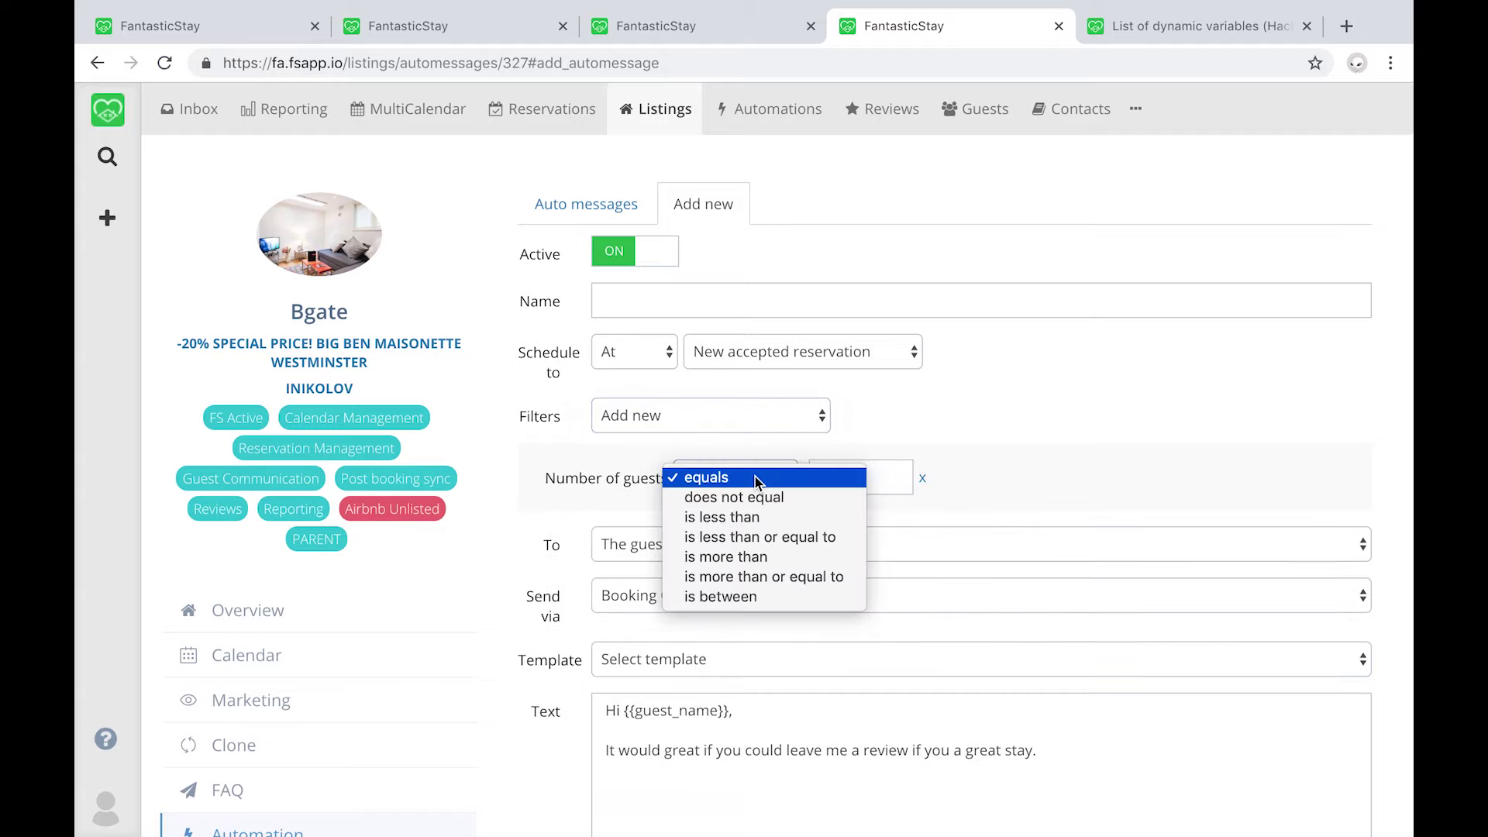
left_click(752, 557)
type("4")
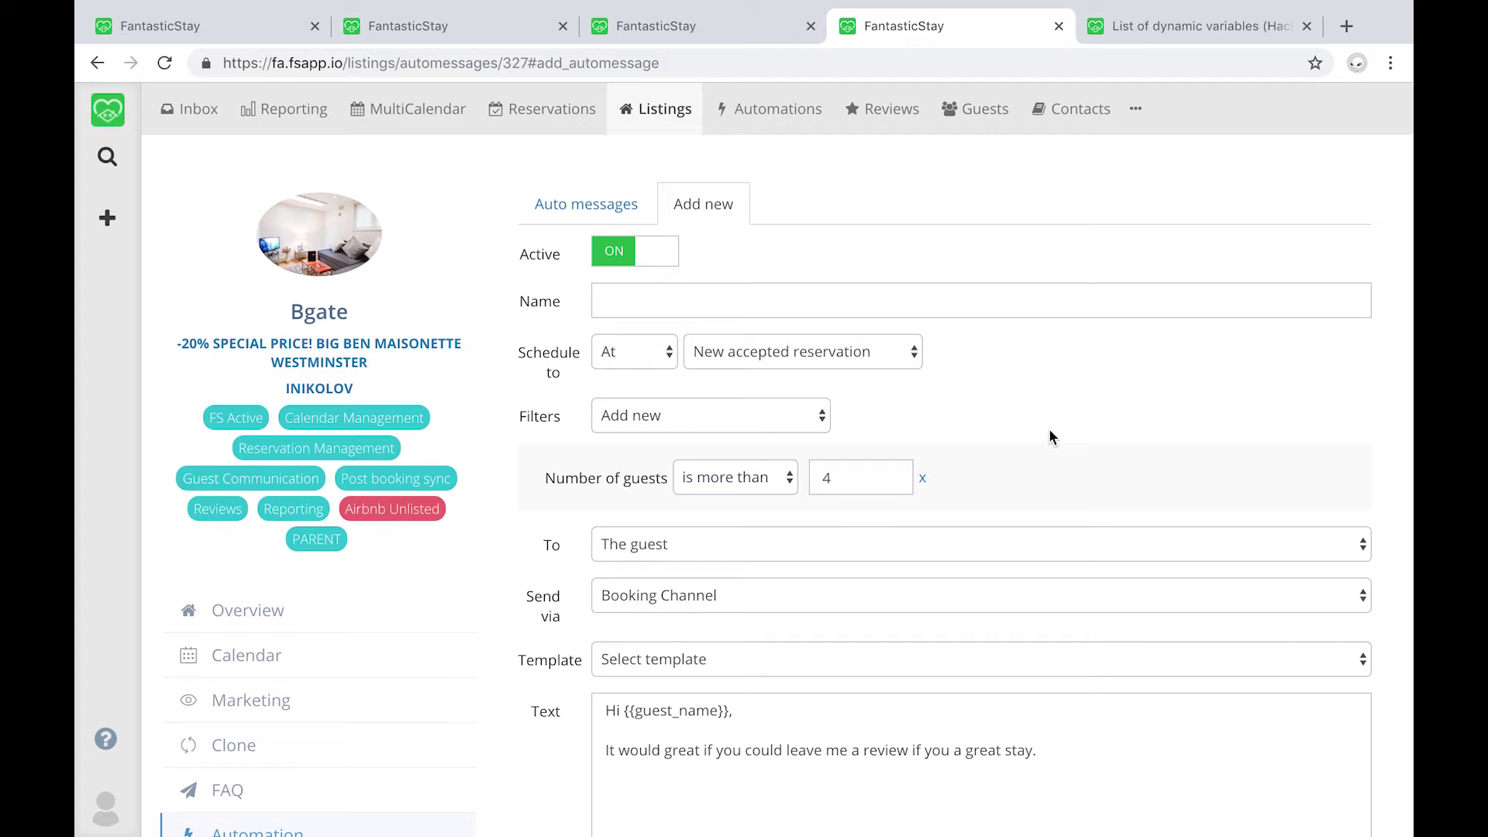
scroll(744, 519, "down", 2)
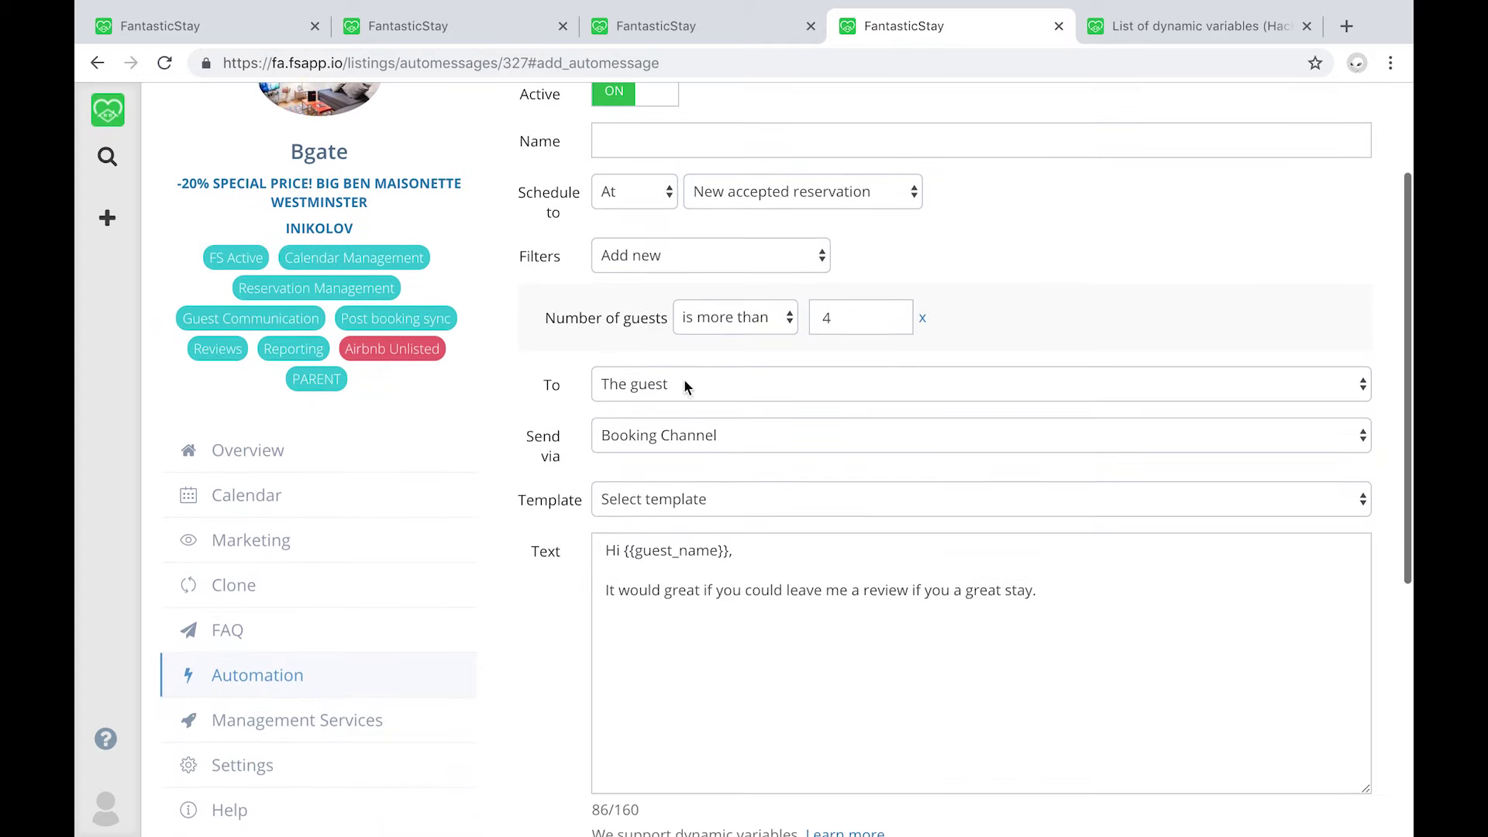
Send the message to Someone, replacing the guest e-mail recipient with CLEANER EMAIL
left_click(683, 380)
left_click(676, 404)
left_click(719, 436)
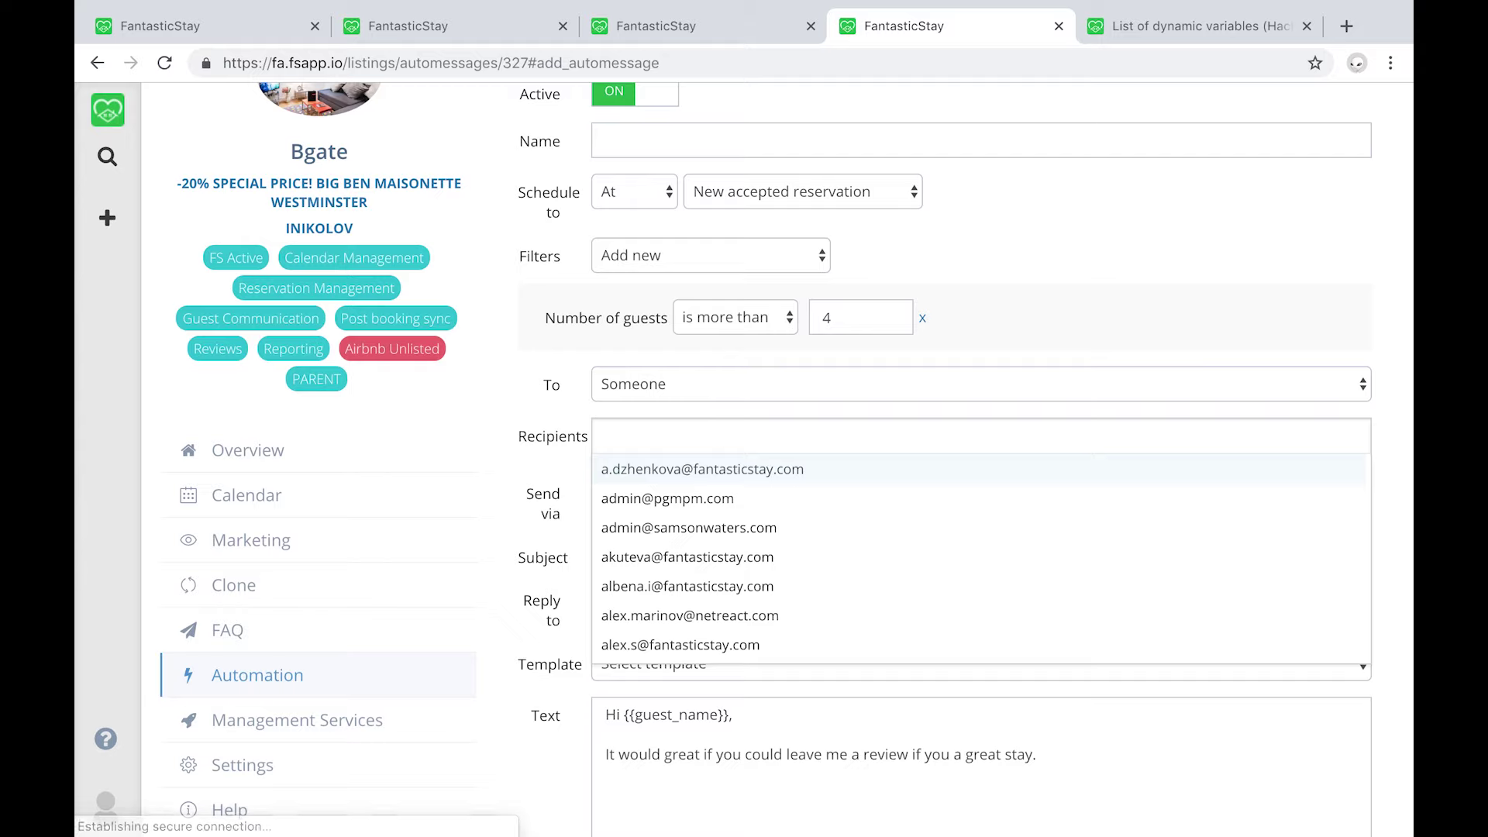
type("CLEANER EMAIL")
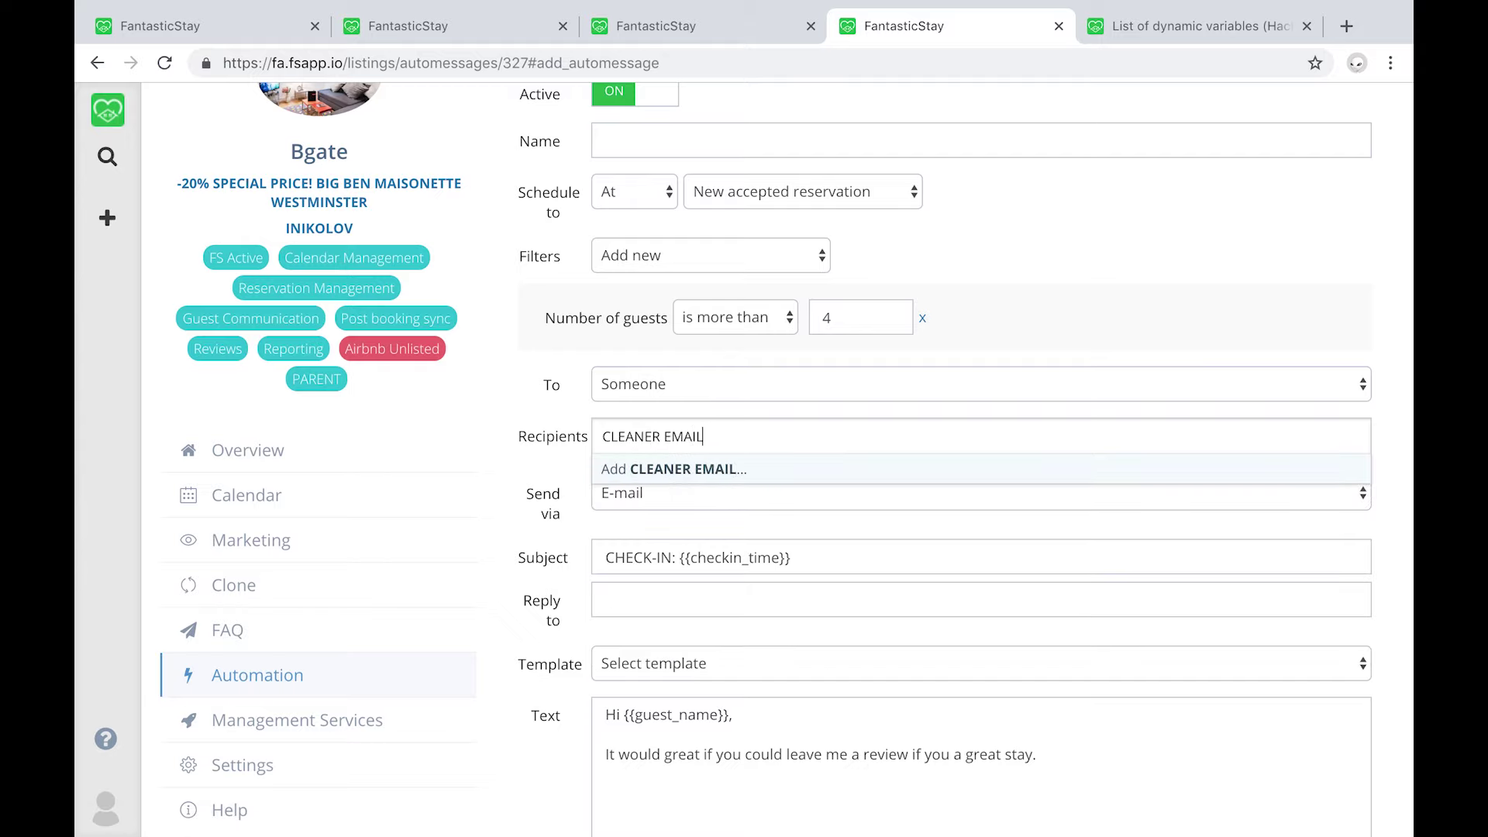
key("Return")
scroll(521, 452, "down", 2)
Change the subject to 'Please make sofa bed for {{guest_name}}'
left_click(654, 450)
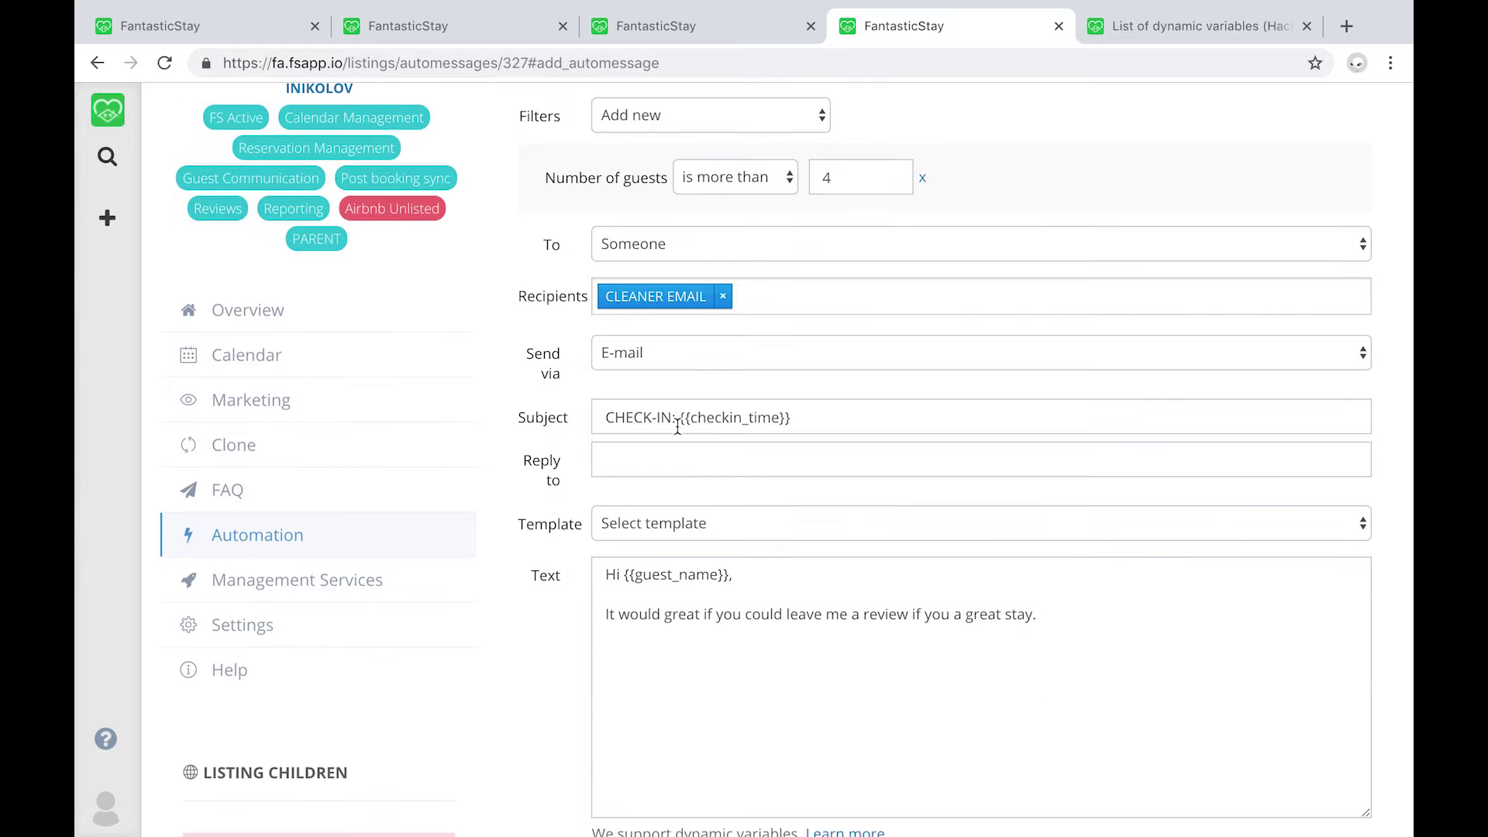
left_click(676, 417)
type(":")
left_click_drag(673, 419, 558, 419)
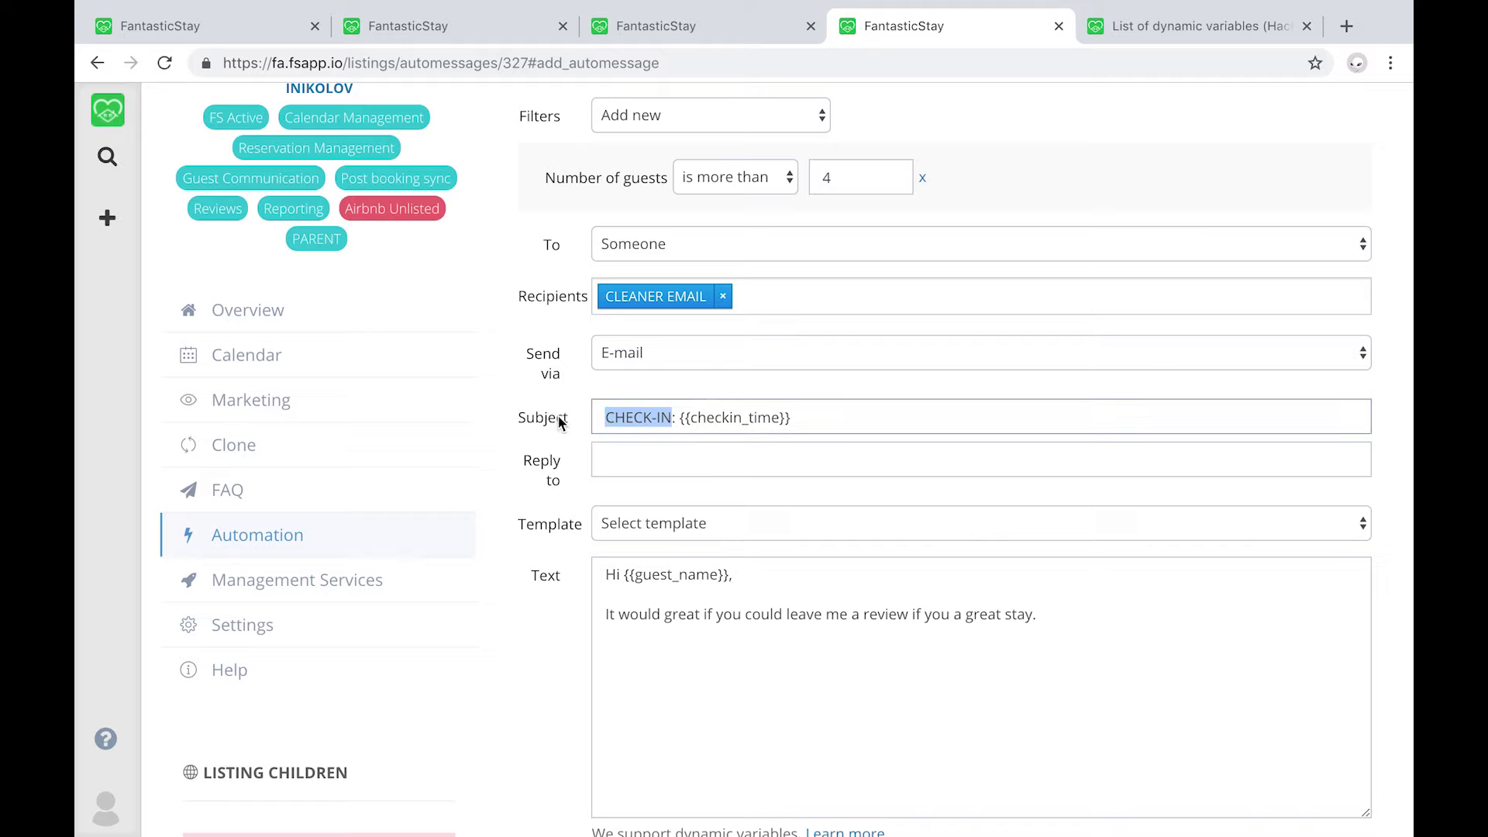
triple_click(695, 419)
type("Please ma")
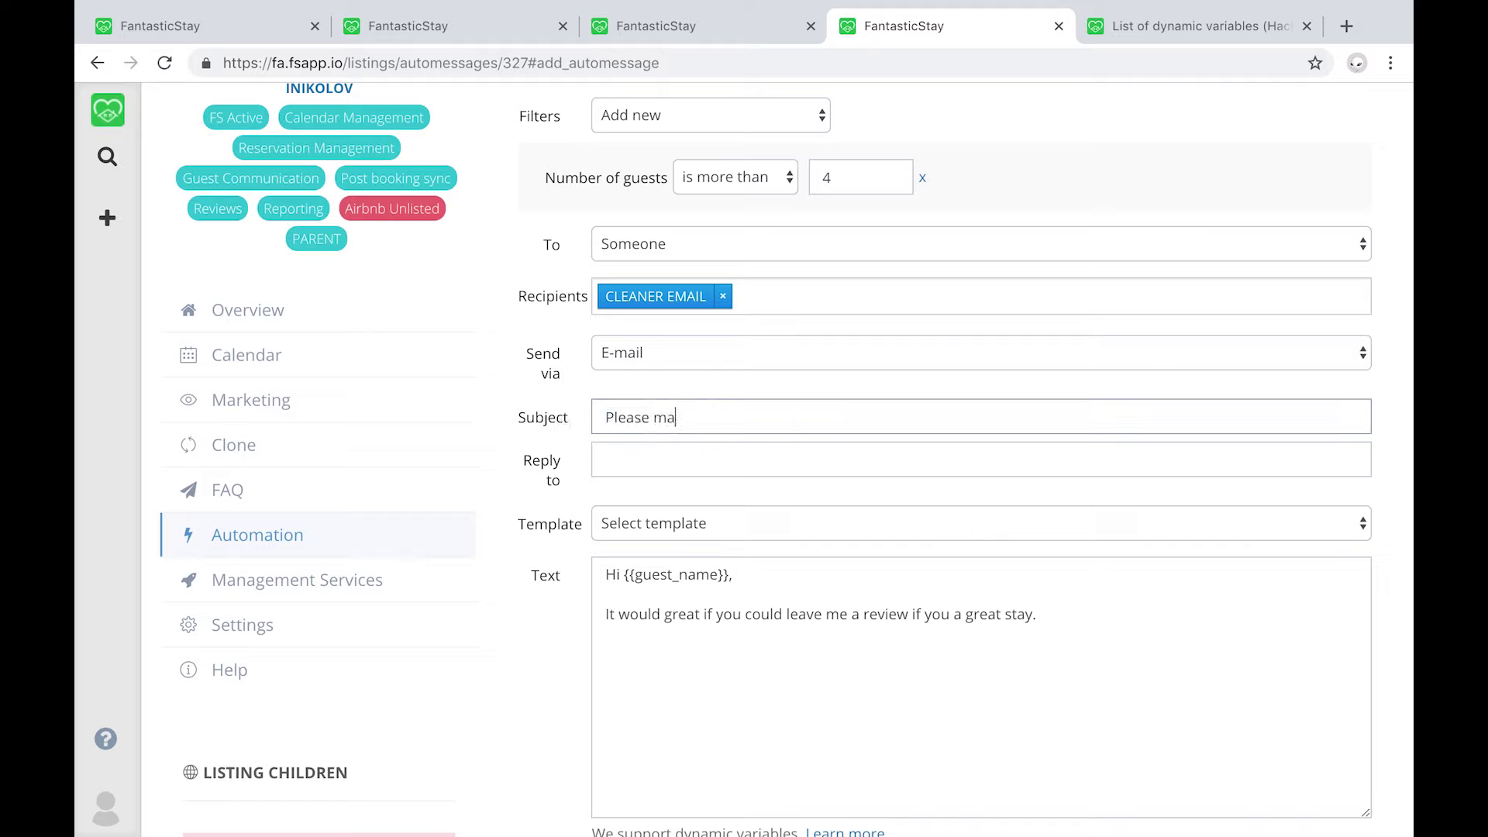
type("ke sofa bed for {{guest_name")
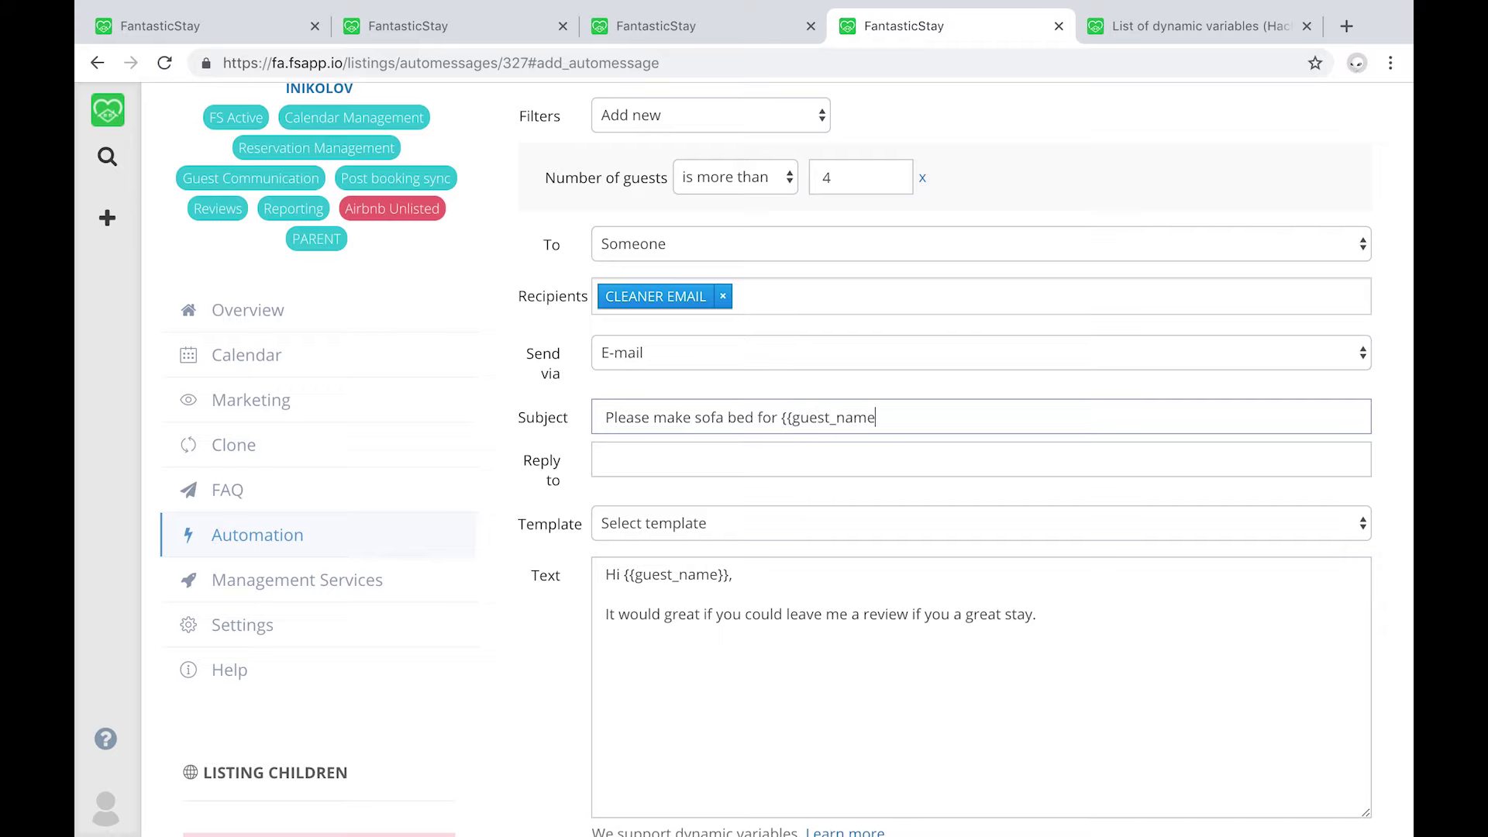
key("Tab")
Rewrite the body as 'Hi Cleaner,' asking them to make the sofa bed for the {{checkin_time}} check-in
scroll(712, 610, "down", 1)
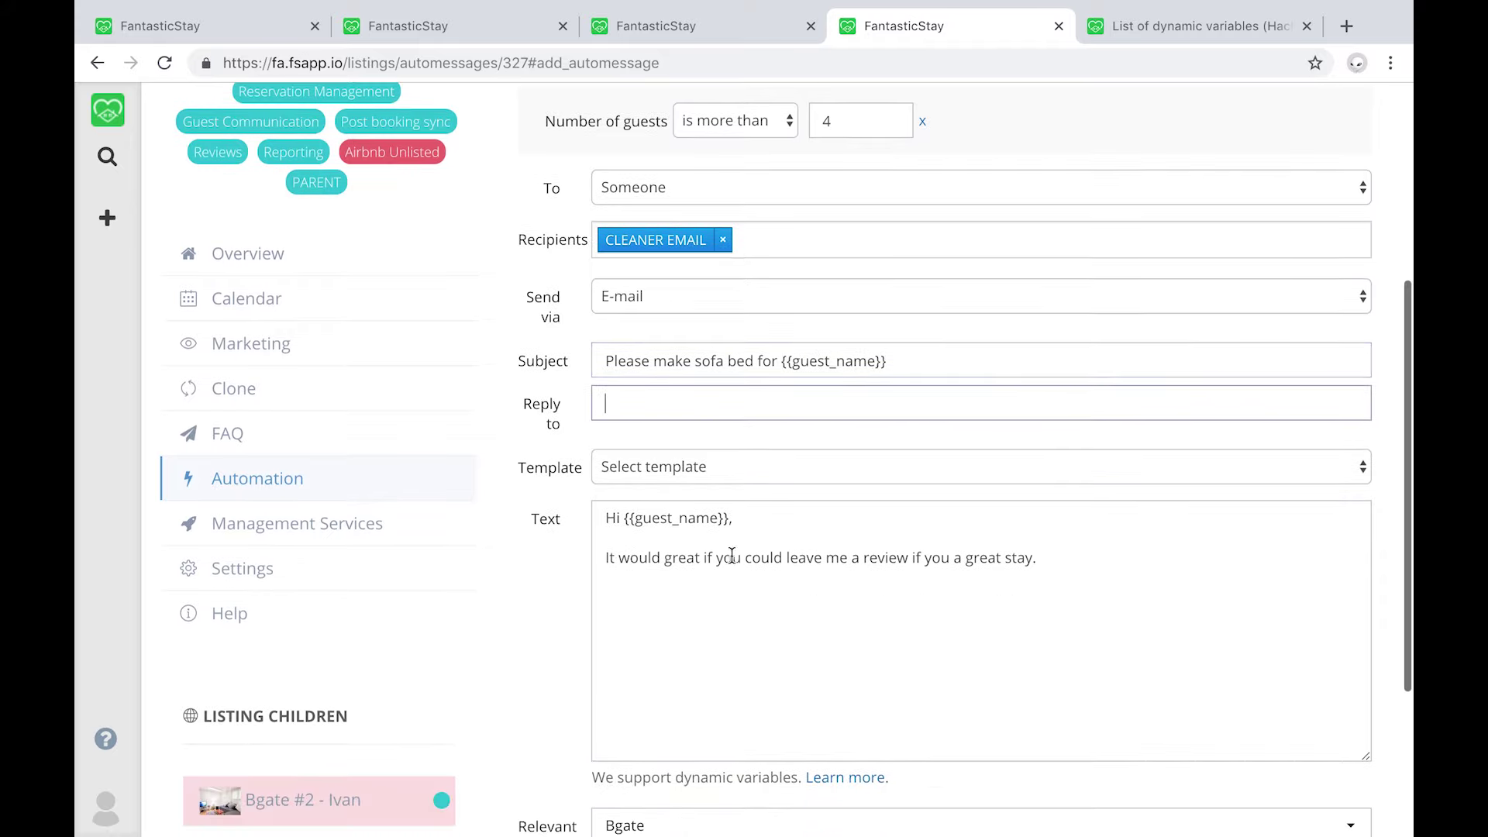
left_click_drag(735, 519, 595, 519)
type("Hi Cleaner,")
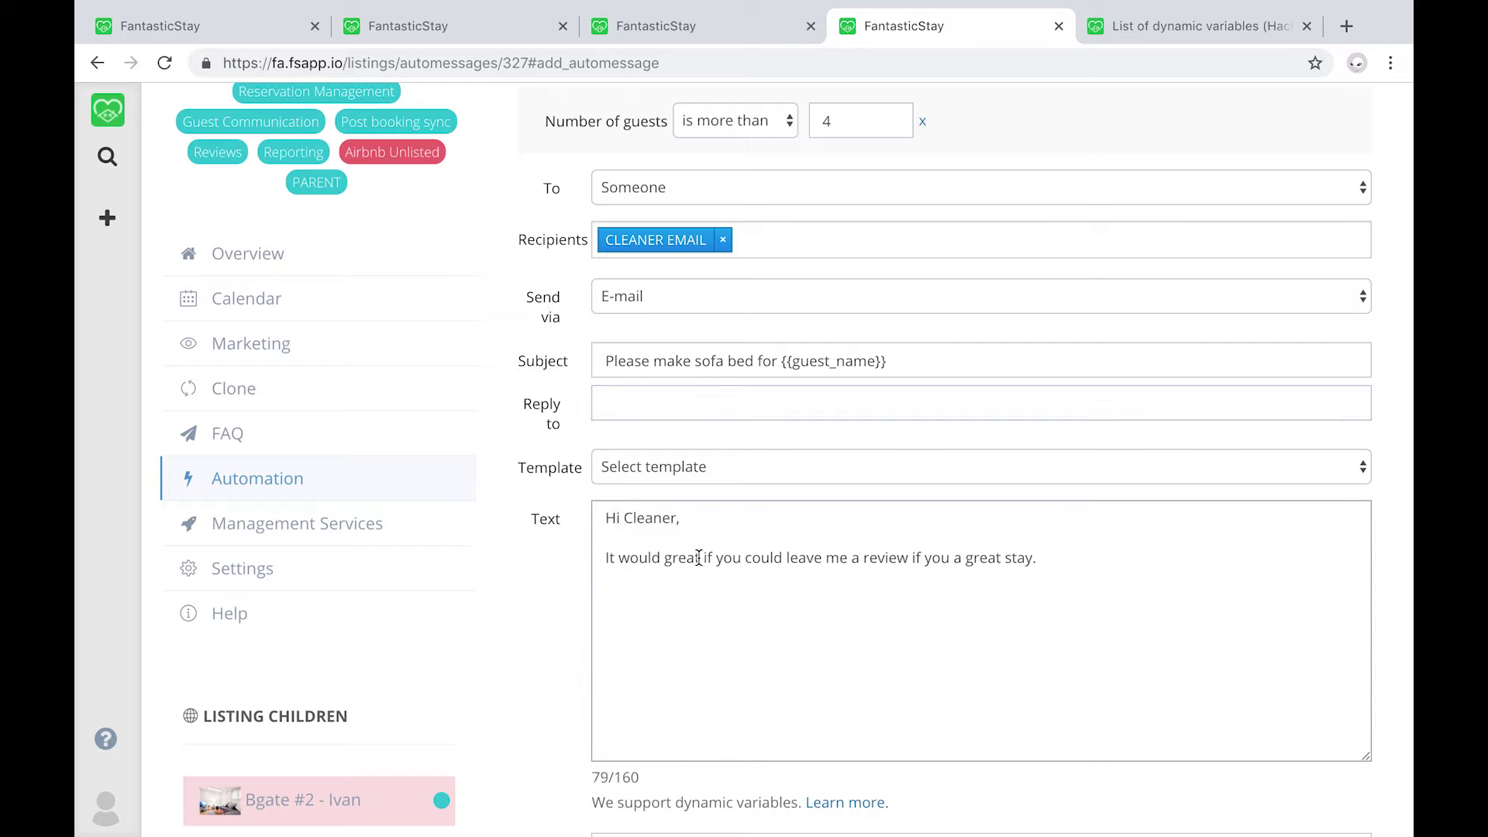
triple_click(698, 558)
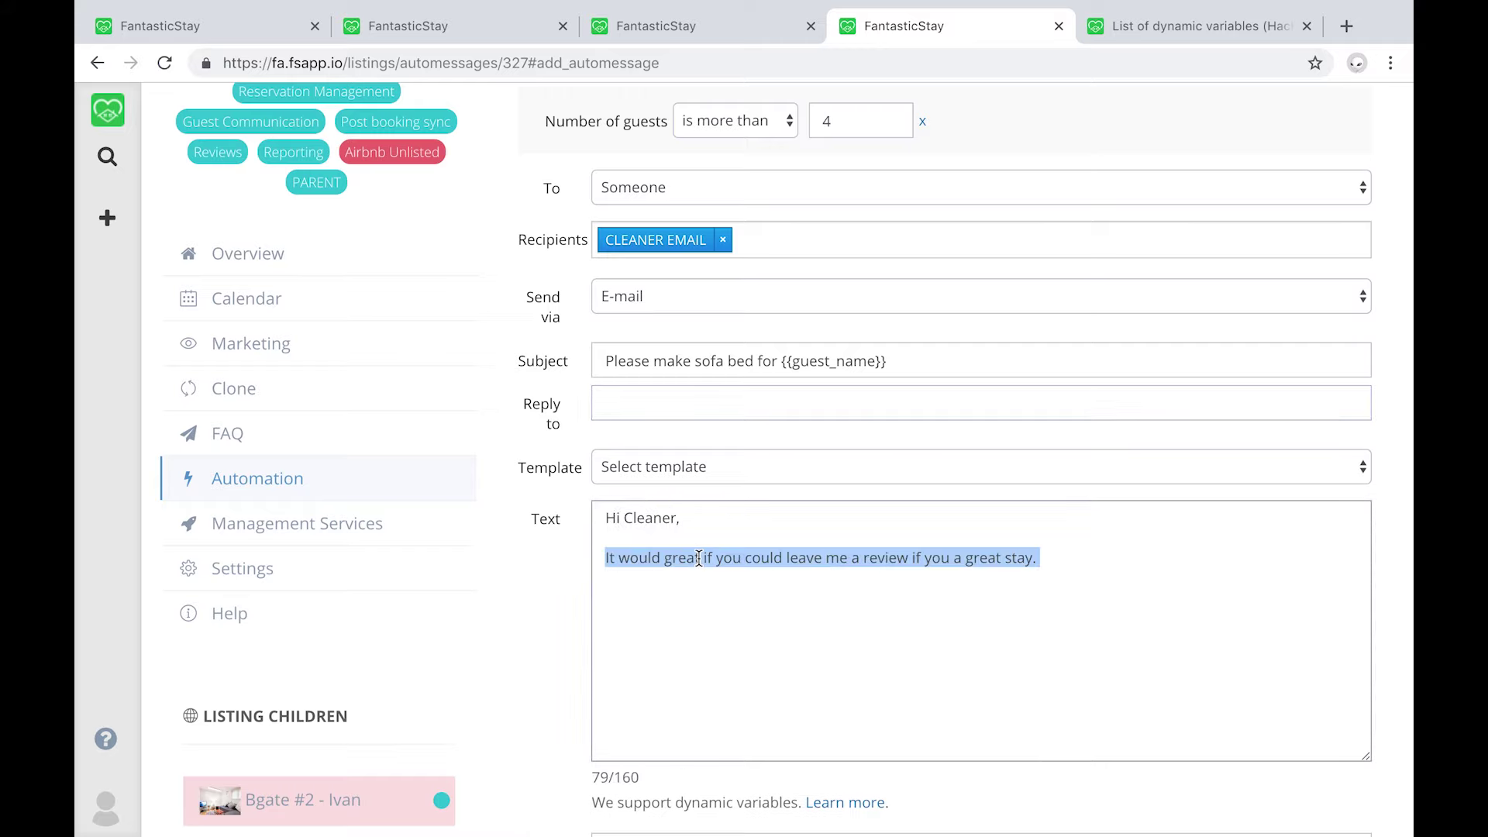
type("Please make th")
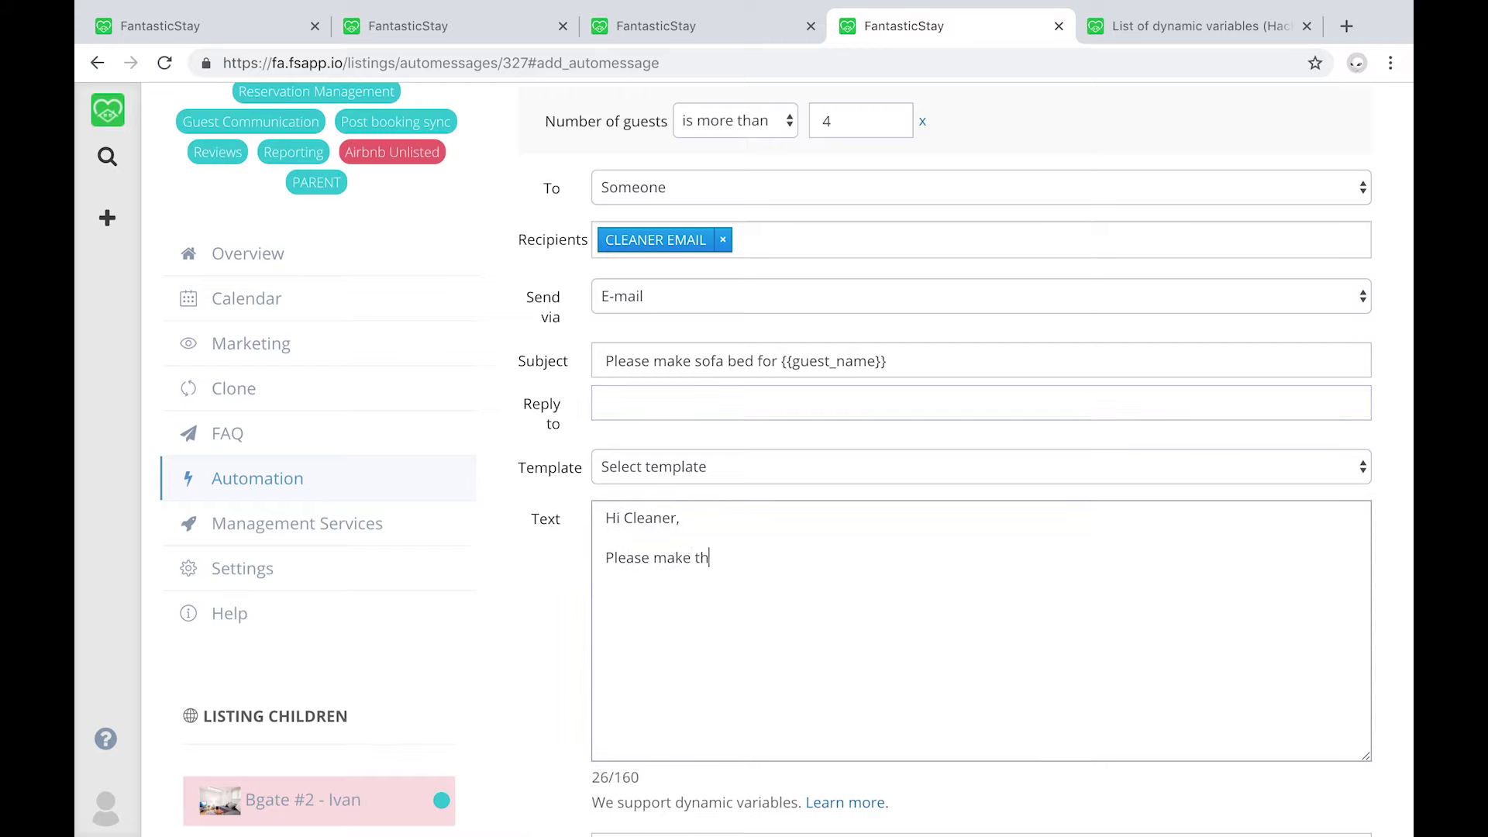
type("e sofa bed for the g")
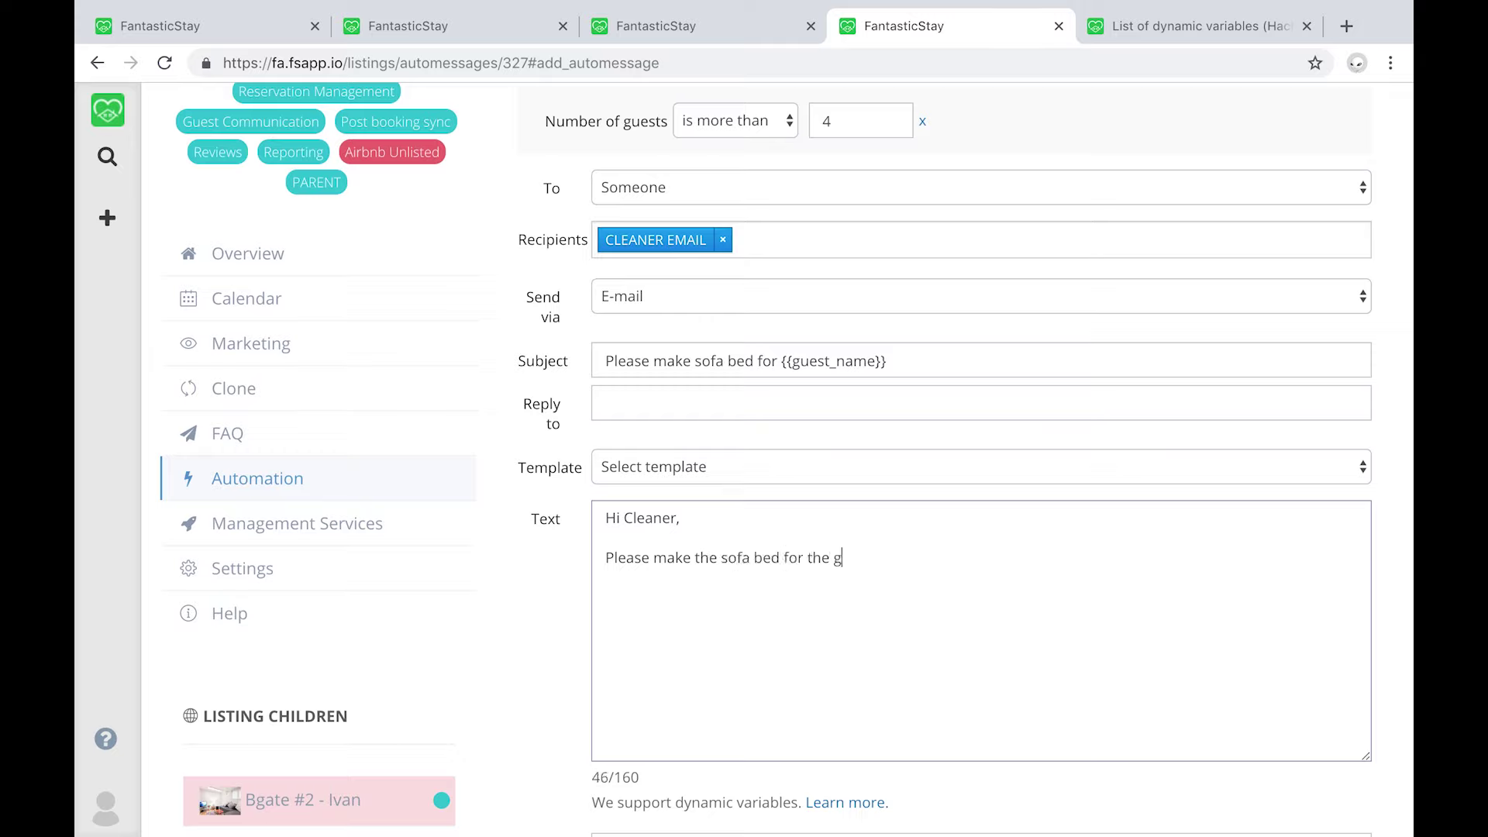
type("uest checking in at")
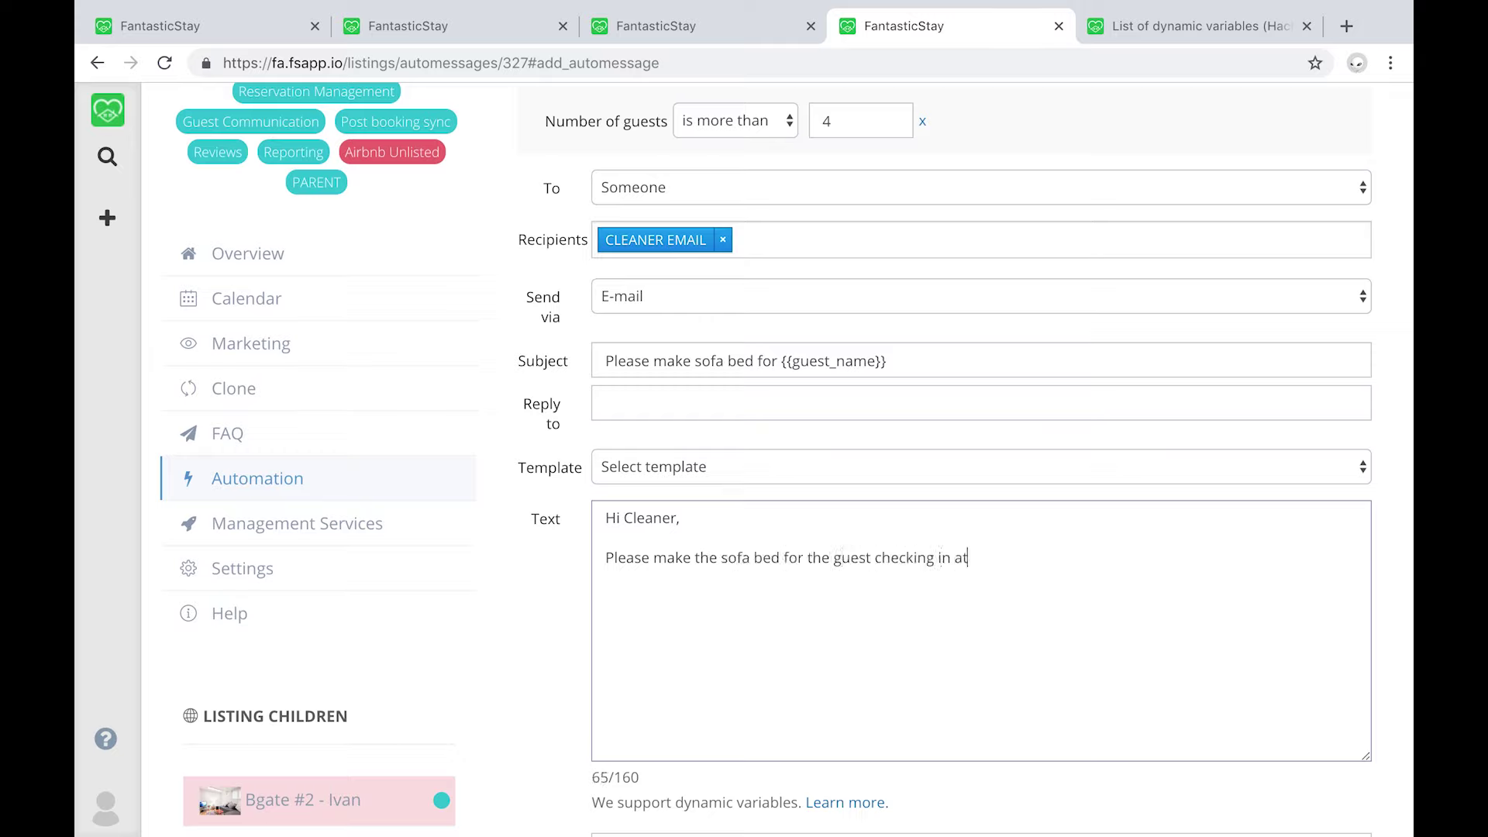
type(" {{checkin_time")
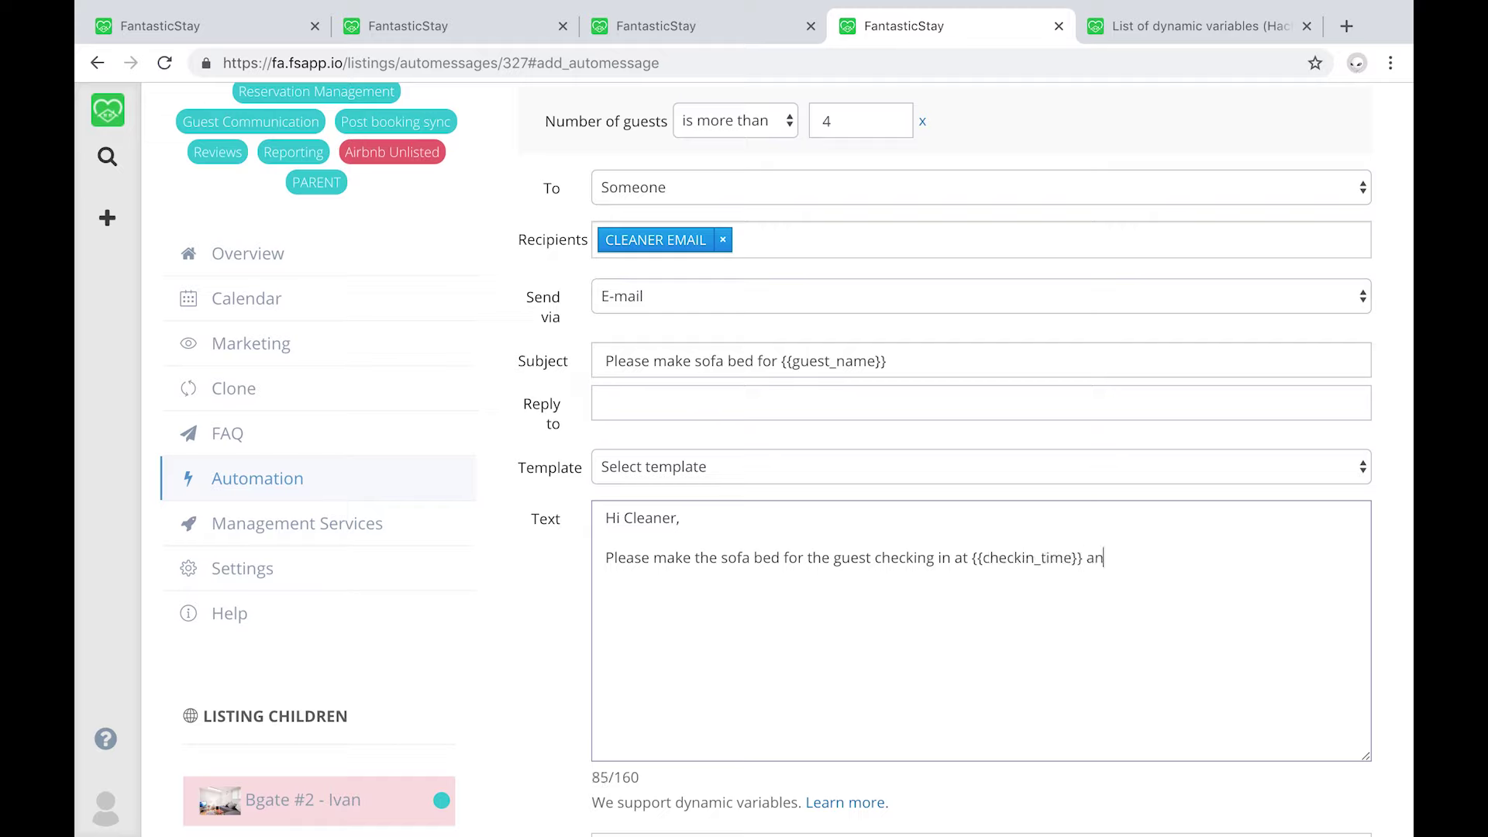
type("}} as they will have more than 4 guests coming.")
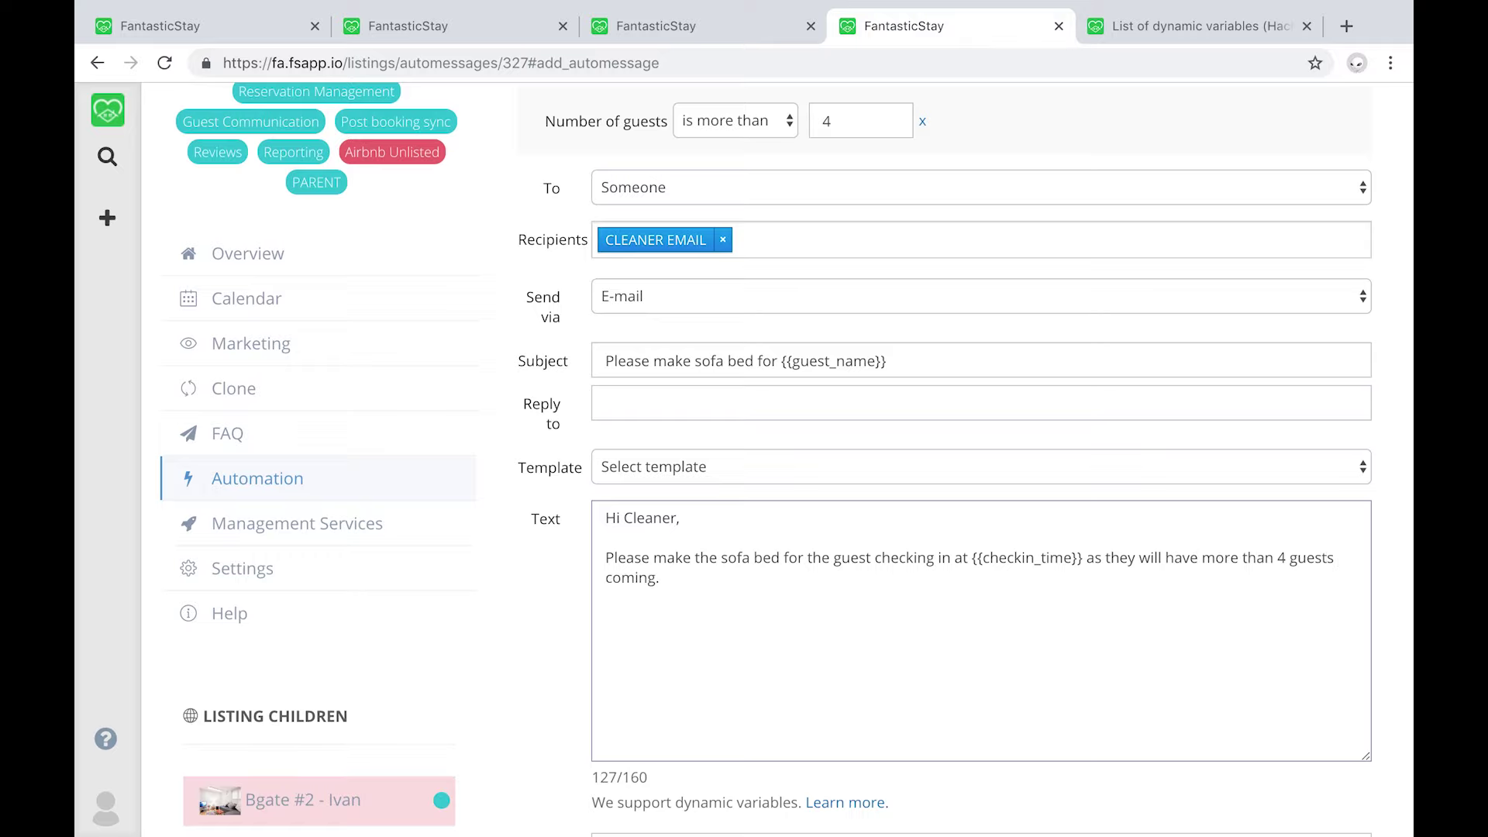
Scroll back up to the top of the automated message form
scroll(689, 553, "up", 5)
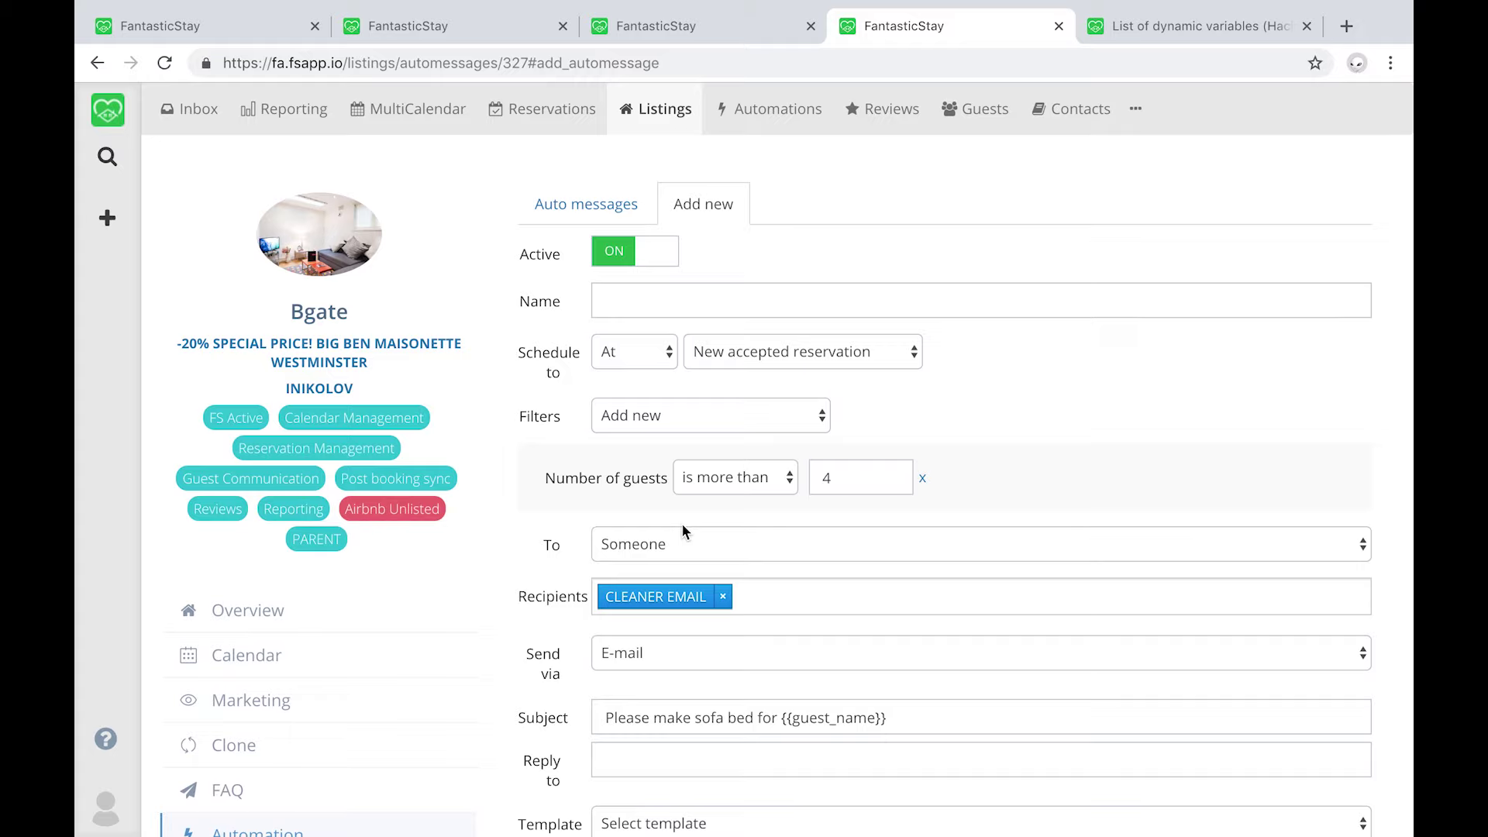
Add a Language filter set to Spanish and delete the Number of guests filter
left_click(676, 426)
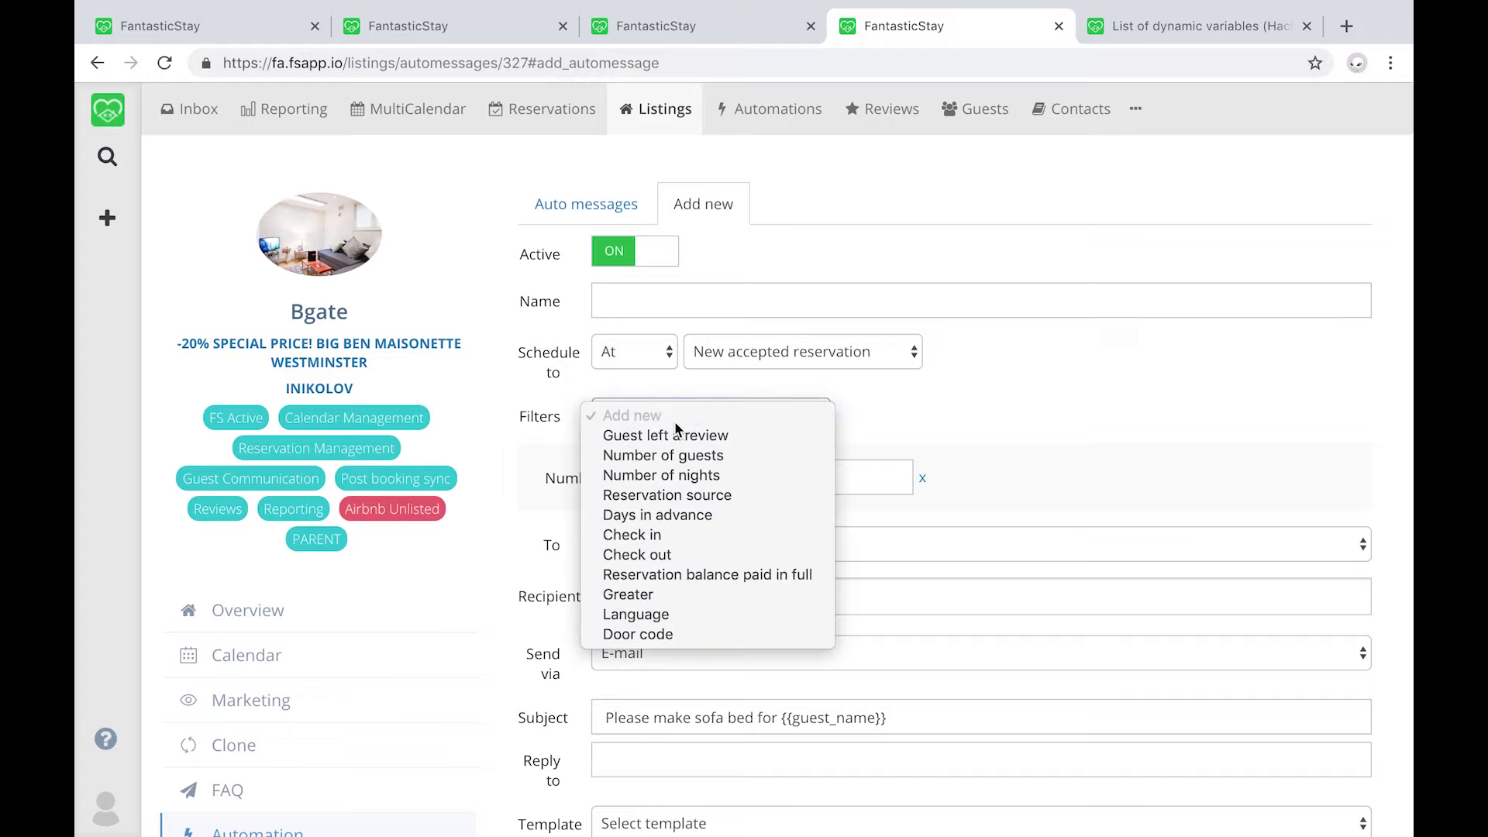
left_click(644, 614)
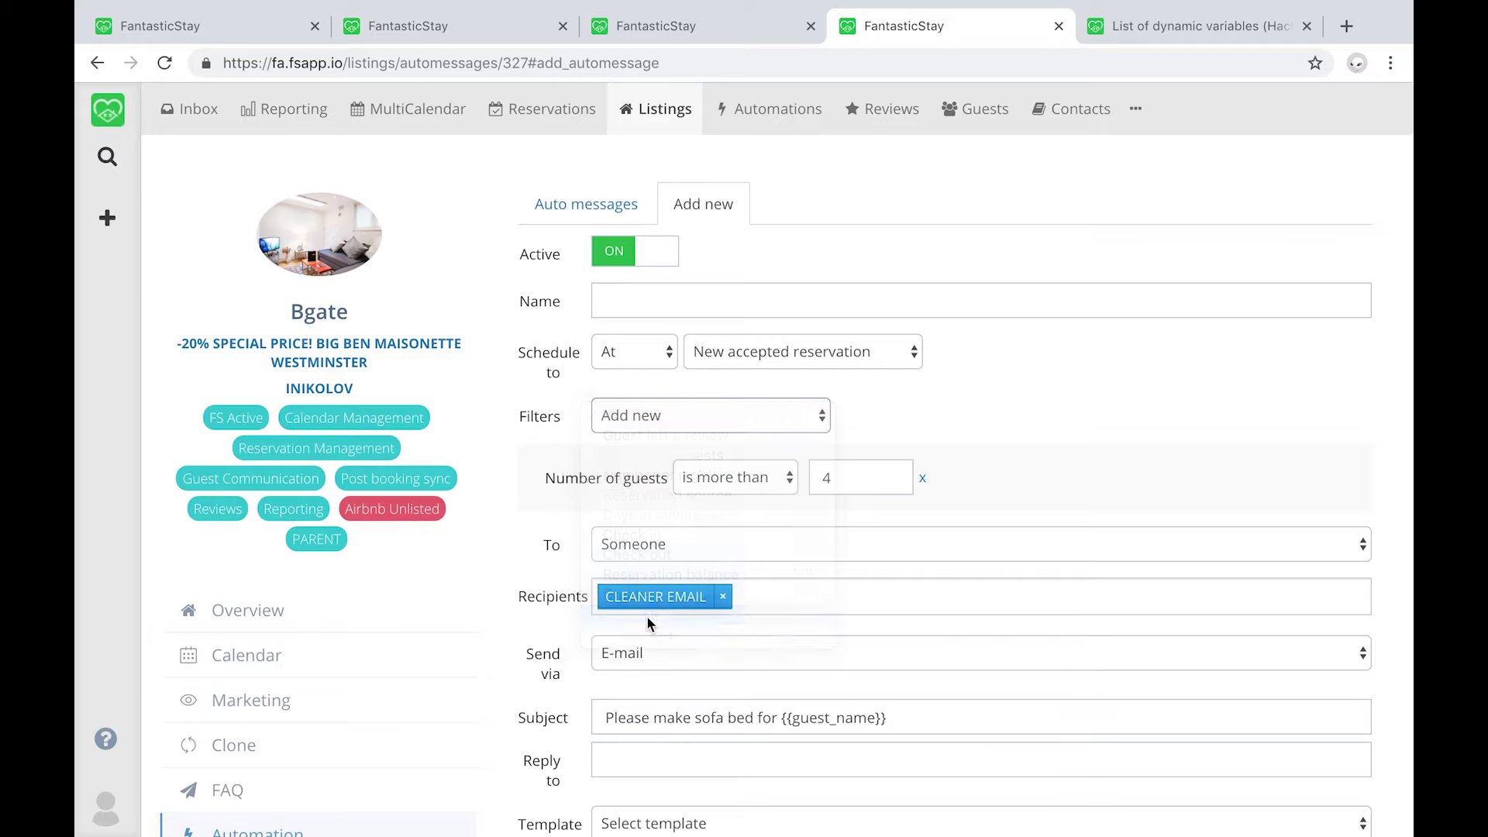
left_click(922, 477)
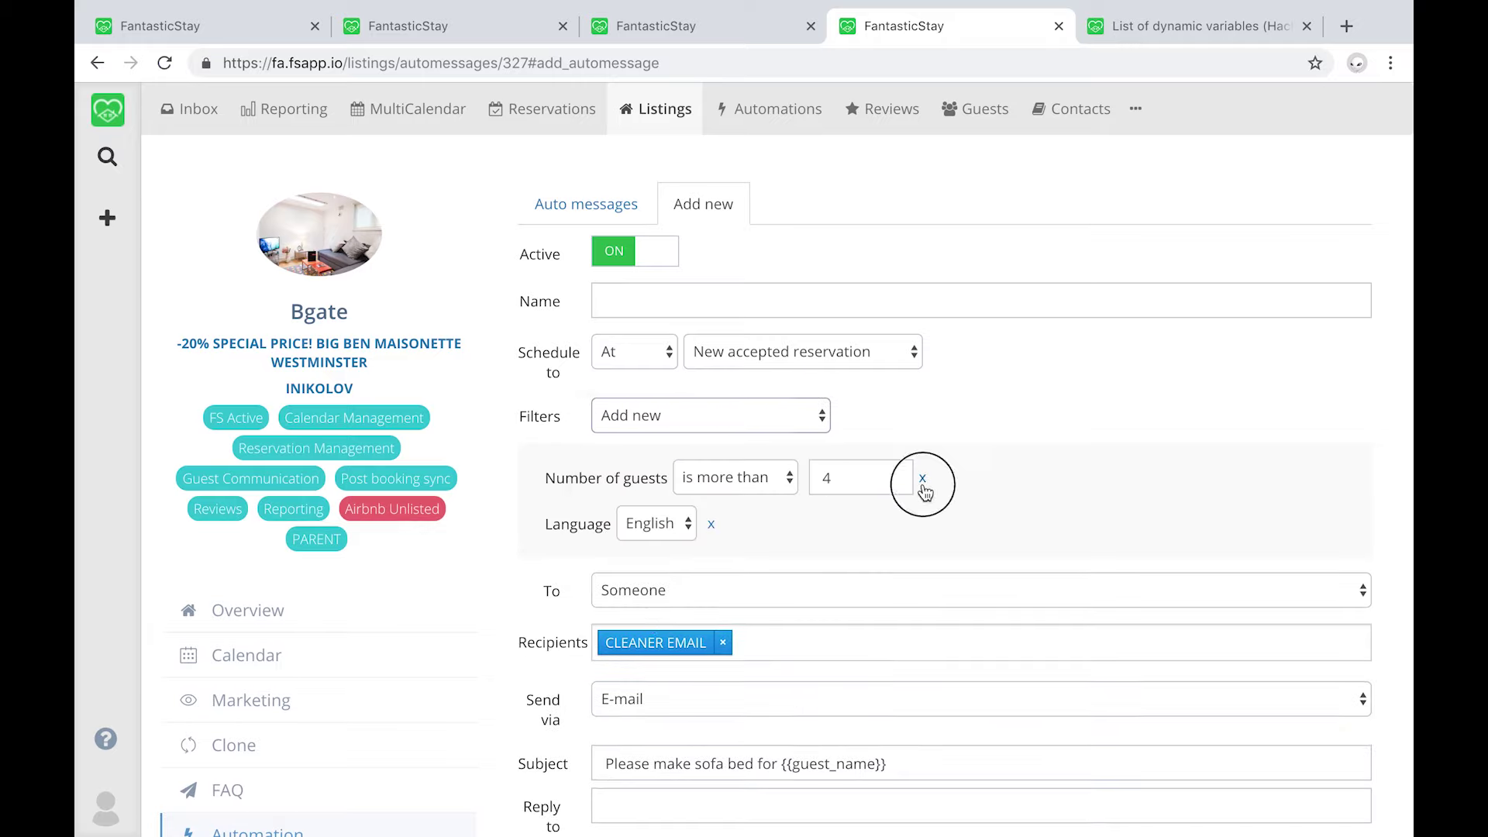
left_click(655, 493)
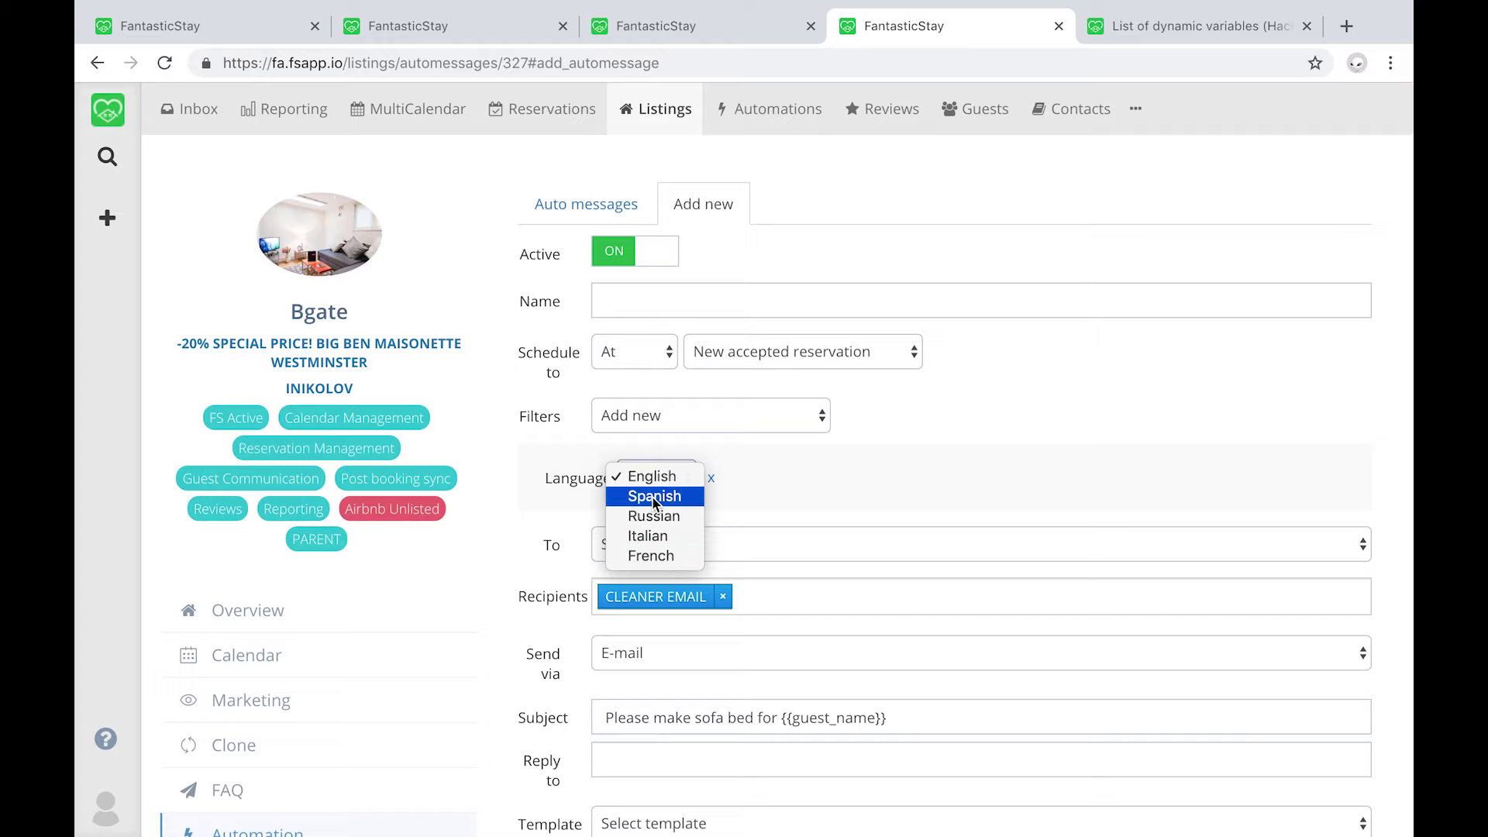
left_click(655, 496)
scroll(708, 607, "down", 2)
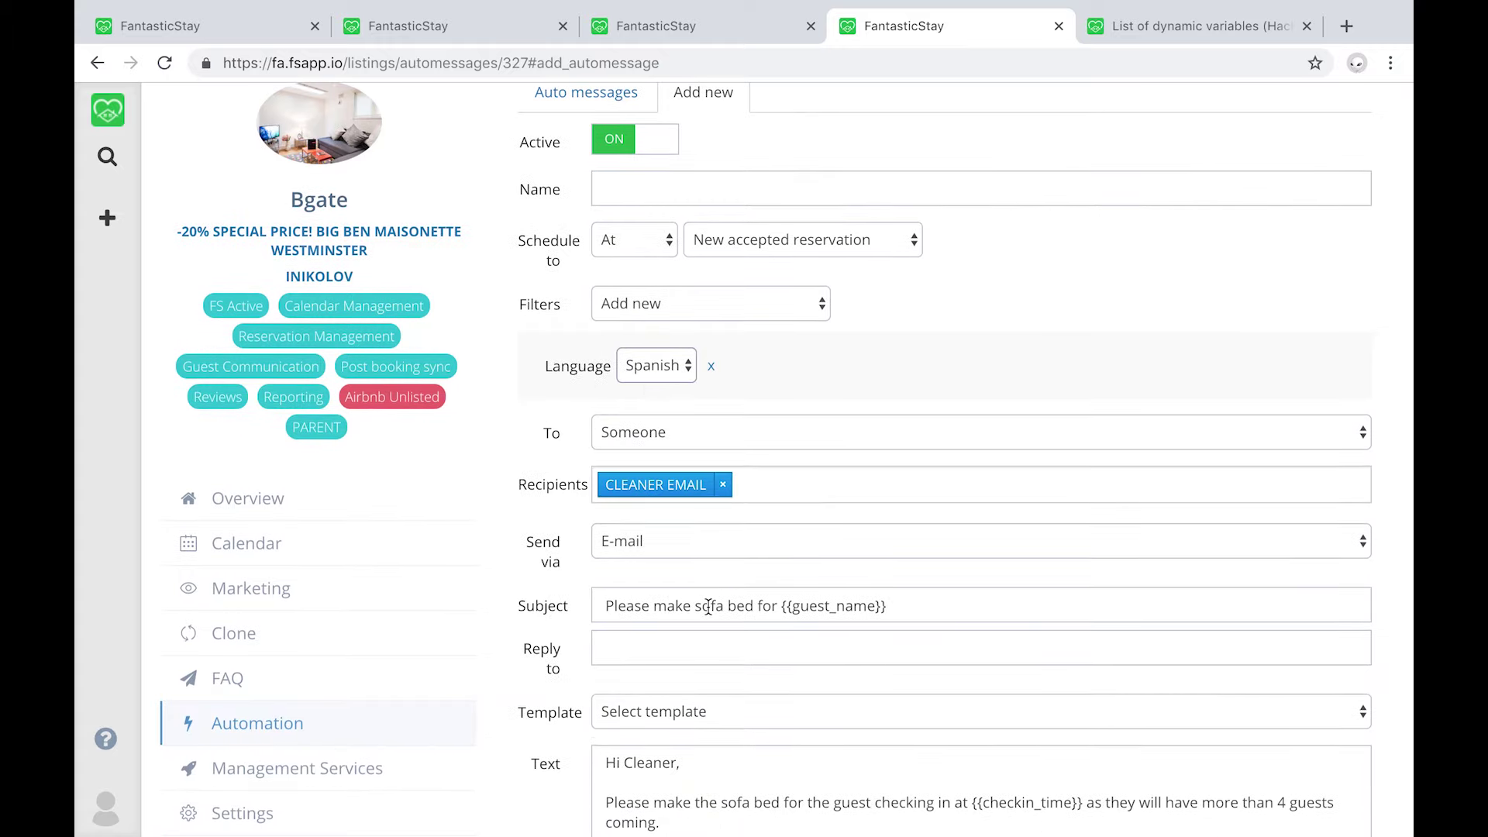
scroll(708, 606, "down", 1)
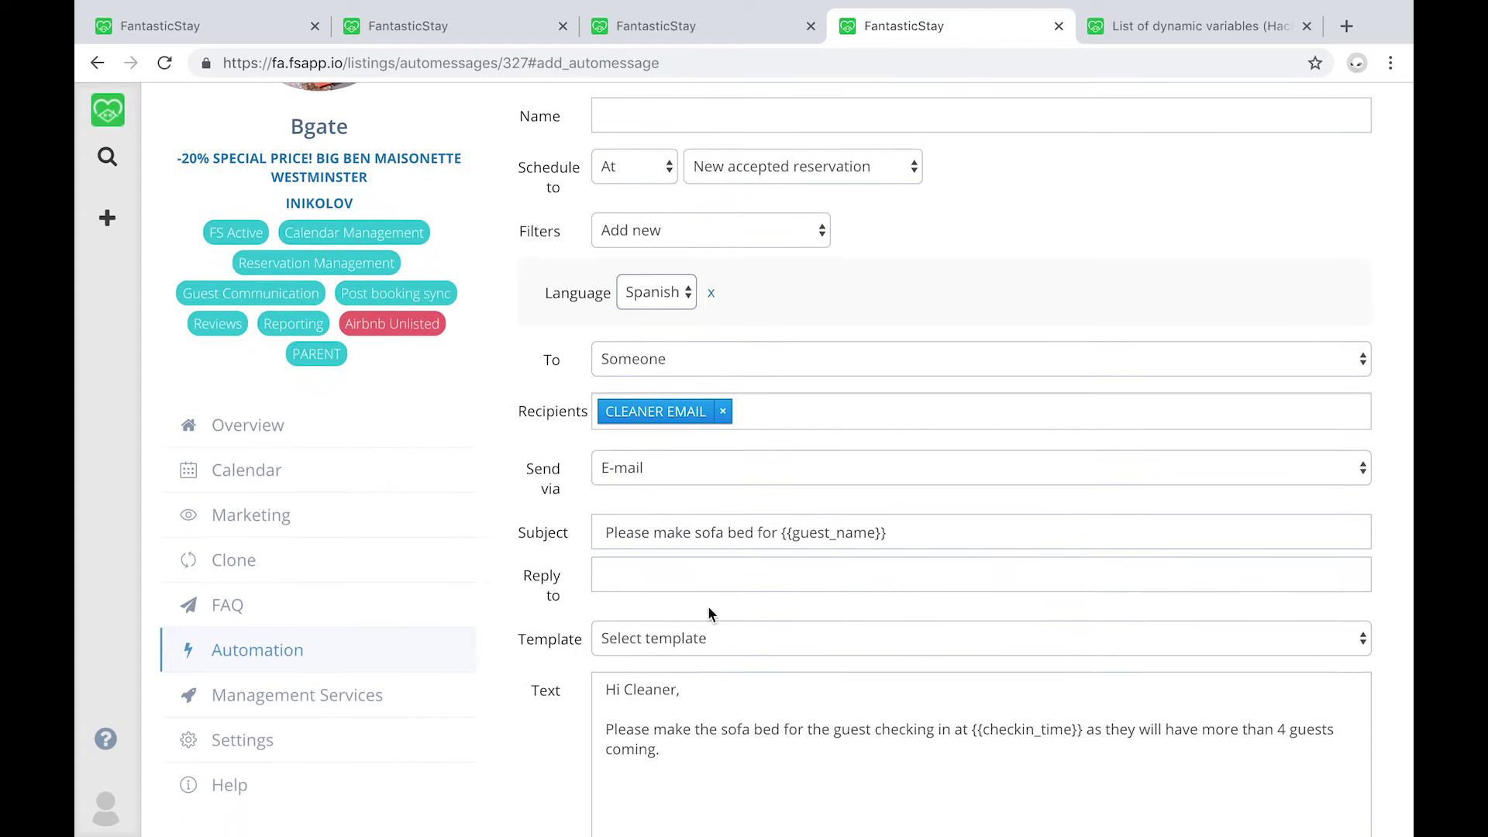
scroll(708, 607, "down", 1)
Set the recipient to The guest and Send via to Booking Channel
left_click(655, 287)
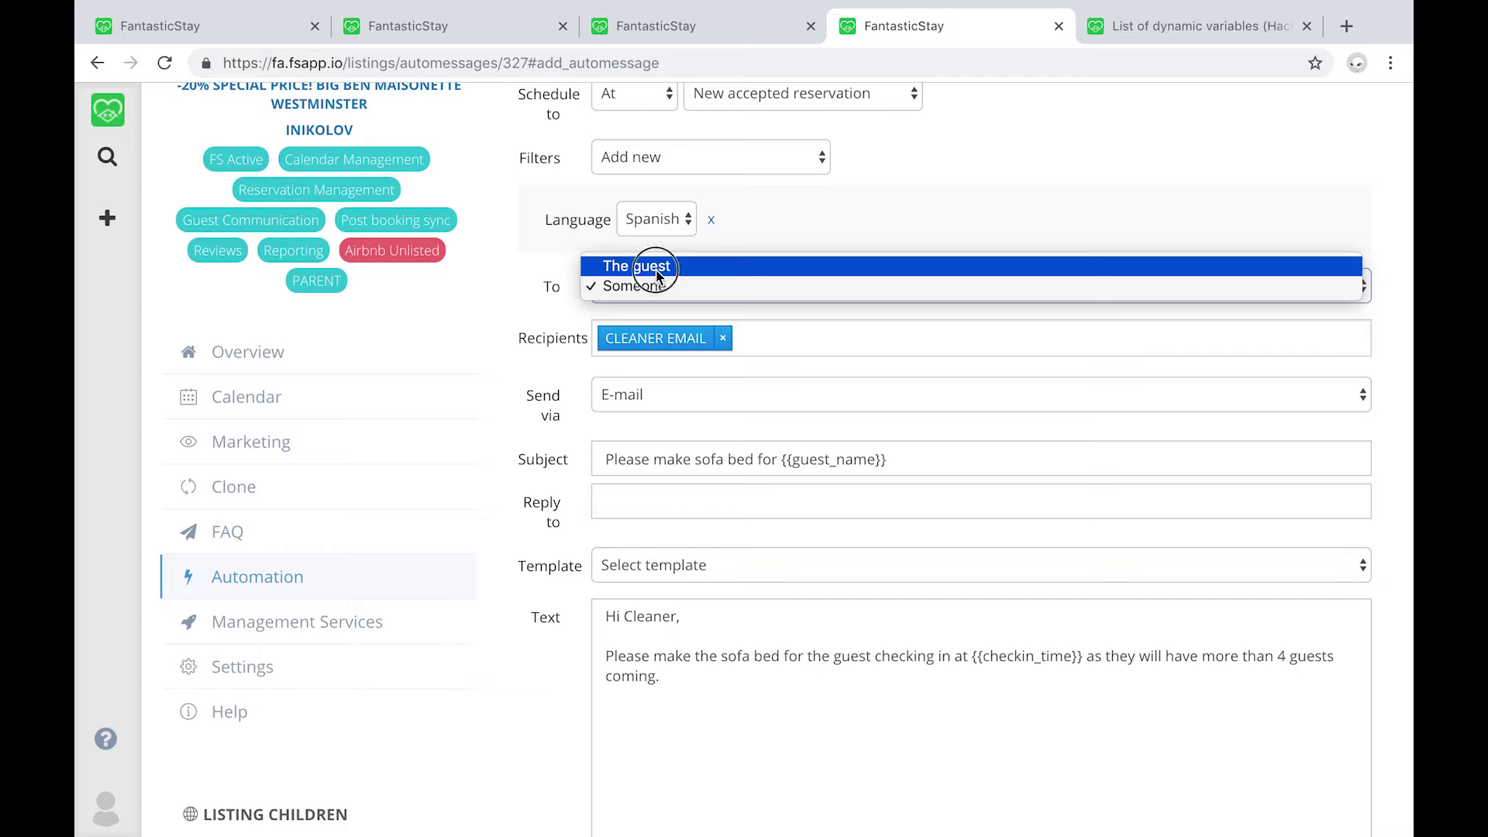
left_click(658, 266)
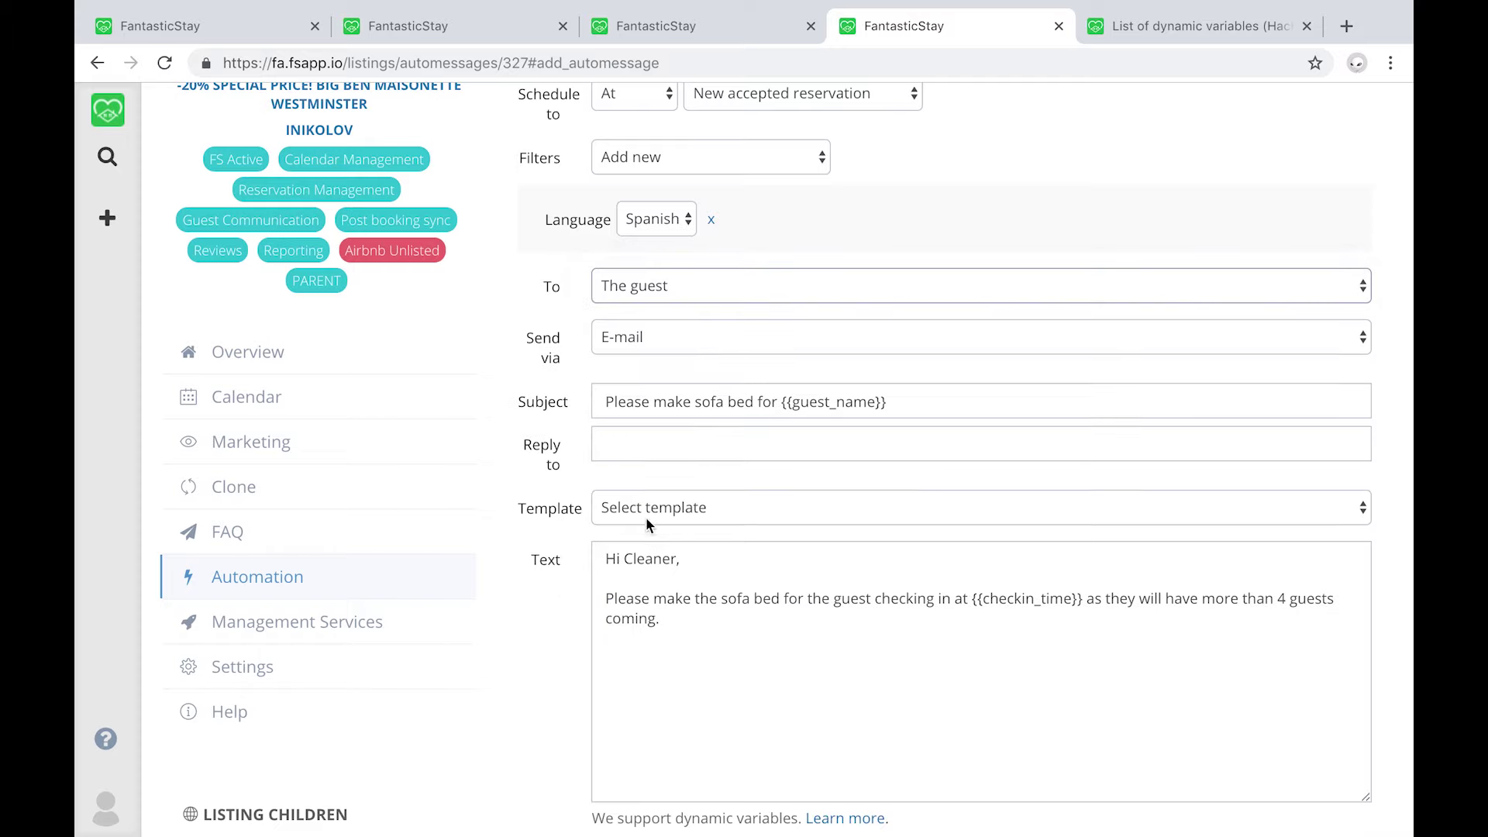
left_click(665, 338)
left_click(651, 317)
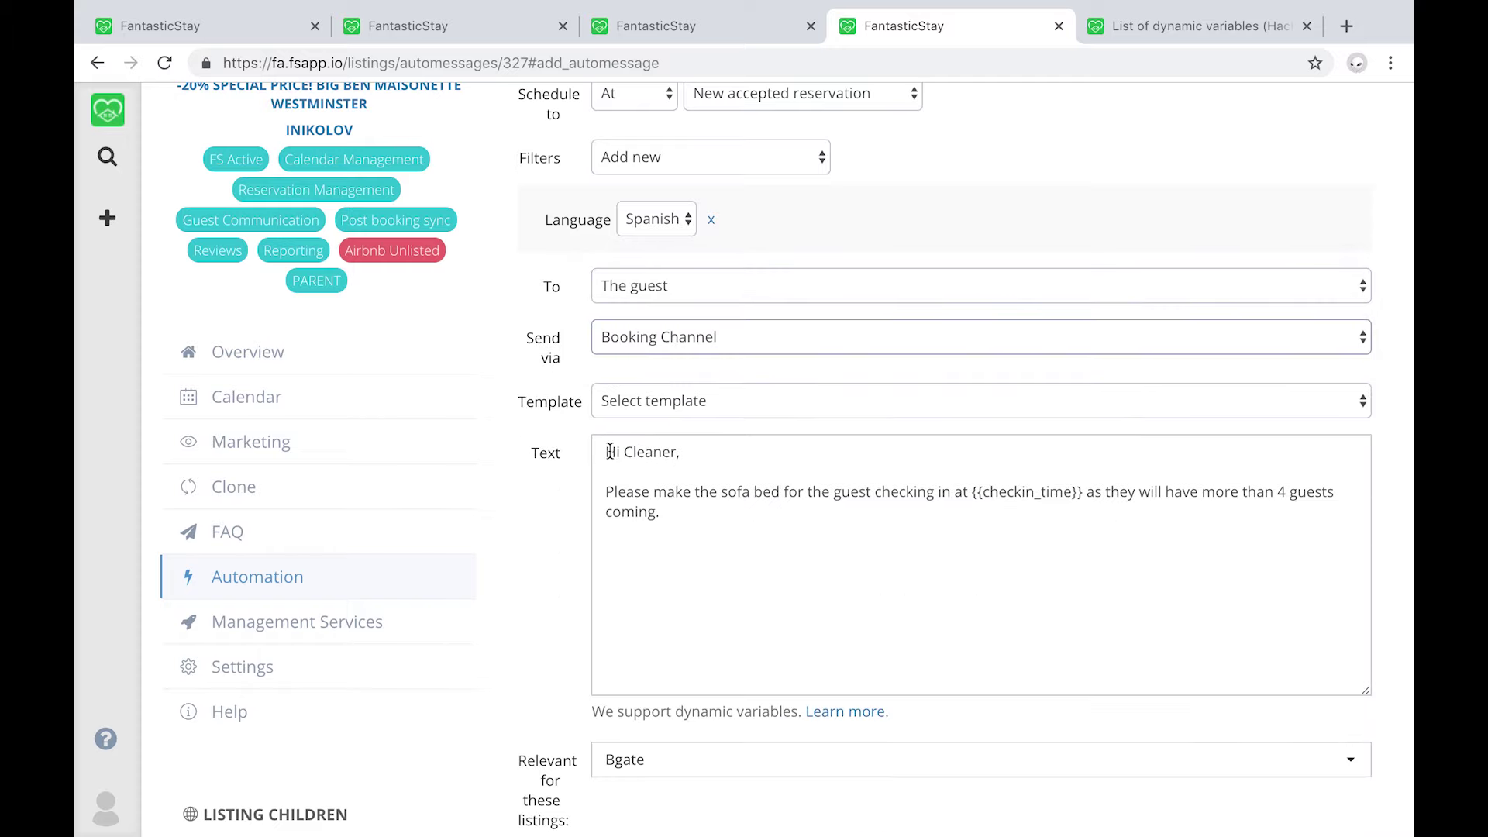
Replace the message text with 'Hola {{guest_name}},' followed by a placeholder line
left_click_drag(613, 454, 698, 525)
type("Hola ")
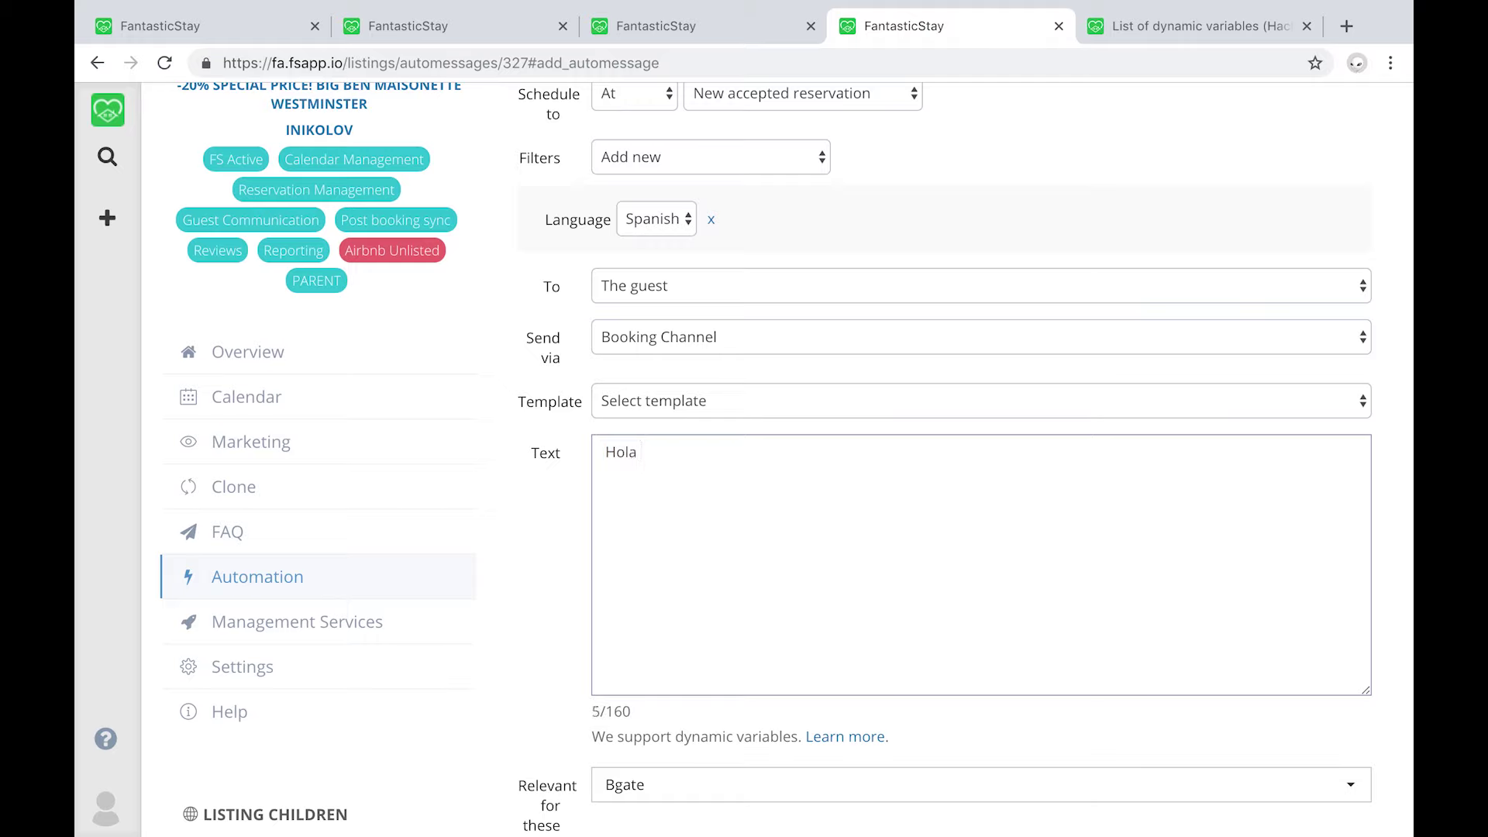
type("{{guest_name}},")
key("Return")
key("Return")
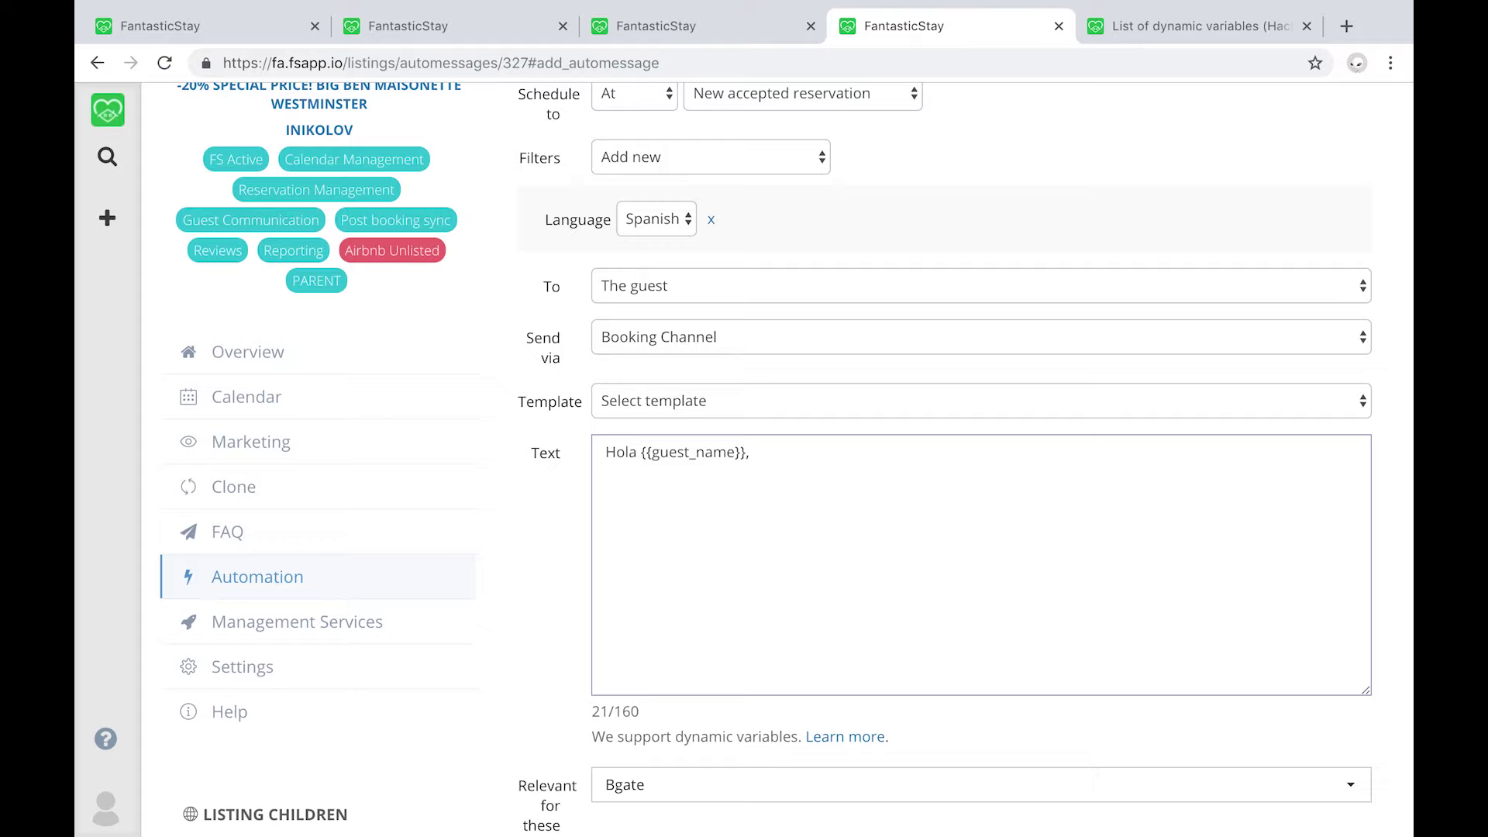
type("sakfkldfs lksdfjlsdkjf dslkfjsdlf")
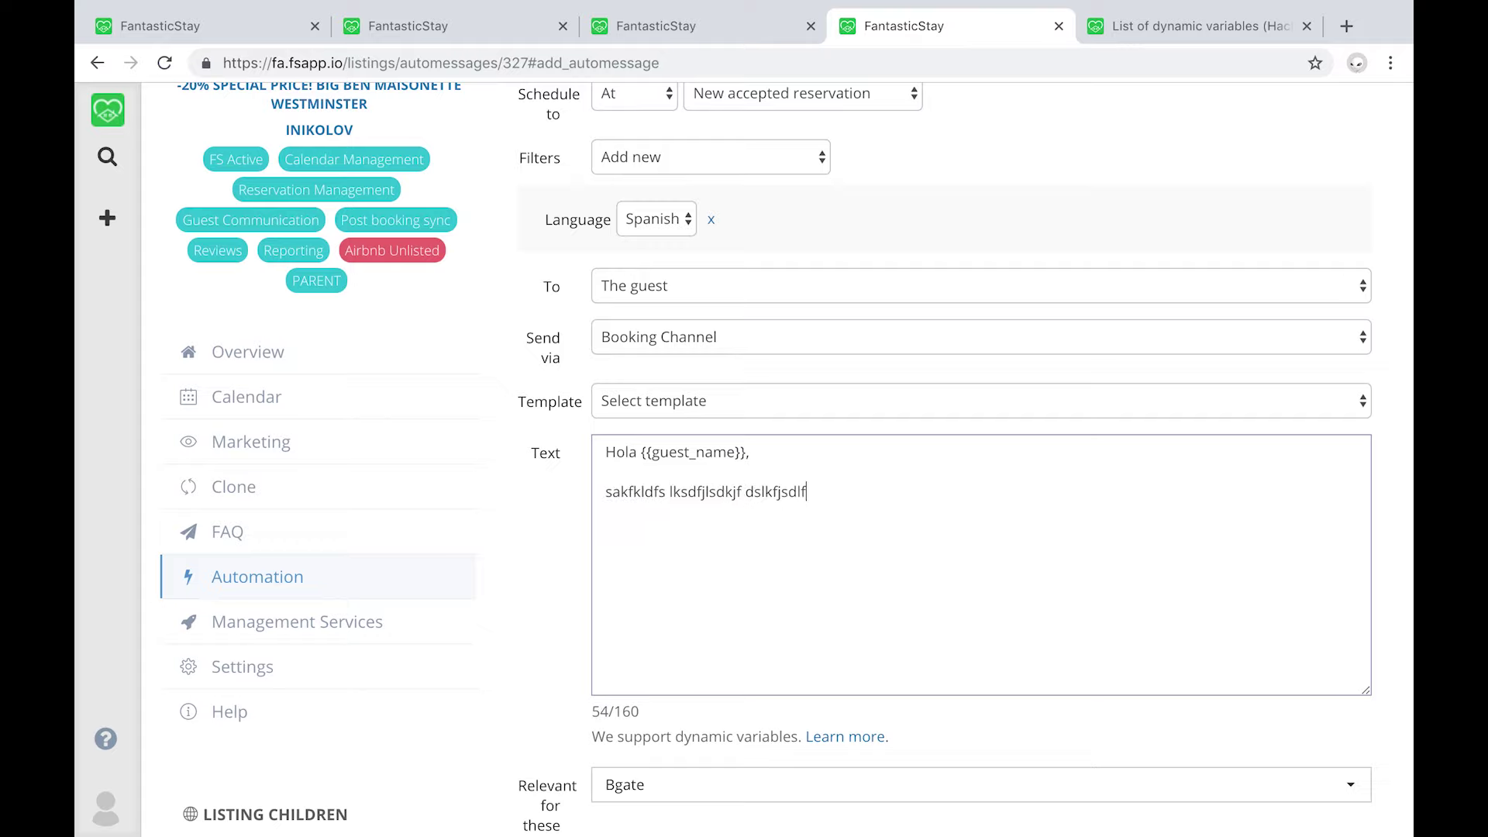
scroll(697, 556, "up", 4)
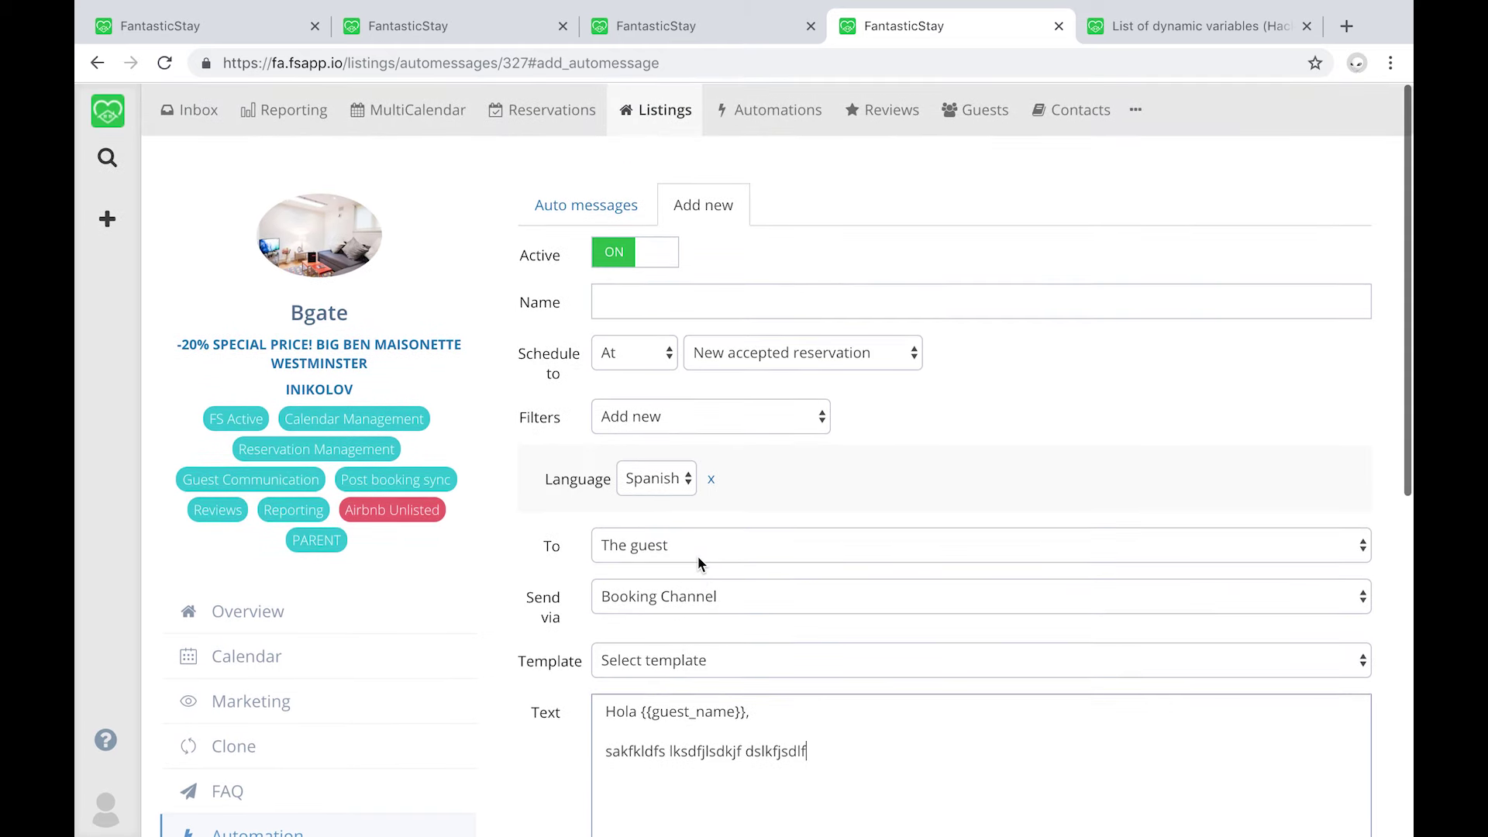